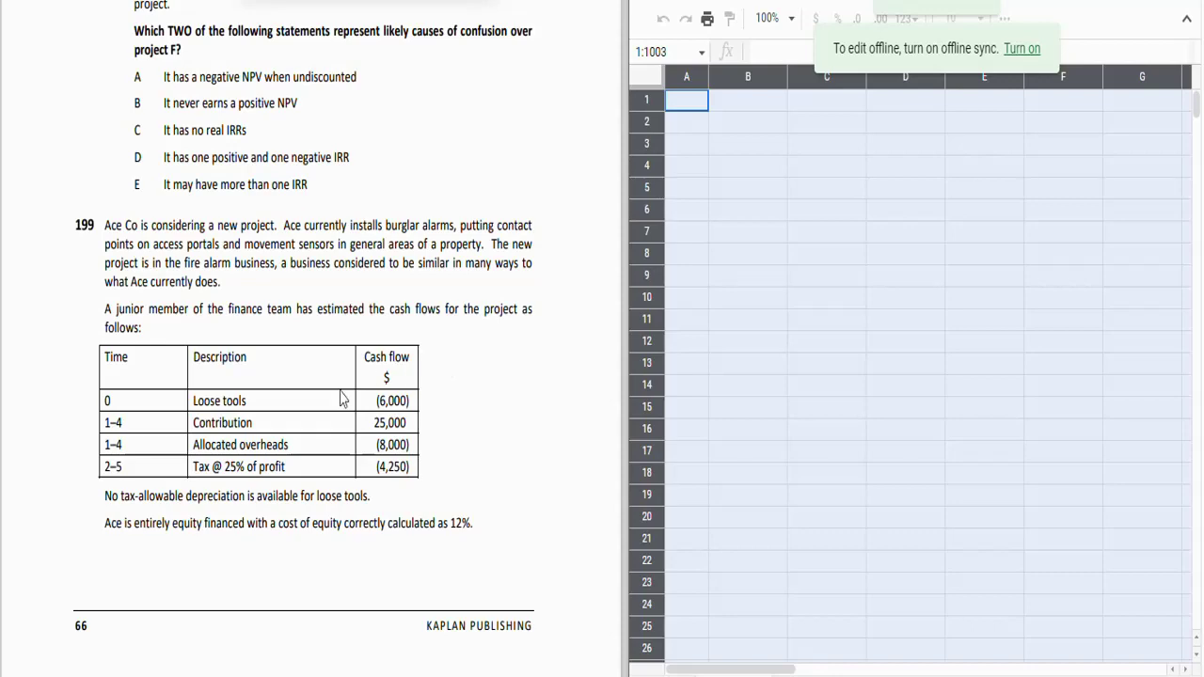
Step: Turn on offline access for the spreadsheet and reload it
{"action": "scroll", "coordinate": [327, 410], "scroll_direction": "down", "scroll_amount": 5}
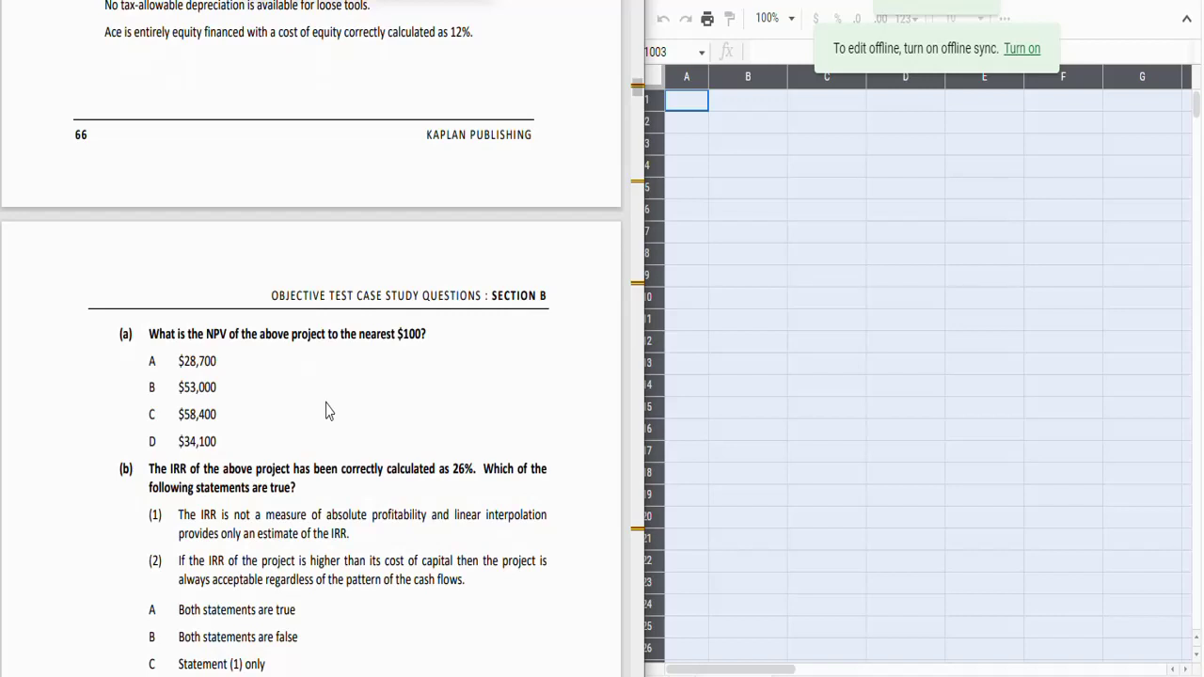
{"action": "scroll", "coordinate": [327, 410], "scroll_direction": "up", "scroll_amount": 4}
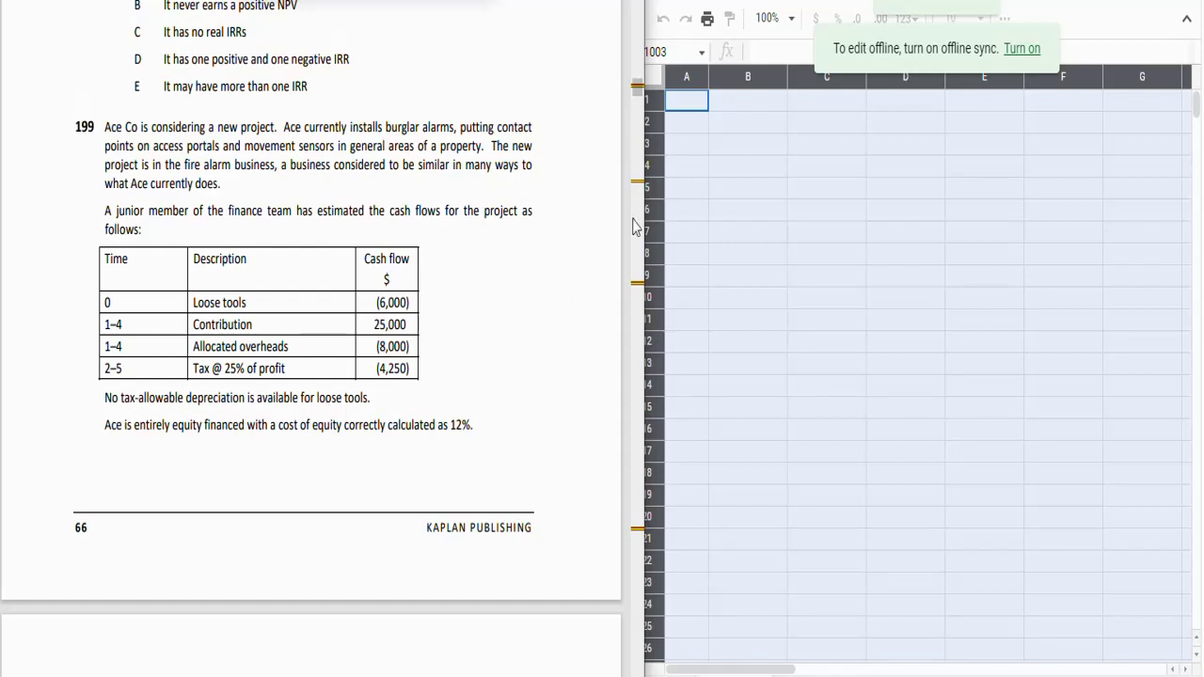
{"action": "left_click", "coordinate": [684, 132]}
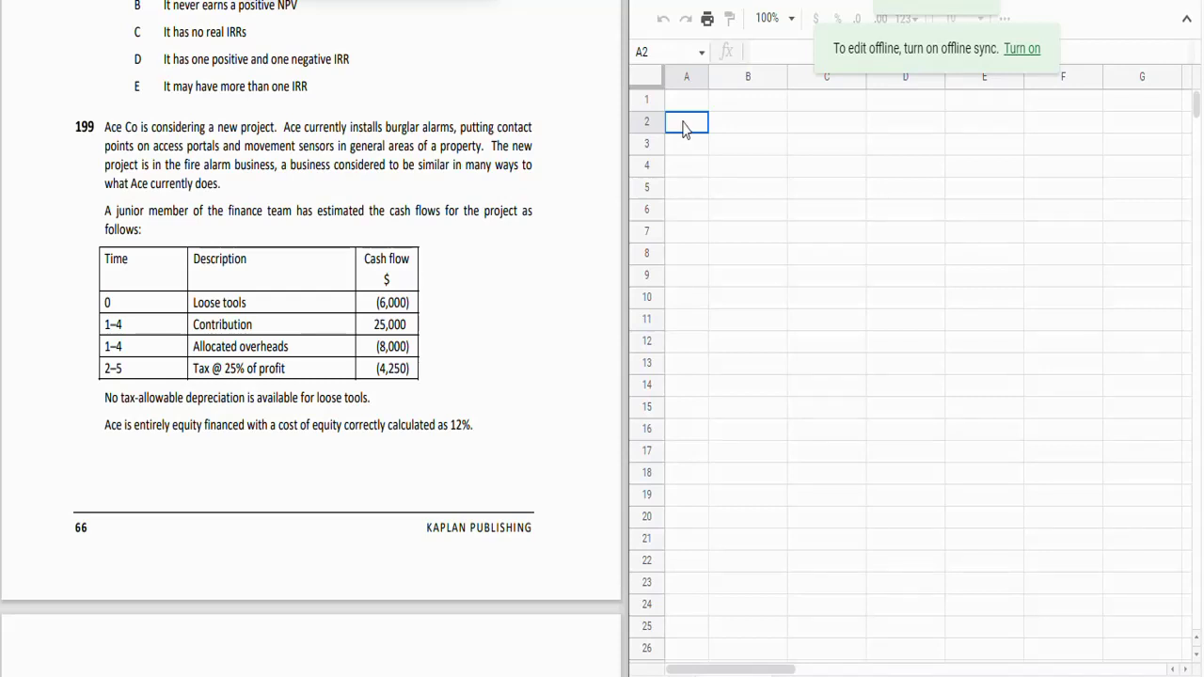
{"action": "left_click", "coordinate": [727, 130]}
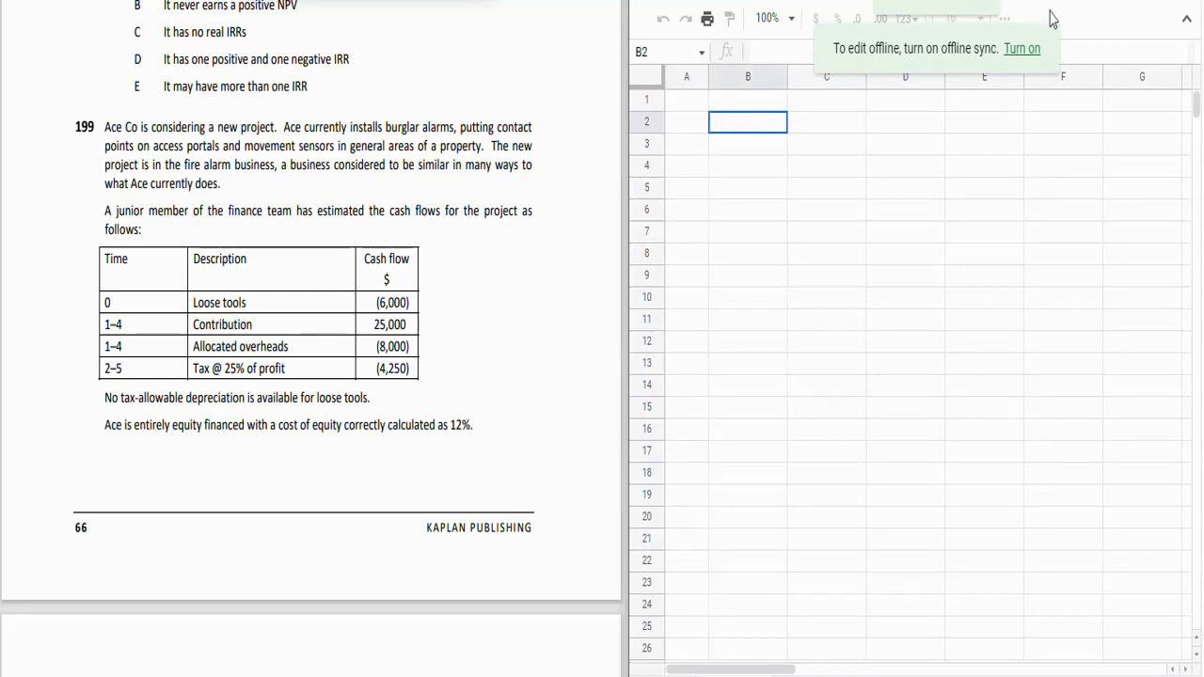
{"action": "left_click", "coordinate": [1022, 49]}
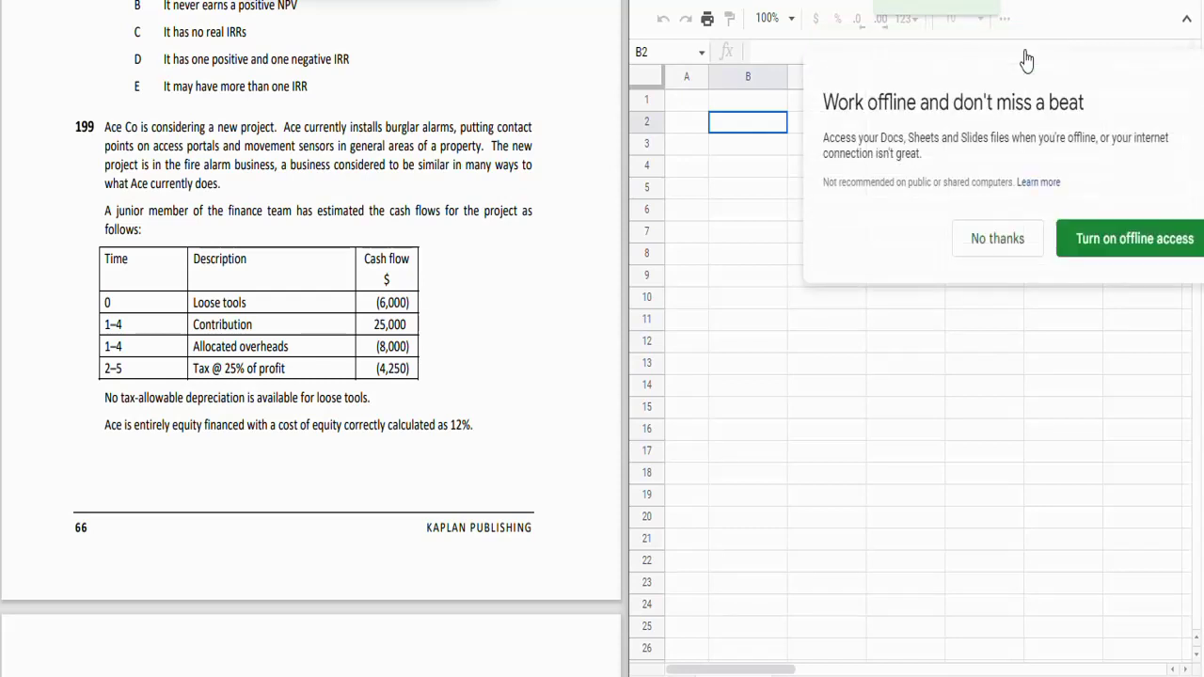
{"action": "left_click", "coordinate": [1092, 247]}
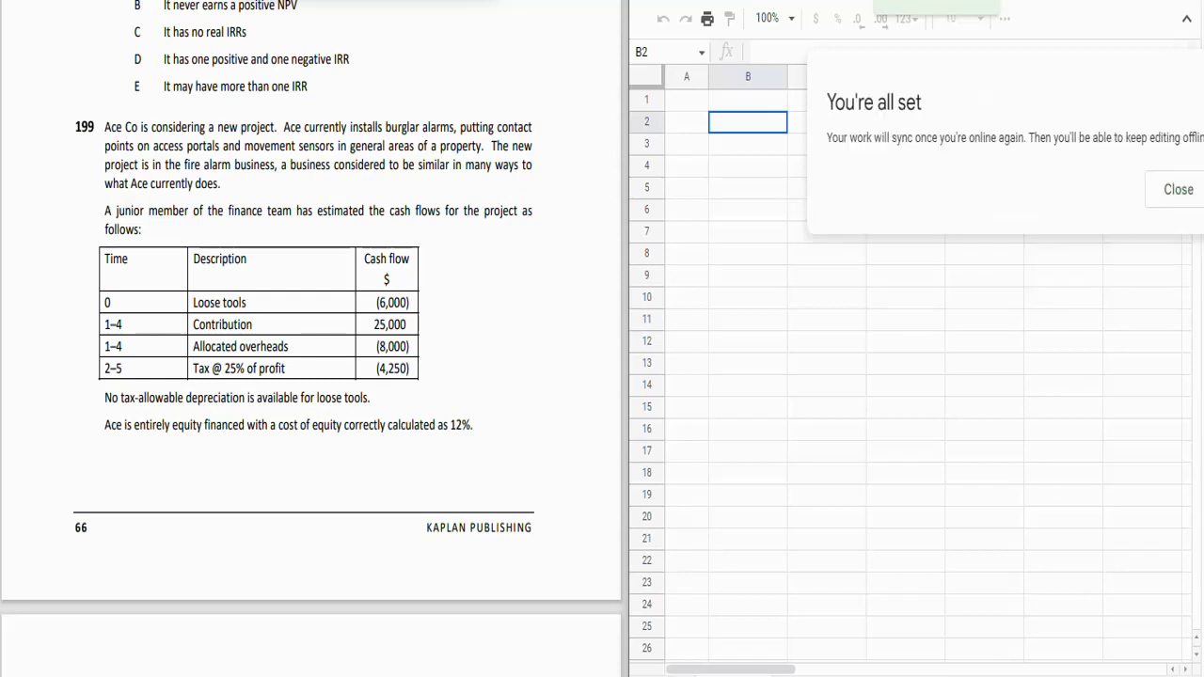
{"action": "left_click", "coordinate": [1041, 649]}
{"action": "left_click", "coordinate": [782, 364]}
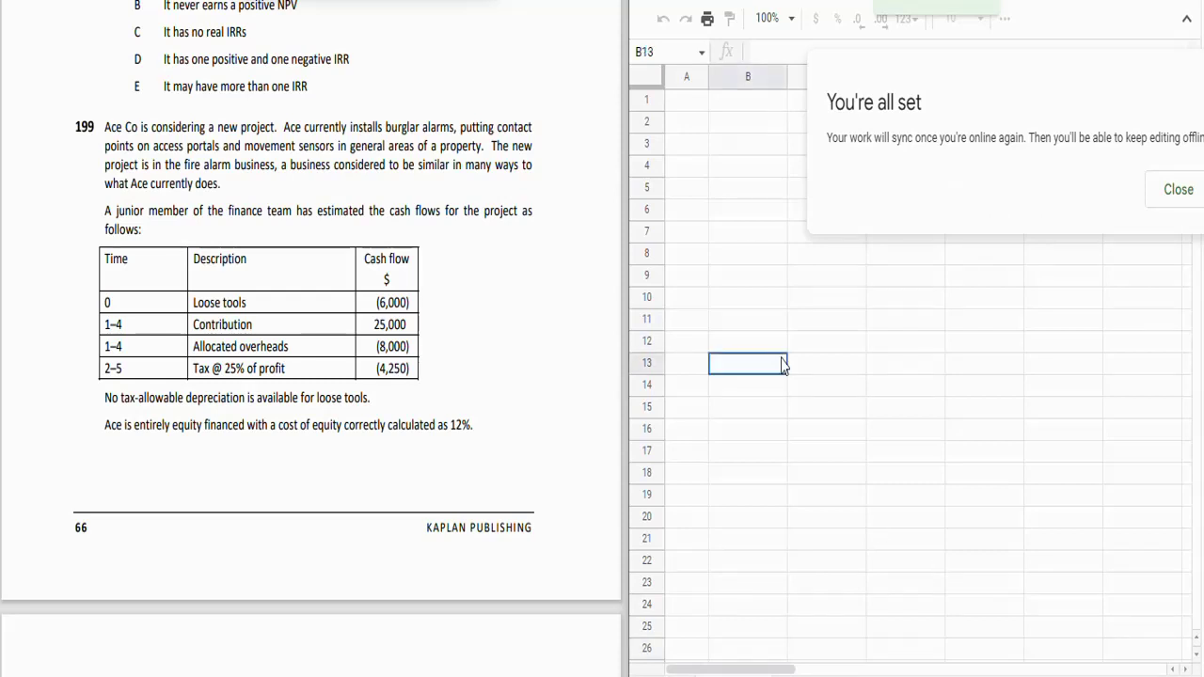
{"action": "left_click", "coordinate": [1179, 191]}
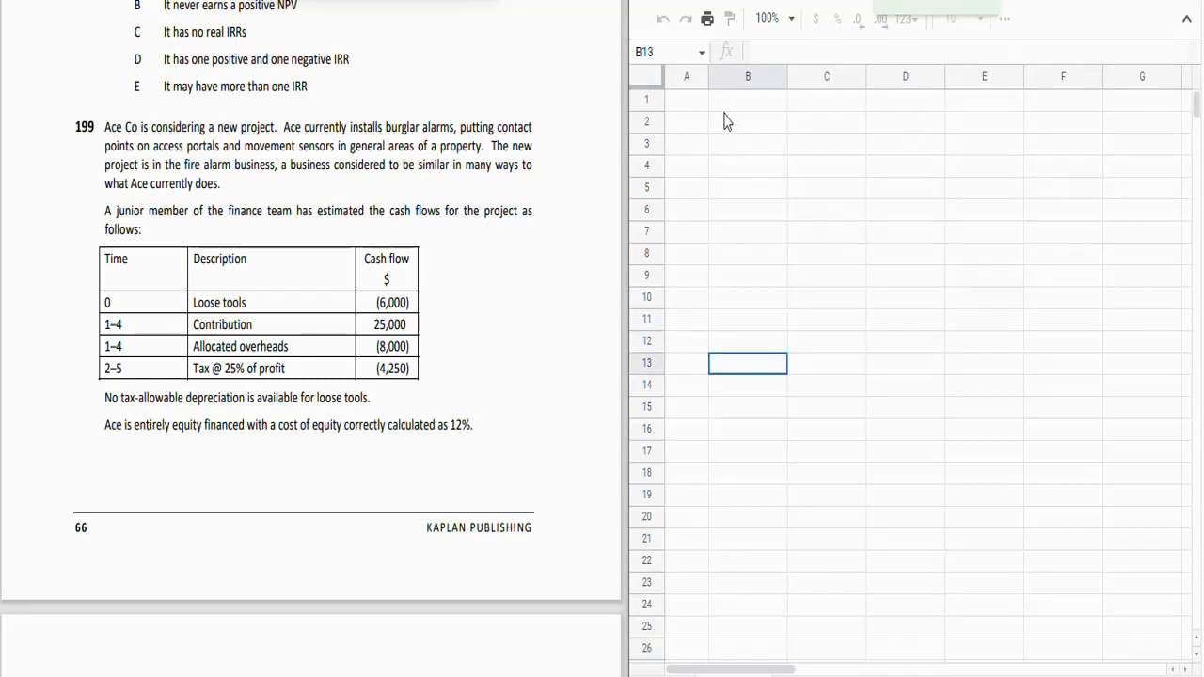
{"action": "left_click", "coordinate": [689, 128]}
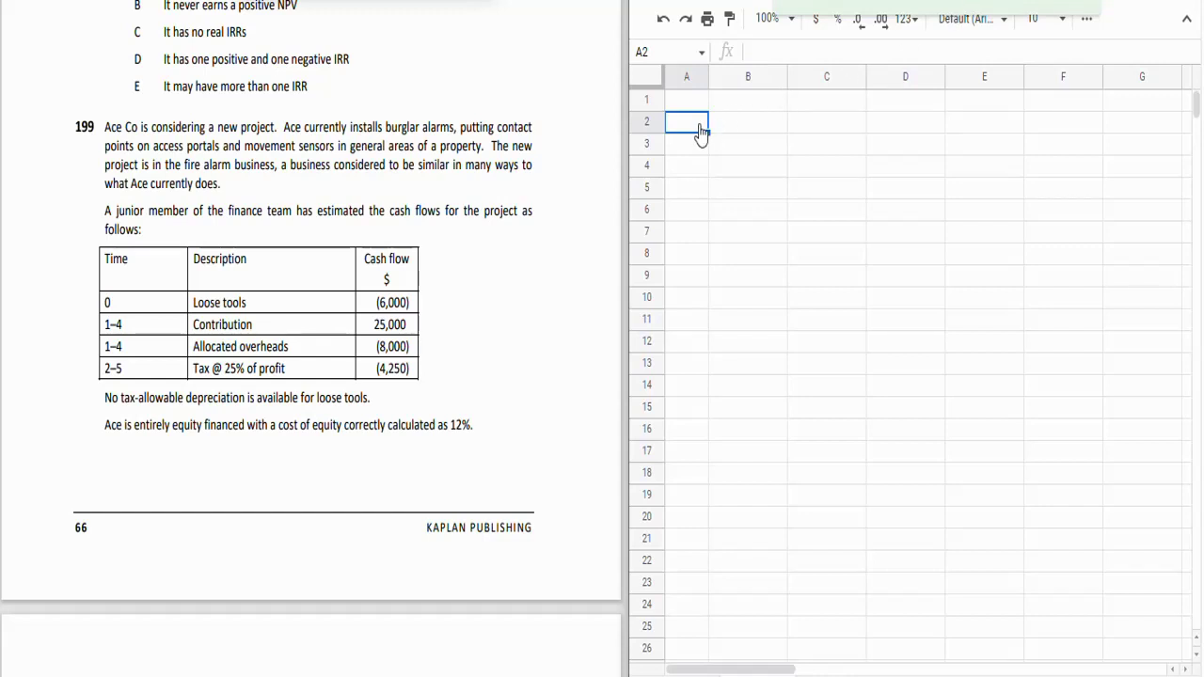
{"action": "key", "text": "F5"}
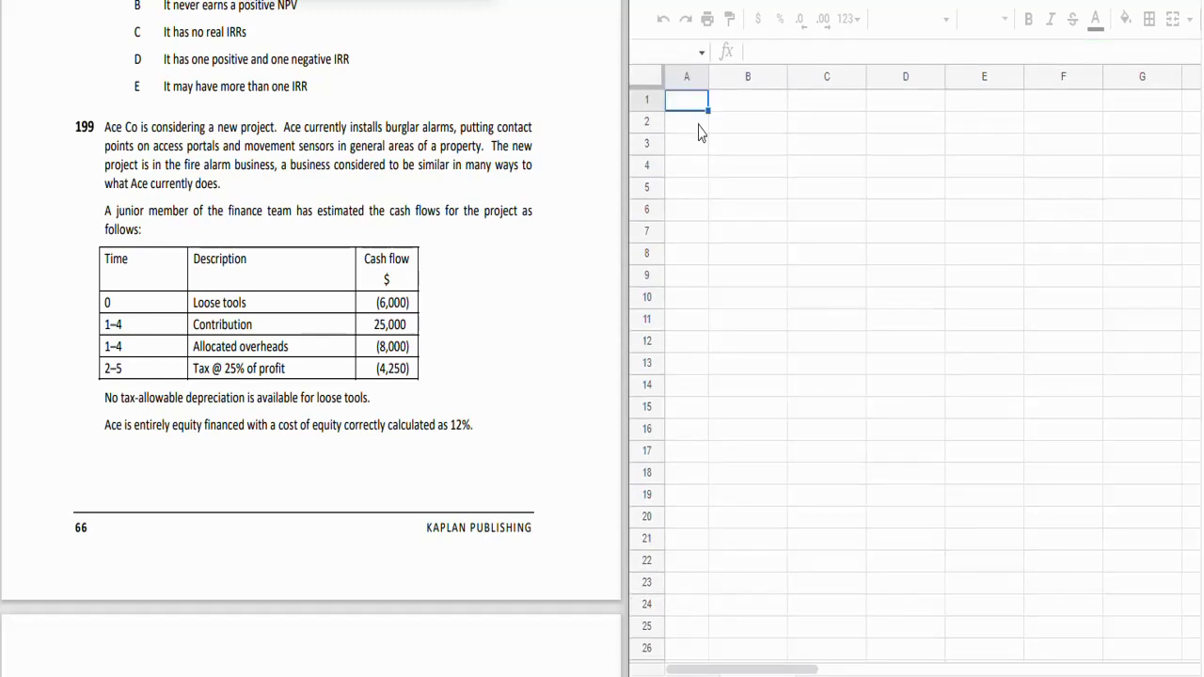
Step: Enter a timeline header in row 2 with YEAR in A2 and the years 0 to 4 in B2:F2
{"action": "double_click", "coordinate": [683, 124]}
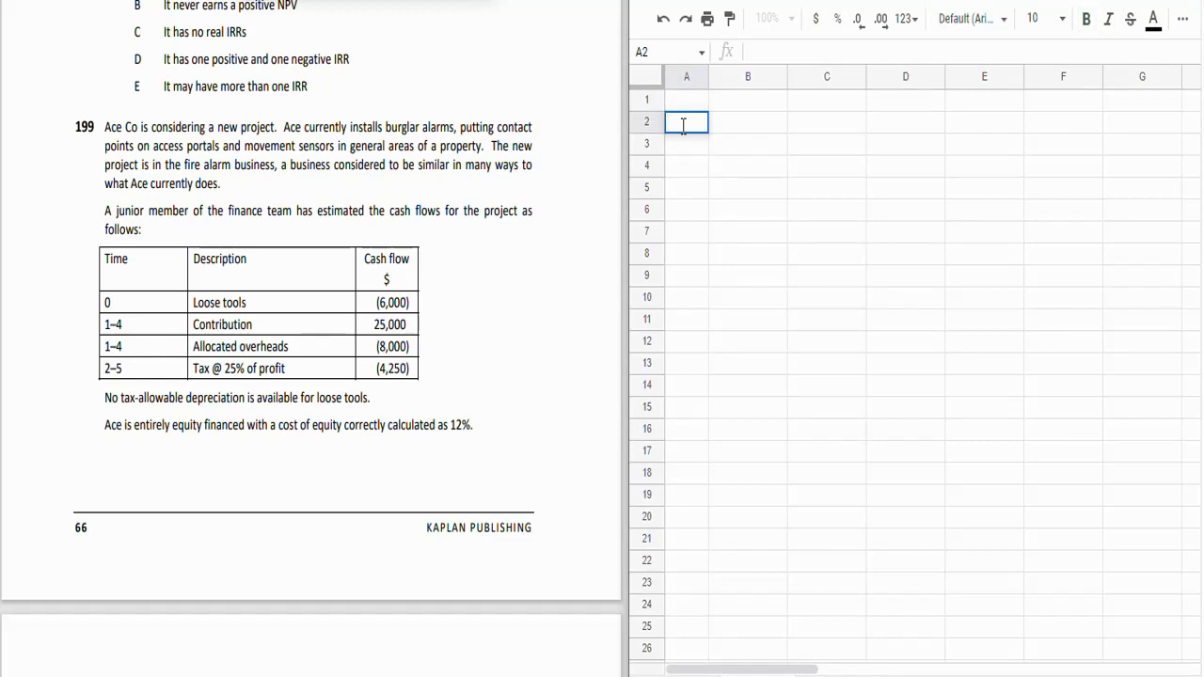
{"action": "type", "text": "YEAR"}
{"action": "key", "text": "Tab"}
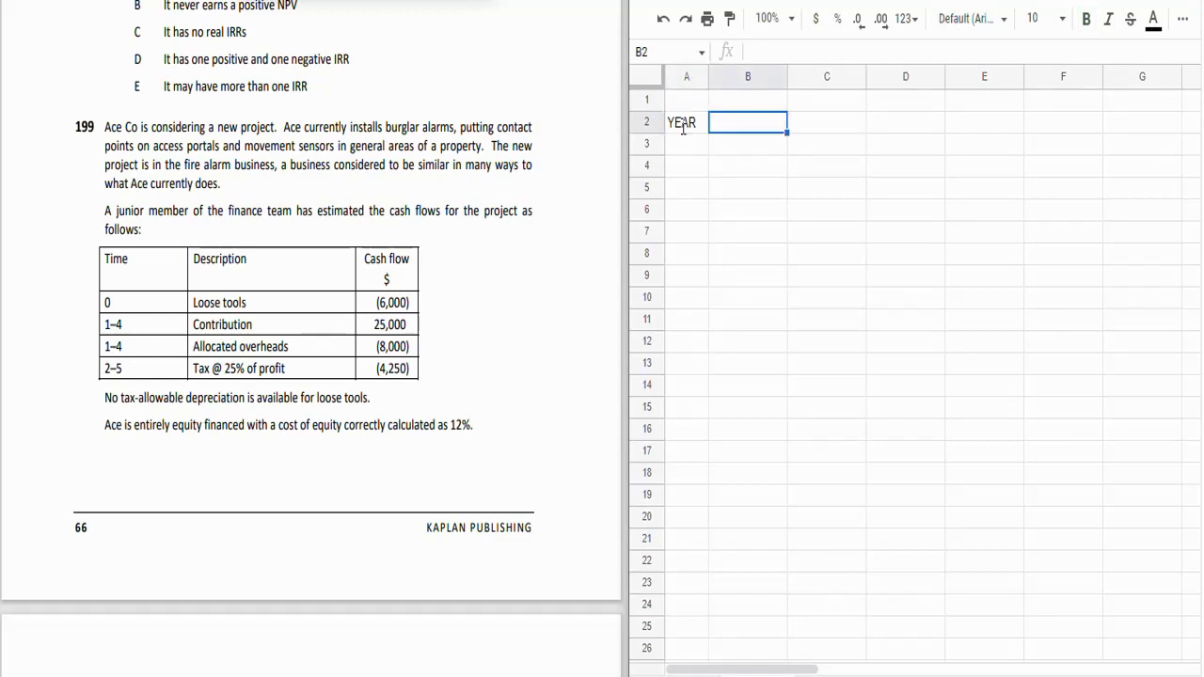
{"action": "type", "text": "0"}
{"action": "key", "text": "Tab"}
{"action": "type", "text": "1"}
{"action": "key", "text": "Tab"}
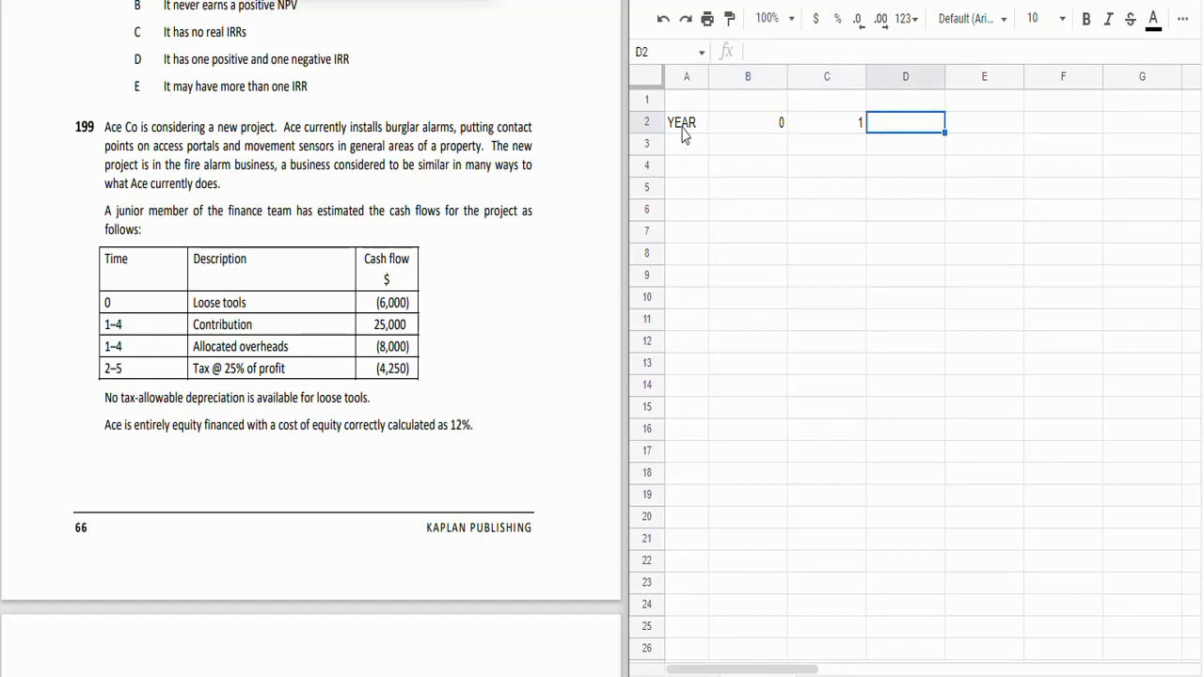
{"action": "type", "text": "2"}
{"action": "key", "text": "Tab"}
{"action": "type", "text": "3"}
{"action": "key", "text": "Tab"}
{"action": "type", "text": "4"}
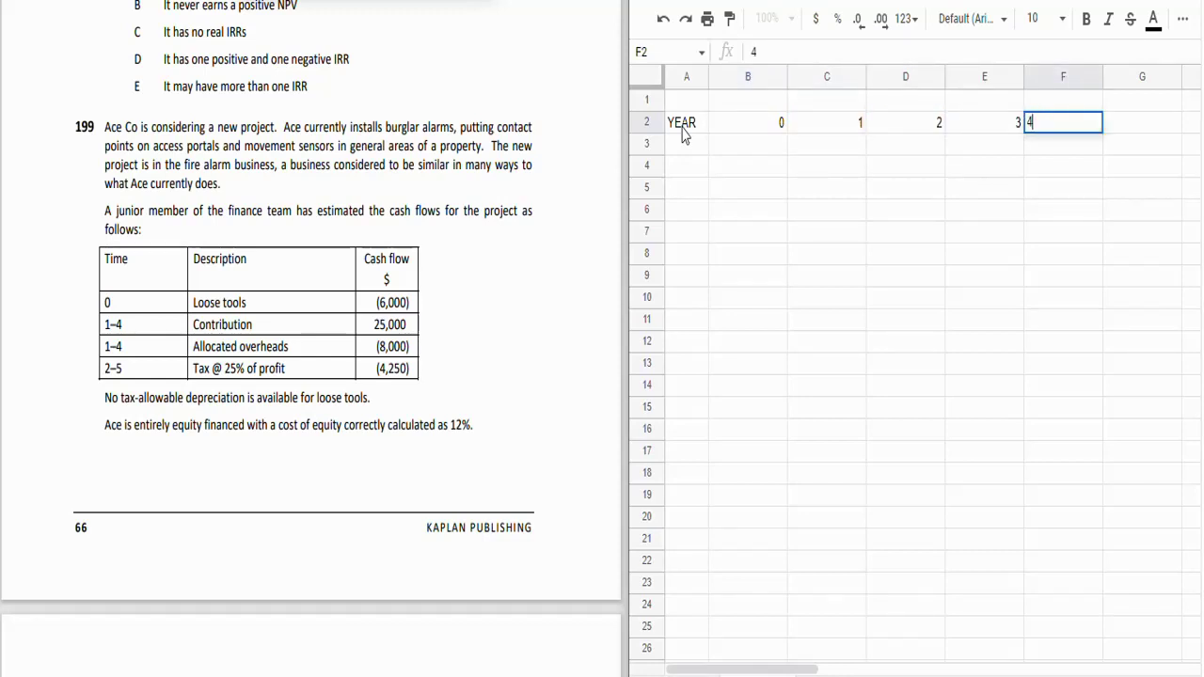
{"action": "key", "text": "Tab"}
Step: Add a LOOSE TOOL row in row 3 with a cash flow of -6000 in year 0
{"action": "key", "text": "Down"}
{"action": "key", "text": "Left"}
{"action": "key", "text": "Left"}
{"action": "key", "text": "Left"}
{"action": "key", "text": "Left"}
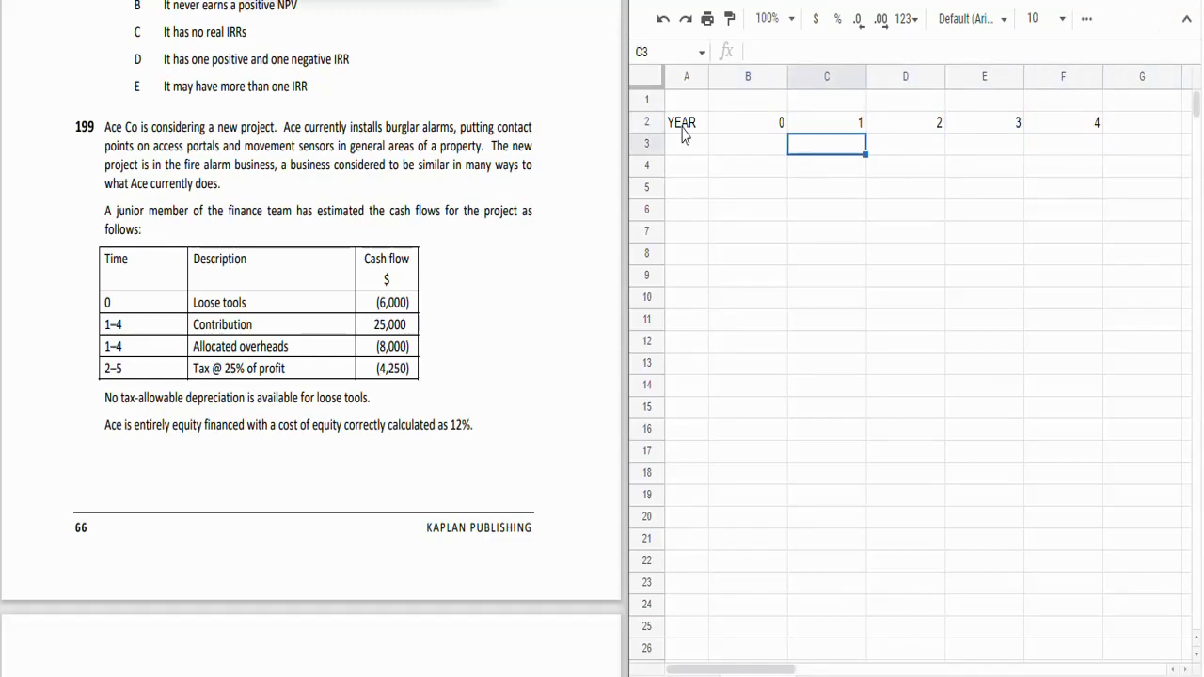
{"action": "key", "text": "Left"}
{"action": "key", "text": "Left"}
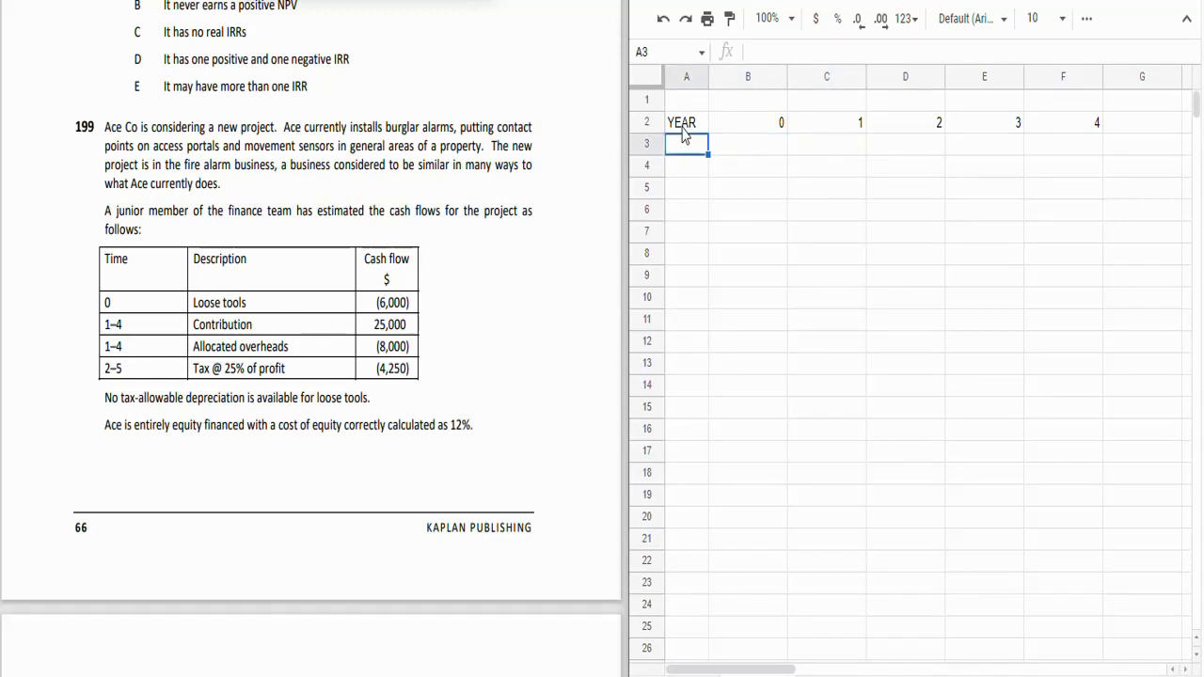
{"action": "type", "text": "LOOSE TOO"}
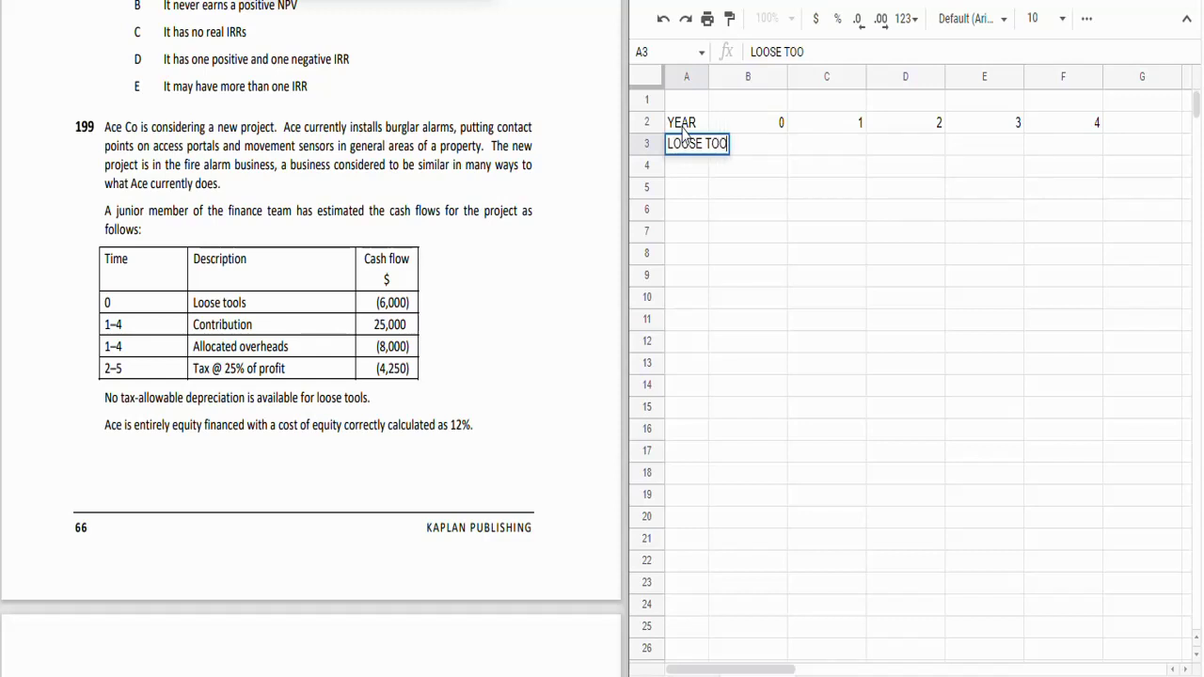
{"action": "type", "text": "L"}
{"action": "key", "text": "Tab"}
{"action": "type", "text": "-6000"}
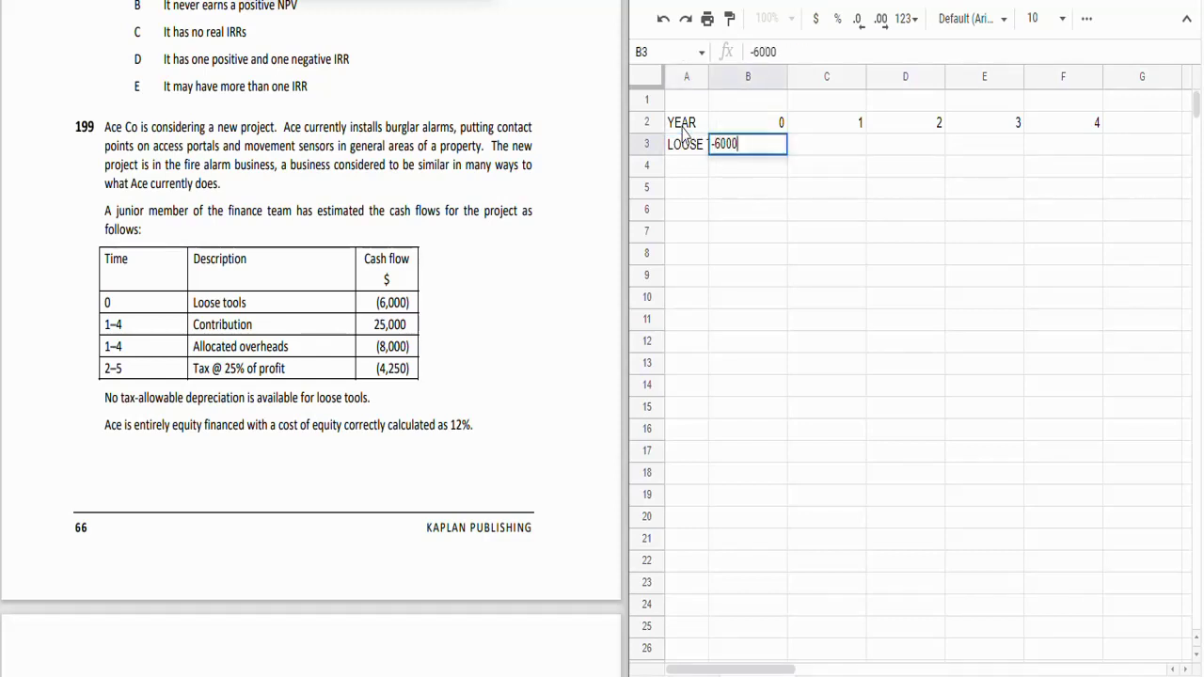
{"action": "key", "text": "Return"}
Step: Label A4 as CONTRIBUTION and enter 25000 for year 1 in C4
{"action": "key", "text": "Left"}
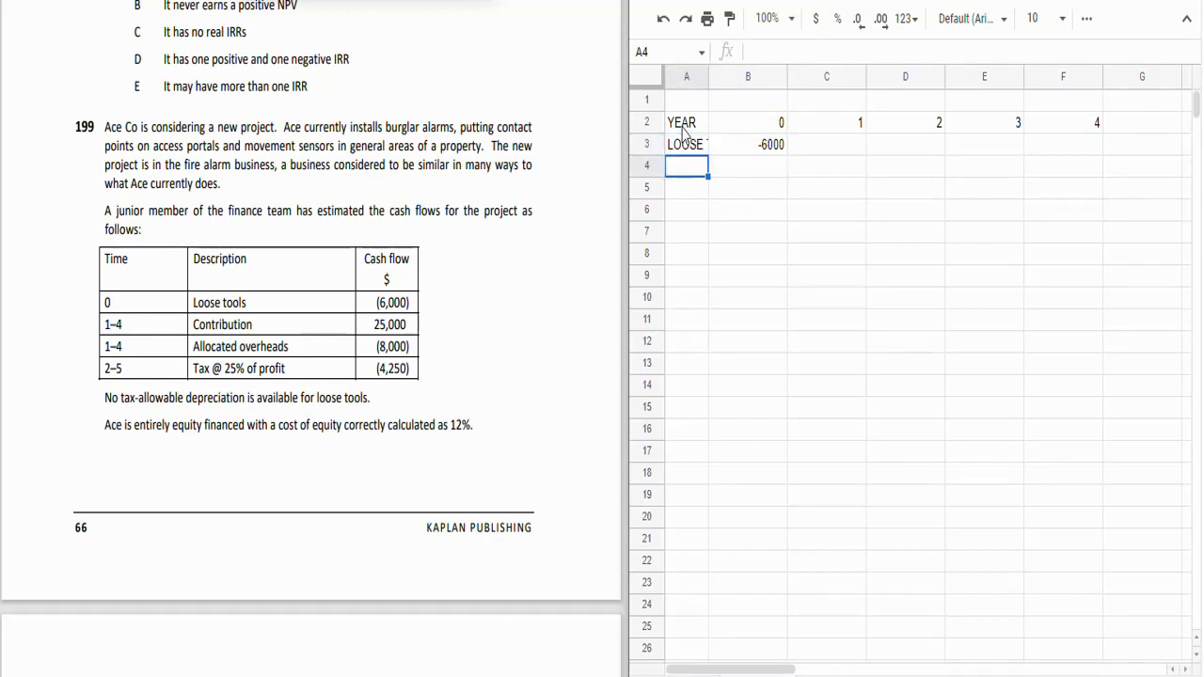
{"action": "type", "text": "CON"}
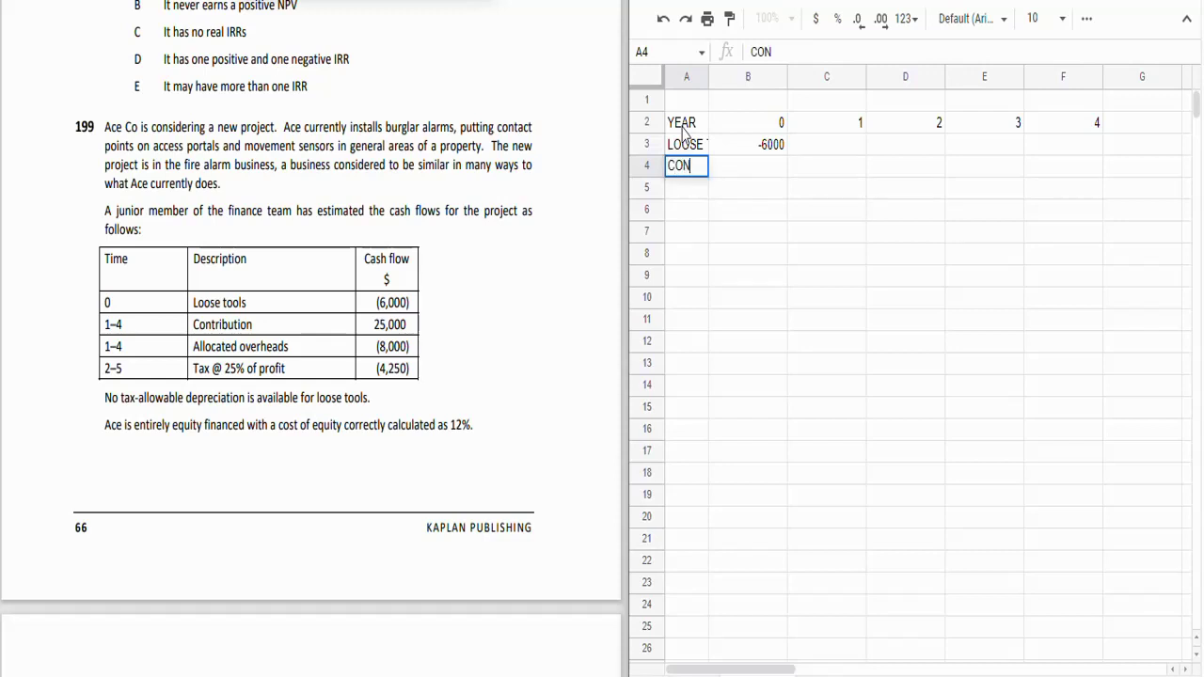
{"action": "type", "text": "N"}
{"action": "key", "text": "BackSpace"}
{"action": "type", "text": "TRIBUTION"}
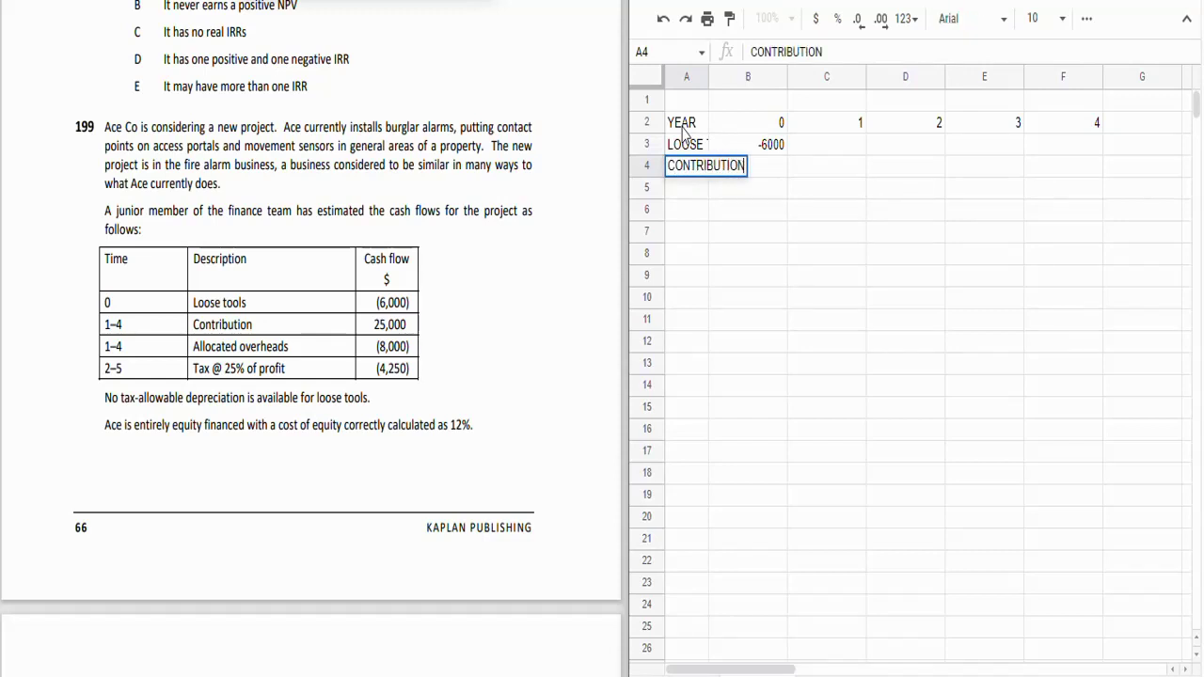
{"action": "key", "text": "Tab"}
{"action": "key", "text": "Tab"}
{"action": "type", "text": "2500"}
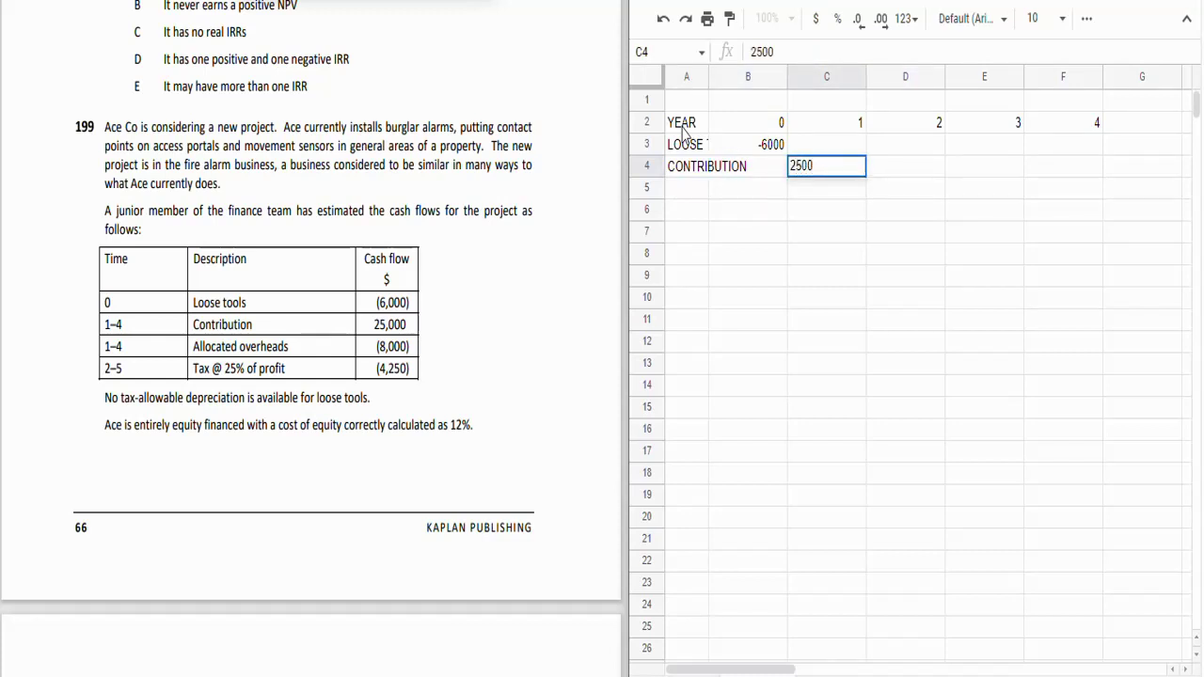
{"action": "key", "text": "Return"}
{"action": "key", "text": "Up"}
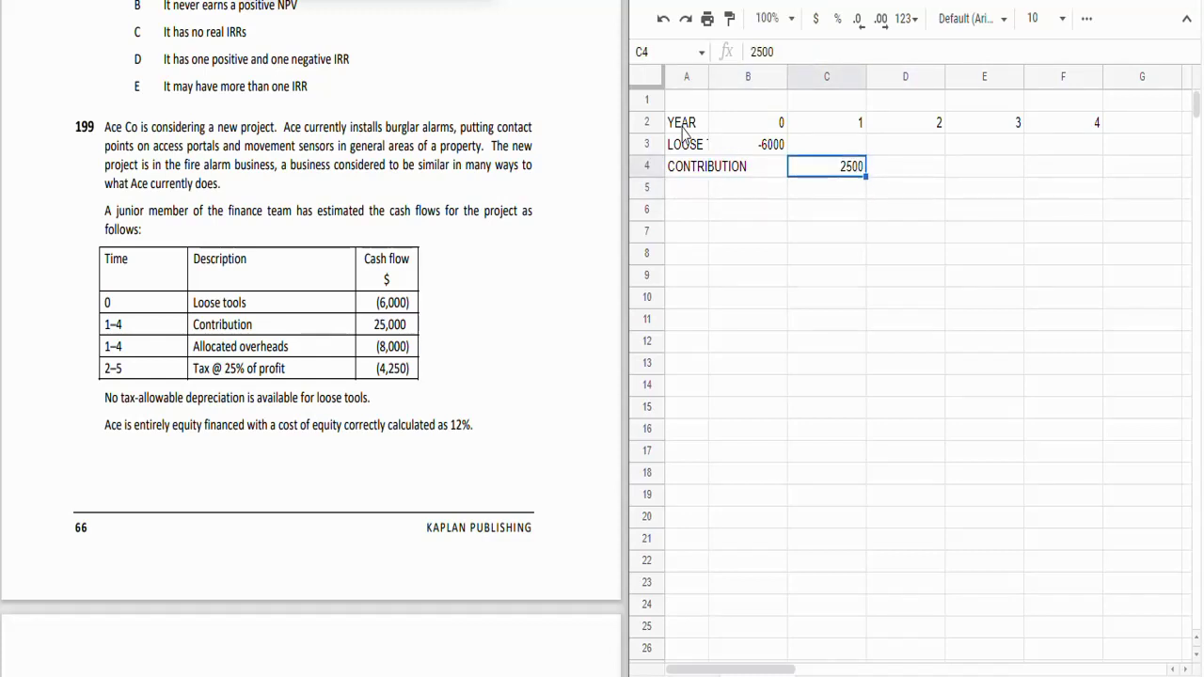
{"action": "type", "text": "25000"}
{"action": "key", "text": "Return"}
Step: Copy the year 1 contribution across to years 2 to 4 in row 4
{"action": "key", "text": "Up"}
{"action": "key", "text": "ctrl+c"}
{"action": "key", "text": "shift+Right"}
{"action": "key", "text": "shift+Right"}
{"action": "key", "text": "shift+Right"}
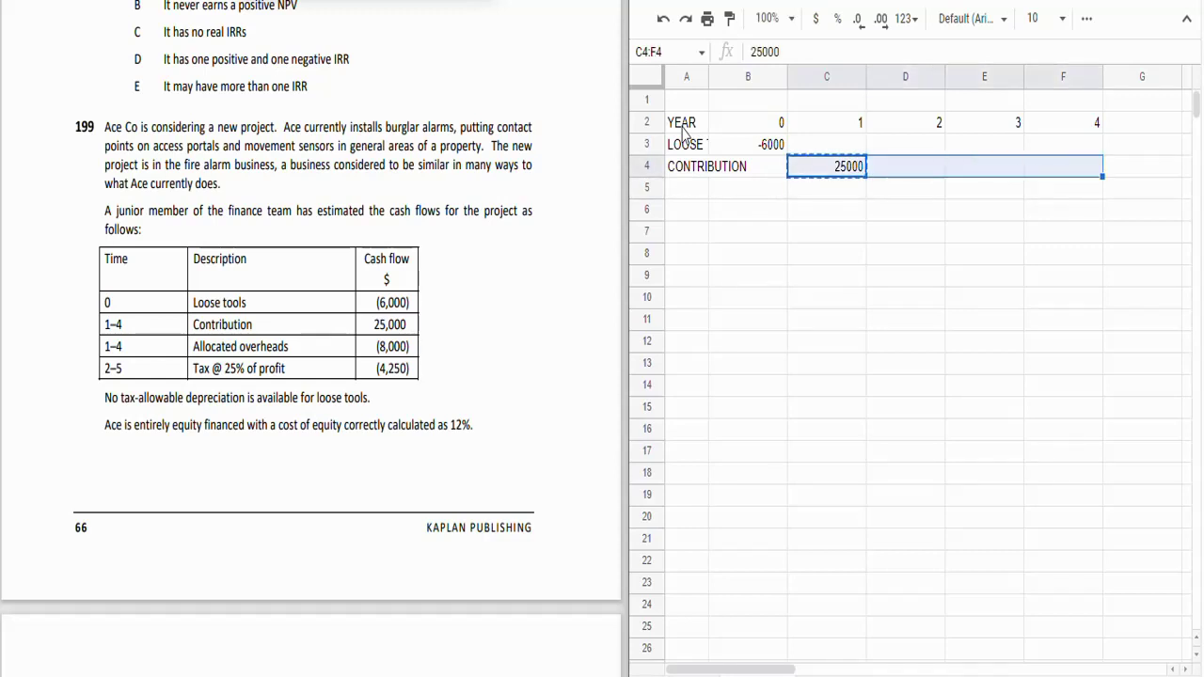
{"action": "key", "text": "ctrl+v"}
Step: Label A5 as TAX beneath the contribution row
{"action": "key", "text": "Left"}
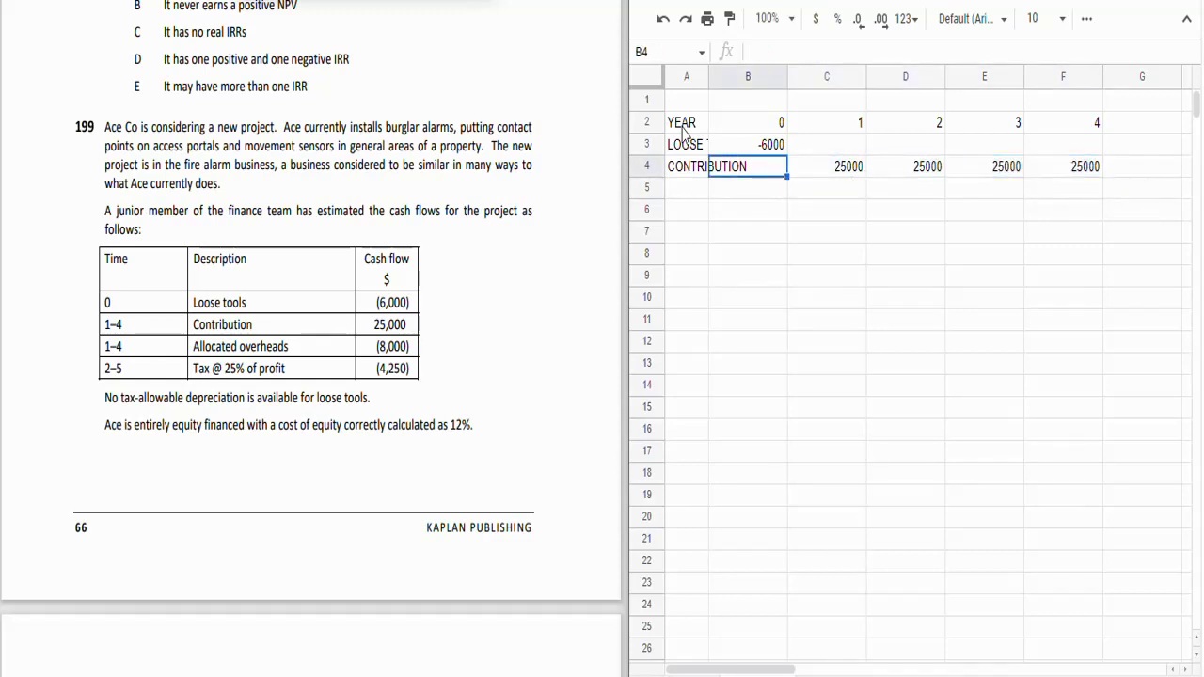
{"action": "key", "text": "Down"}
{"action": "key", "text": "Left"}
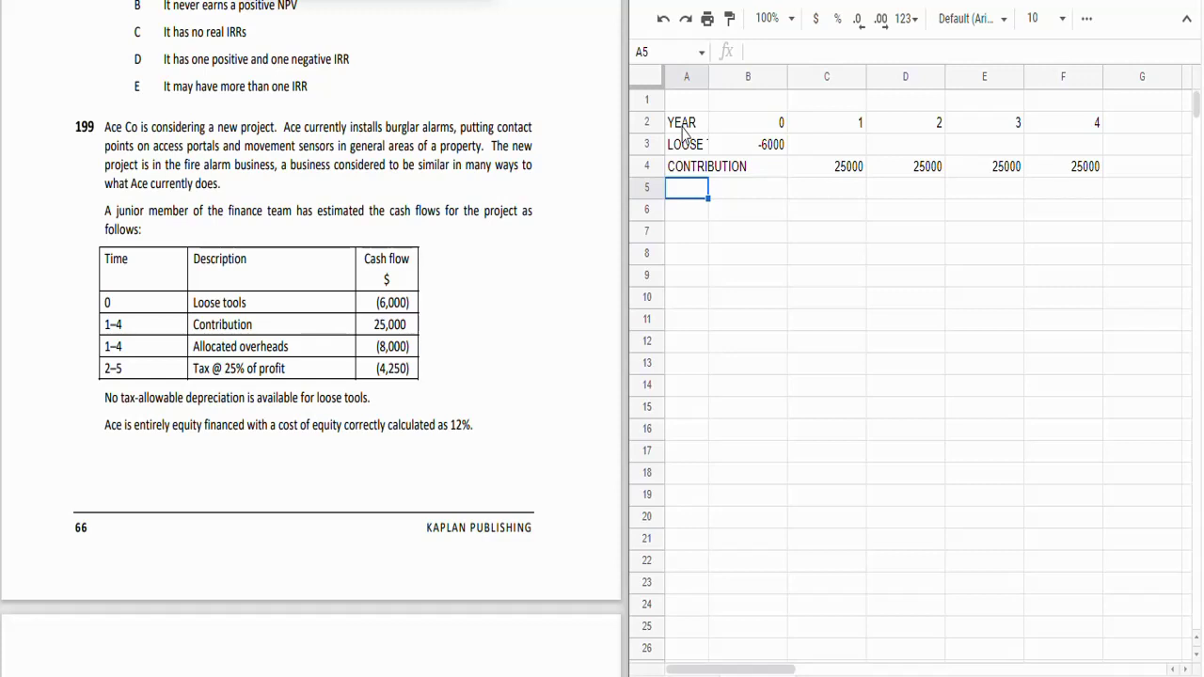
{"action": "type", "text": "TAX"}
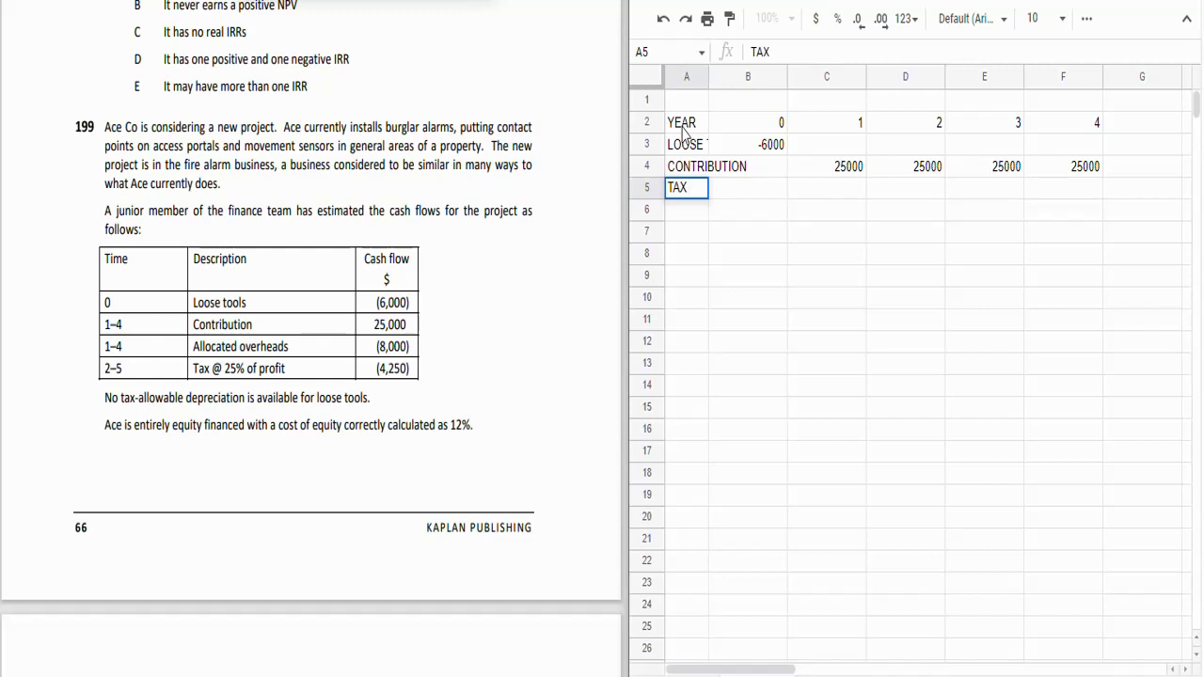
{"action": "key", "text": "Tab"}
Step: Calculate the year 1 tax in C5 as negative 25% of the contribution with =-C4*25%
{"action": "key", "text": "Tab"}
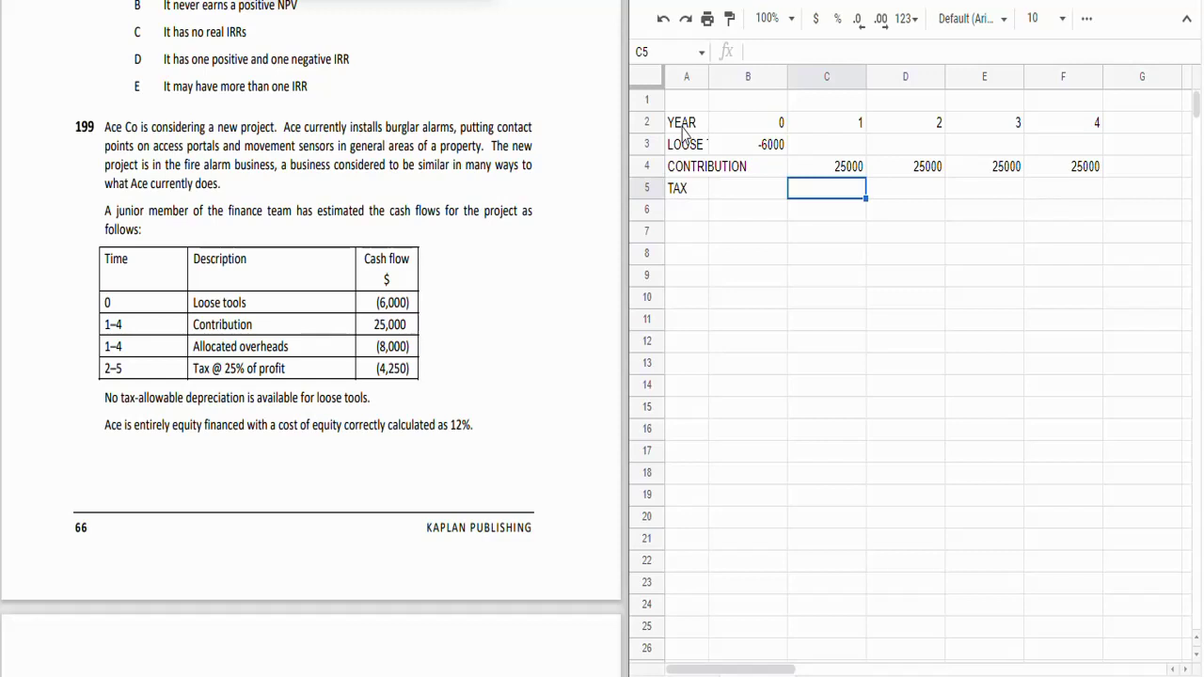
{"action": "key", "text": "Right"}
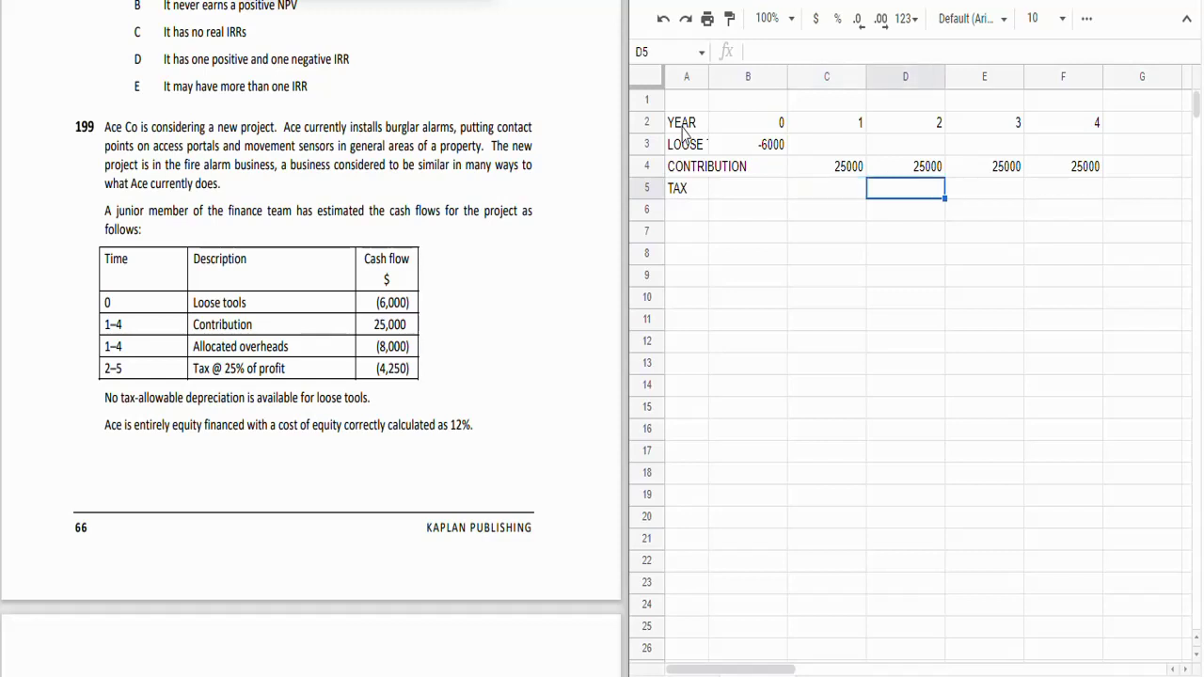
{"action": "key", "text": "Left"}
{"action": "type", "text": "=-"}
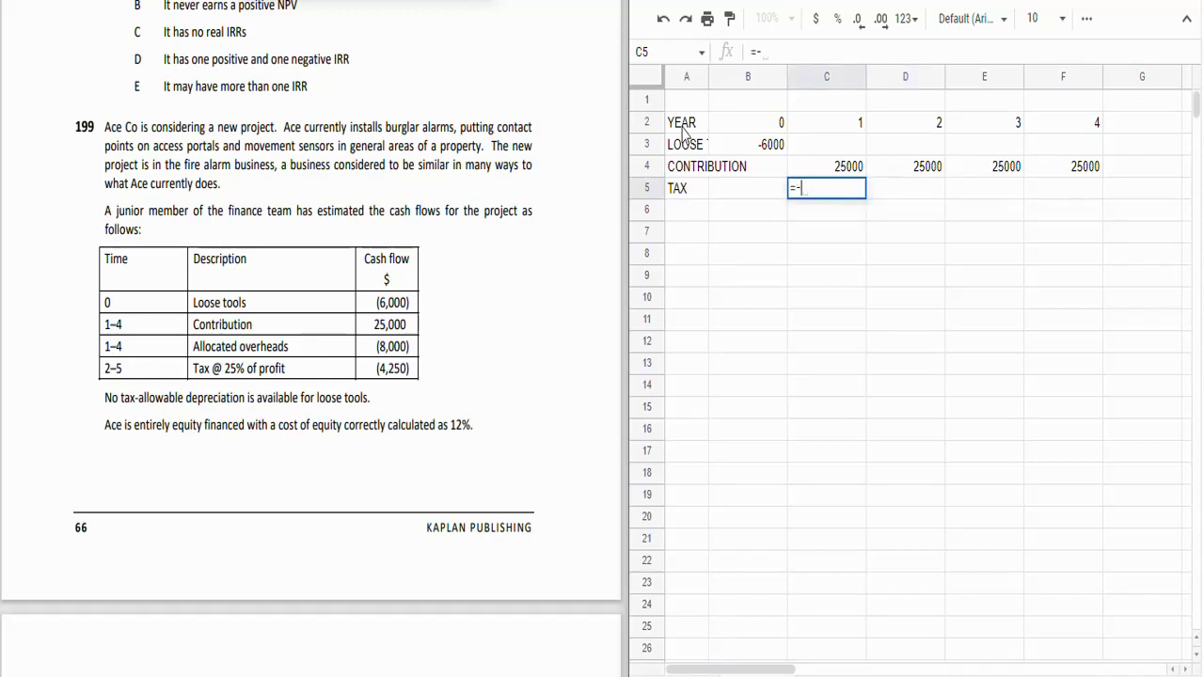
{"action": "key", "text": "Up"}
{"action": "type", "text": "*"}
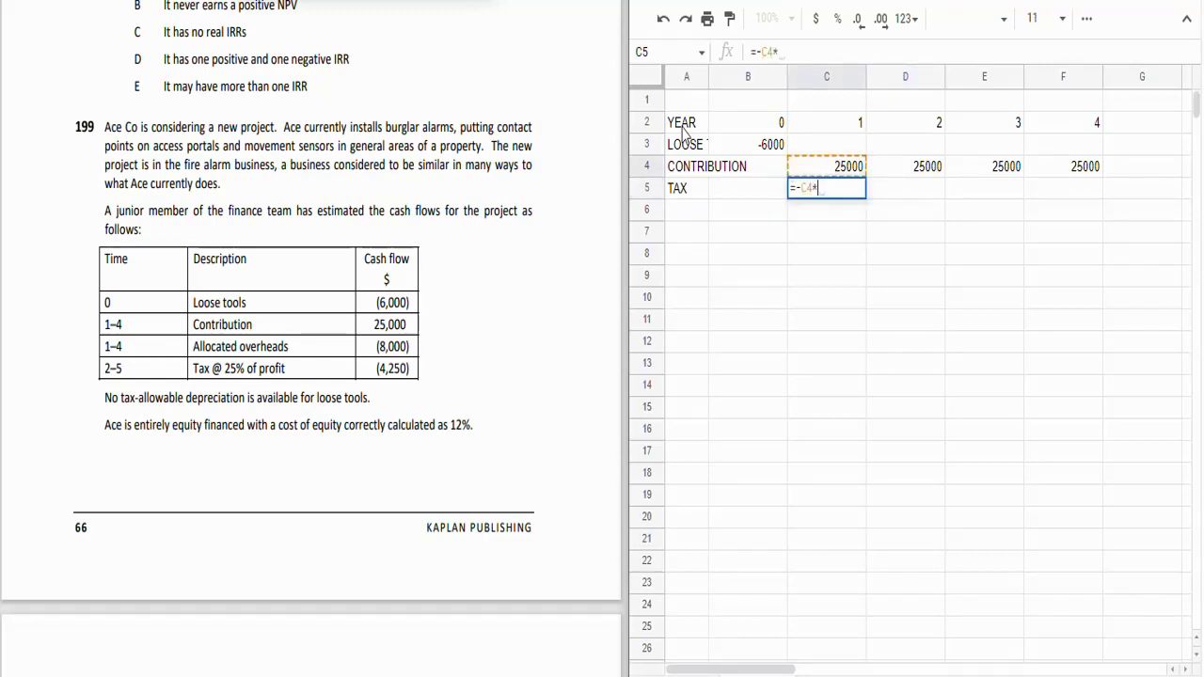
{"action": "type", "text": "25%"}
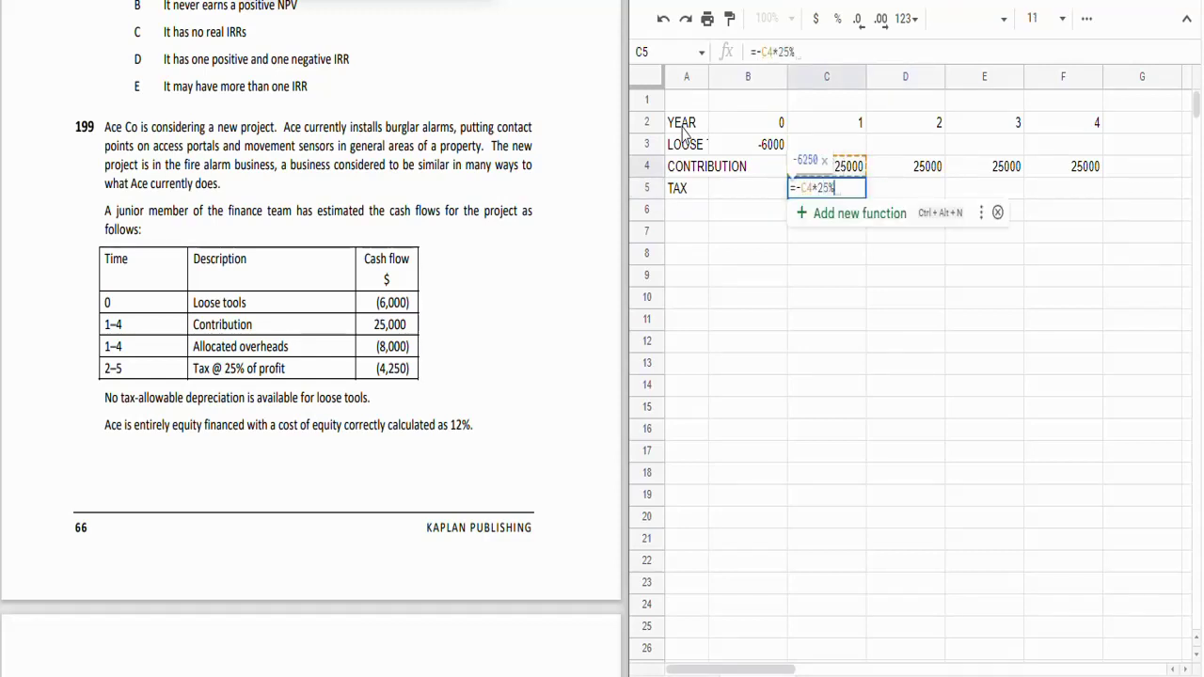
{"action": "key", "text": "Tab"}
Step: Copy the year 1 tax formula in C5 across to years 2 to 4, filling C5:F5
{"action": "key", "text": "Left"}
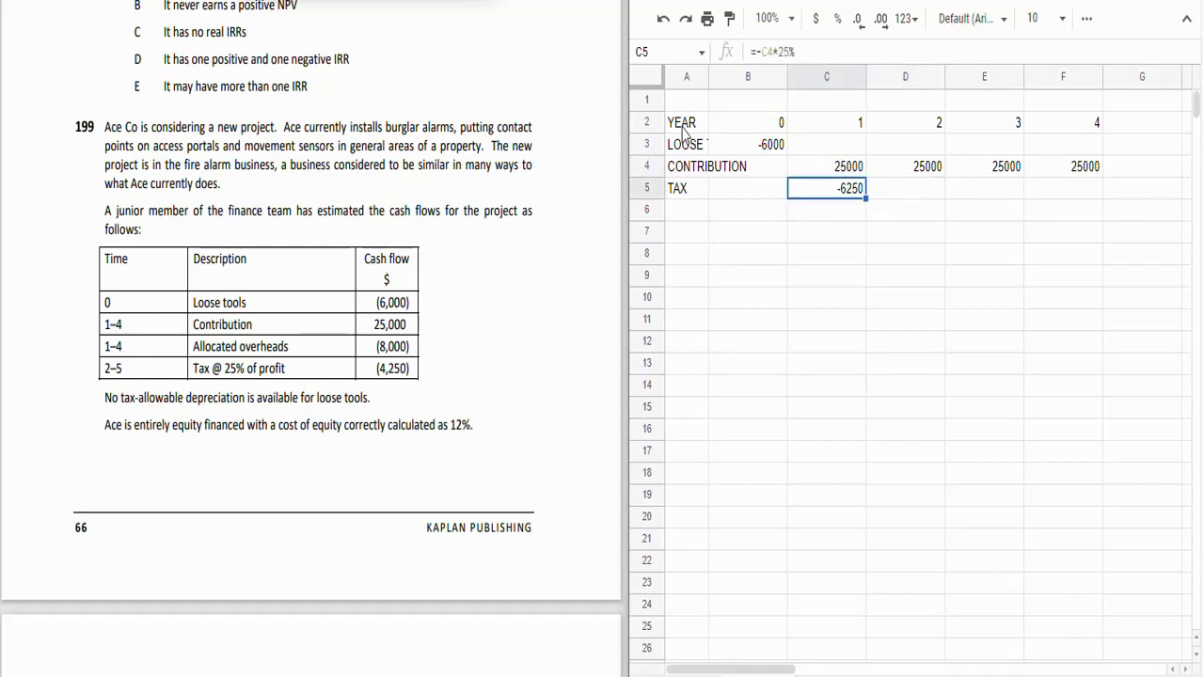
{"action": "key", "text": "ctrl+c"}
{"action": "key", "text": "Return"}
{"action": "key", "text": "Return"}
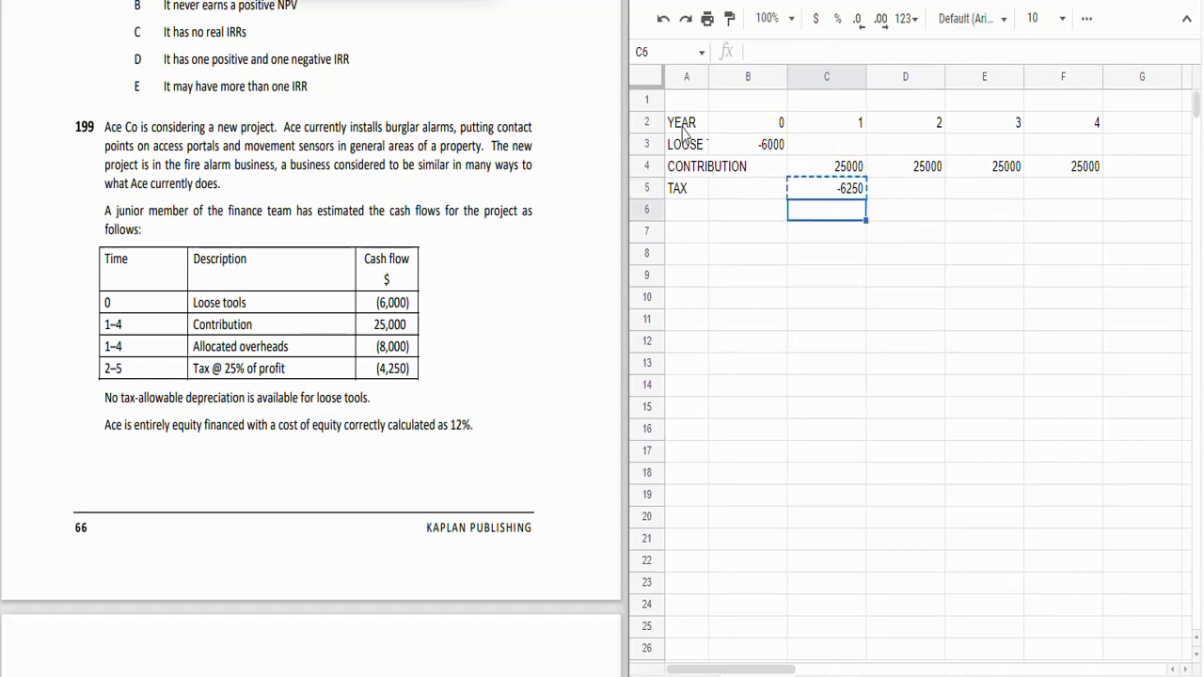
{"action": "key", "text": "Up"}
{"action": "key", "text": "shift+Right"}
{"action": "key", "text": "shift+Right"}
{"action": "key", "text": "shift+Right"}
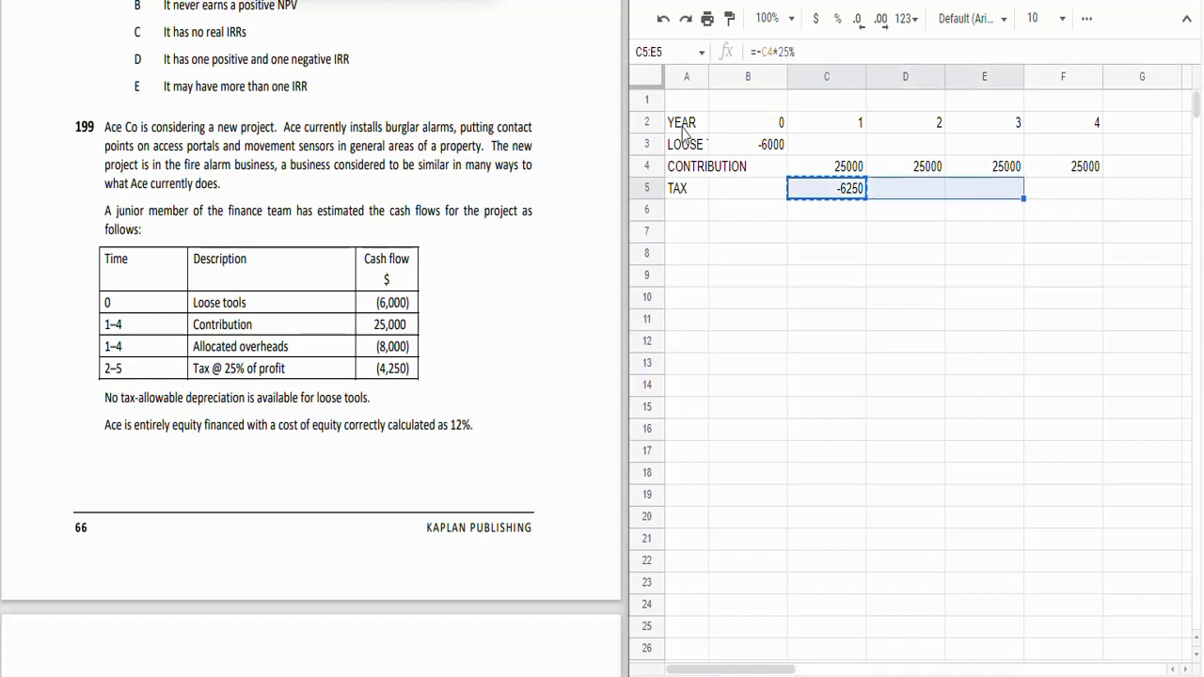
{"action": "key", "text": "ctrl+v"}
Step: Move the four tax figures from C5:F5 to D5:G5 so each falls one year after its contribution
{"action": "key", "text": "ctrl+c"}
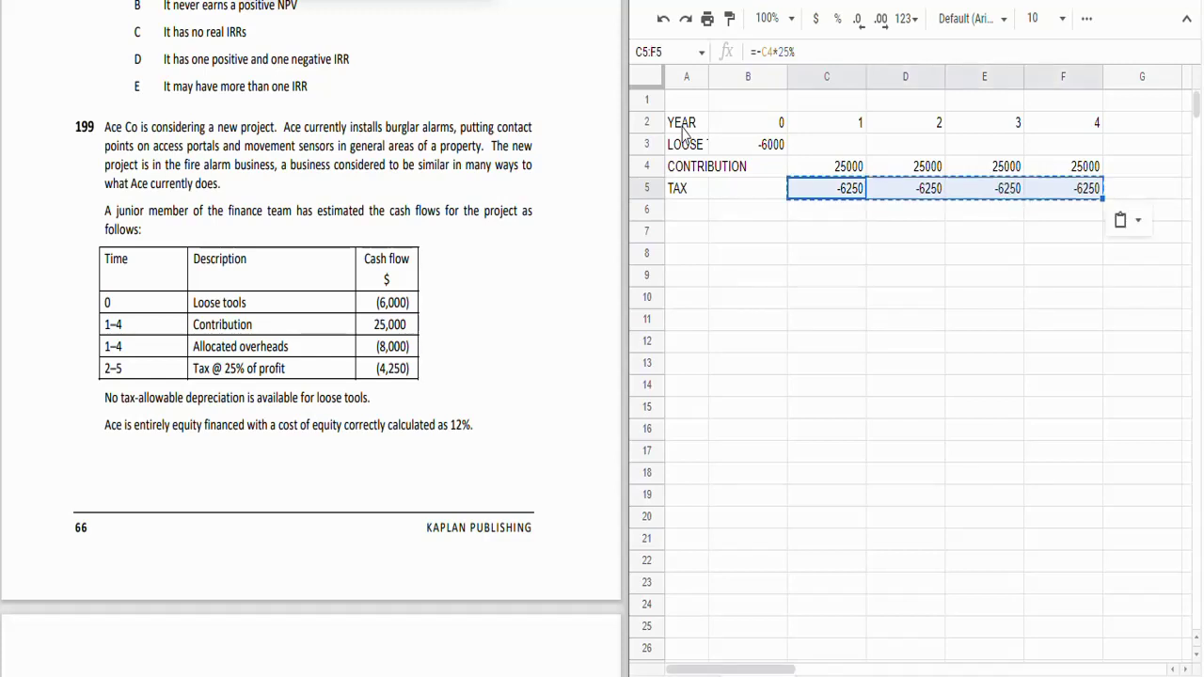
{"action": "key", "text": "Right"}
{"action": "key", "text": "ctrl+v"}
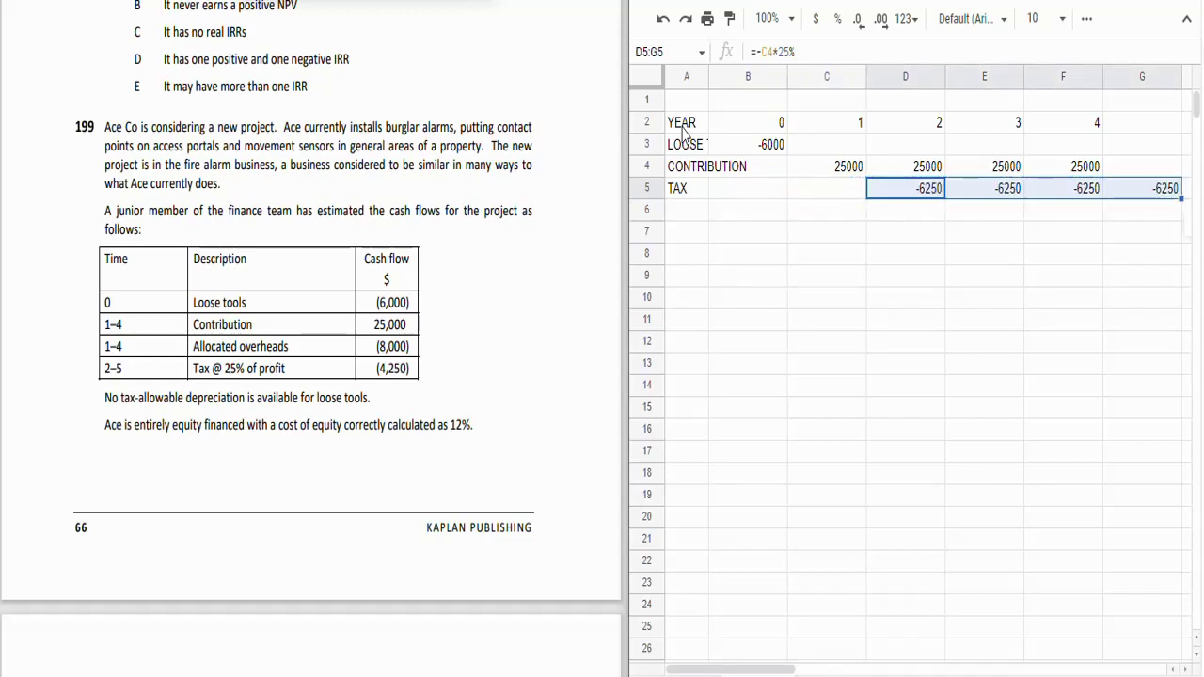
Step: Label A6 as NET CF beneath the tax row
{"action": "key", "text": "Down"}
{"action": "key", "text": "Left"}
{"action": "key", "text": "Left"}
{"action": "key", "text": "Left"}
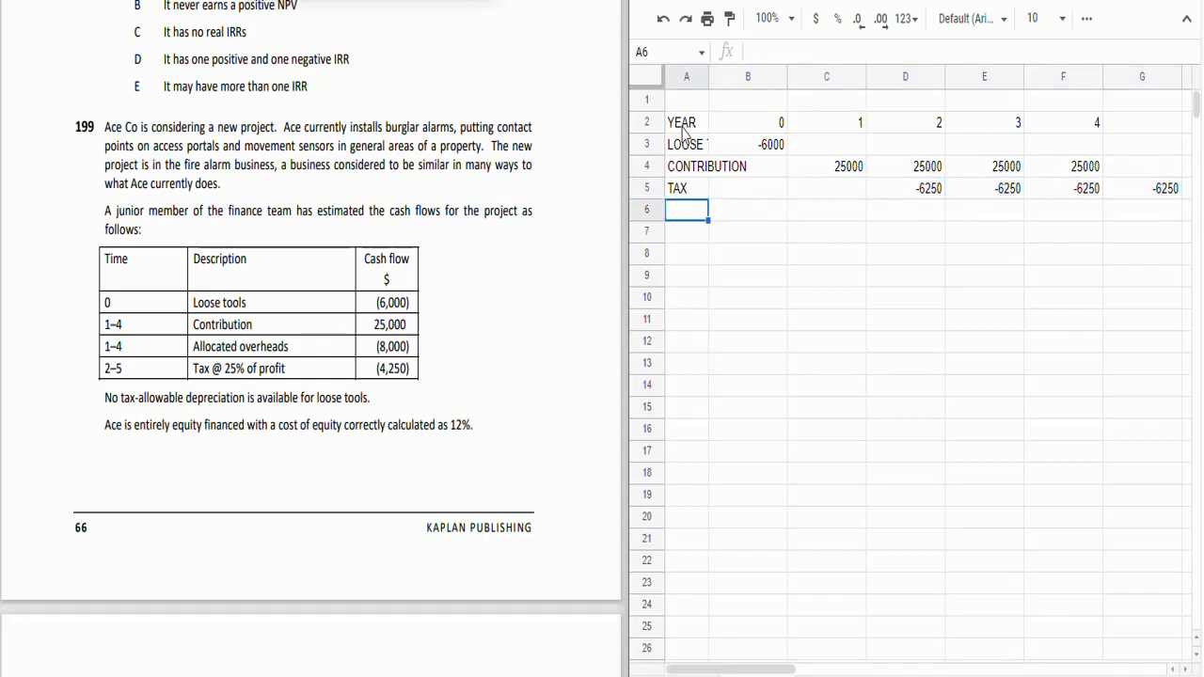
{"action": "type", "text": "NET CF"}
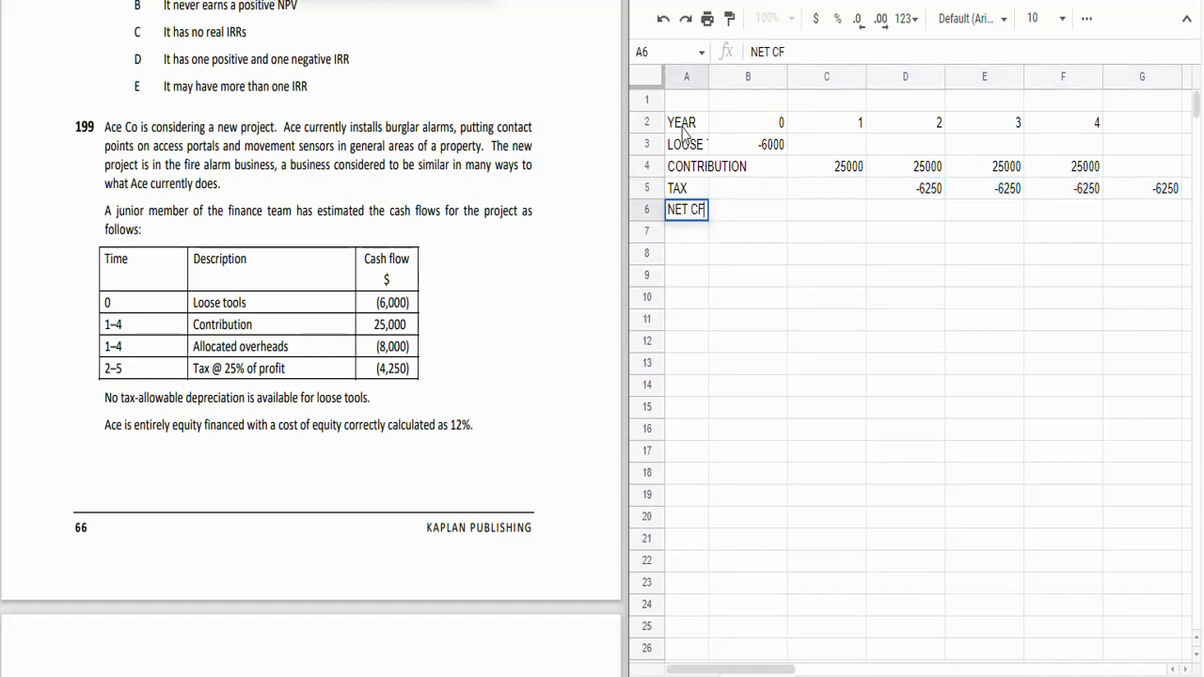
Step: Link the net cash flow in B6 to the year 0 loose tools outflow and C6 to the year 1 contribution in C4
{"action": "key", "text": "Tab"}
{"action": "type", "text": "=sum("}
{"action": "key", "text": "Up"}
{"action": "key", "text": "shift+Up"}
{"action": "key", "text": "shift+Up"}
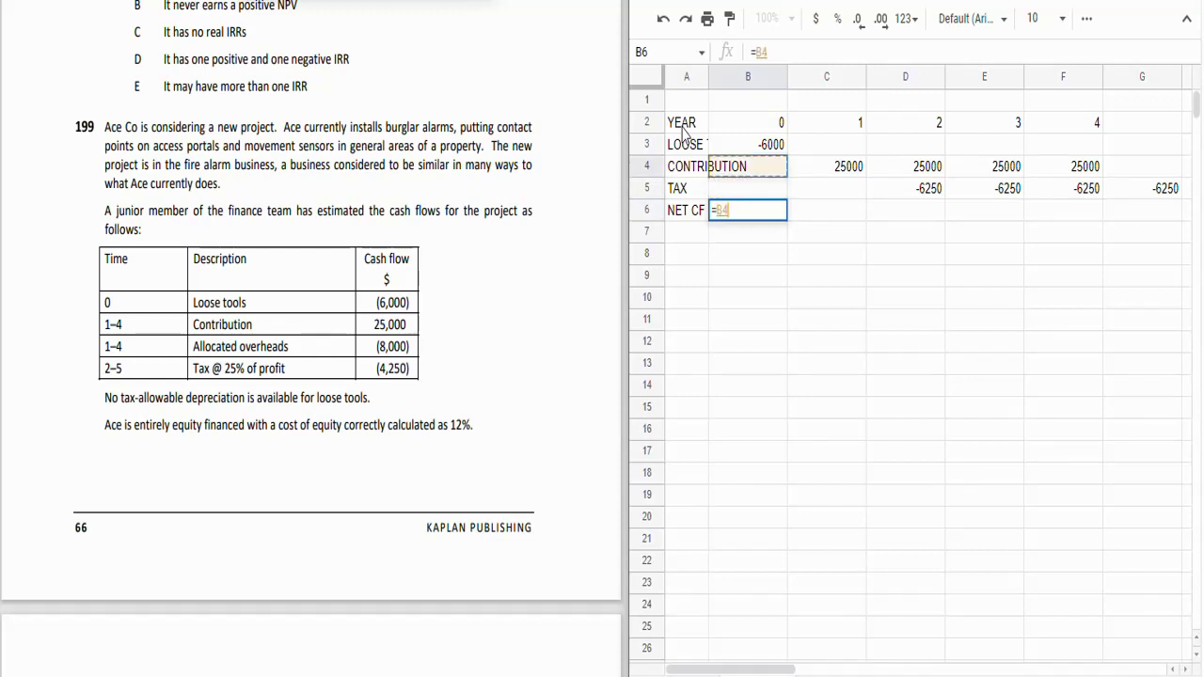
{"action": "key", "text": "Tab"}
{"action": "type", "text": "=sum("}
{"action": "key", "text": "Up"}
{"action": "key", "text": "shift+Up"}
{"action": "key", "text": "shift+Up"}
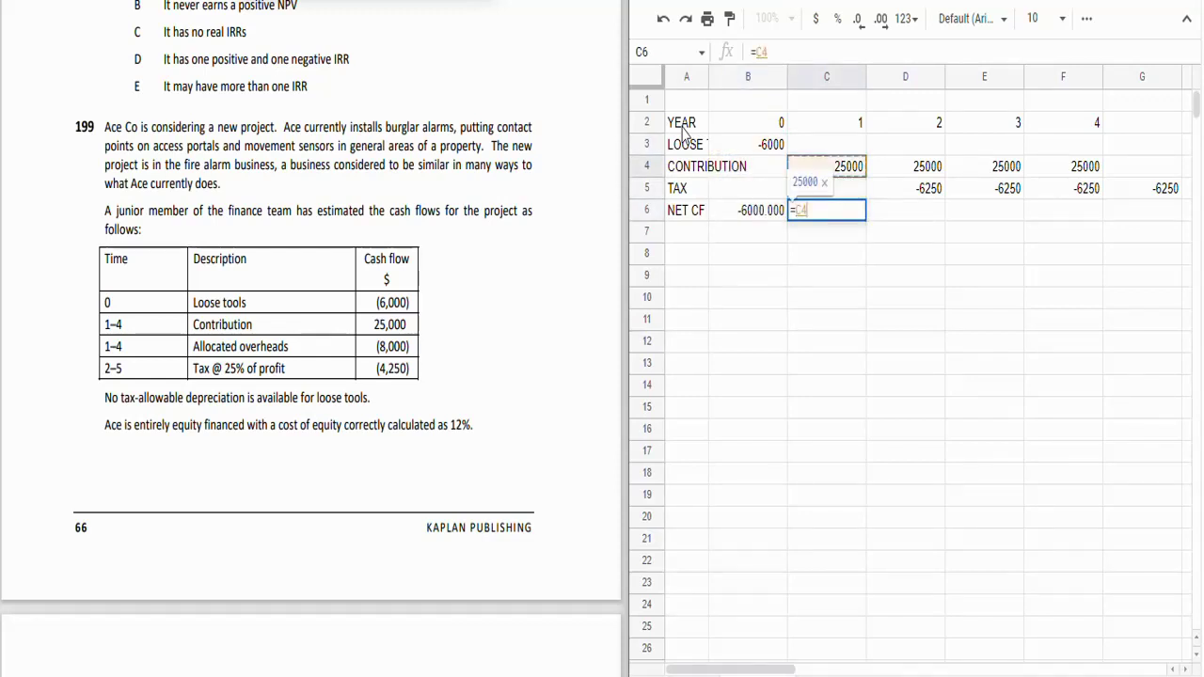
{"action": "key", "text": "Tab"}
Step: Calculate the year 2 net cash flow in D6 with =SUM(D4:D5)
{"action": "type", "text": "=sum("}
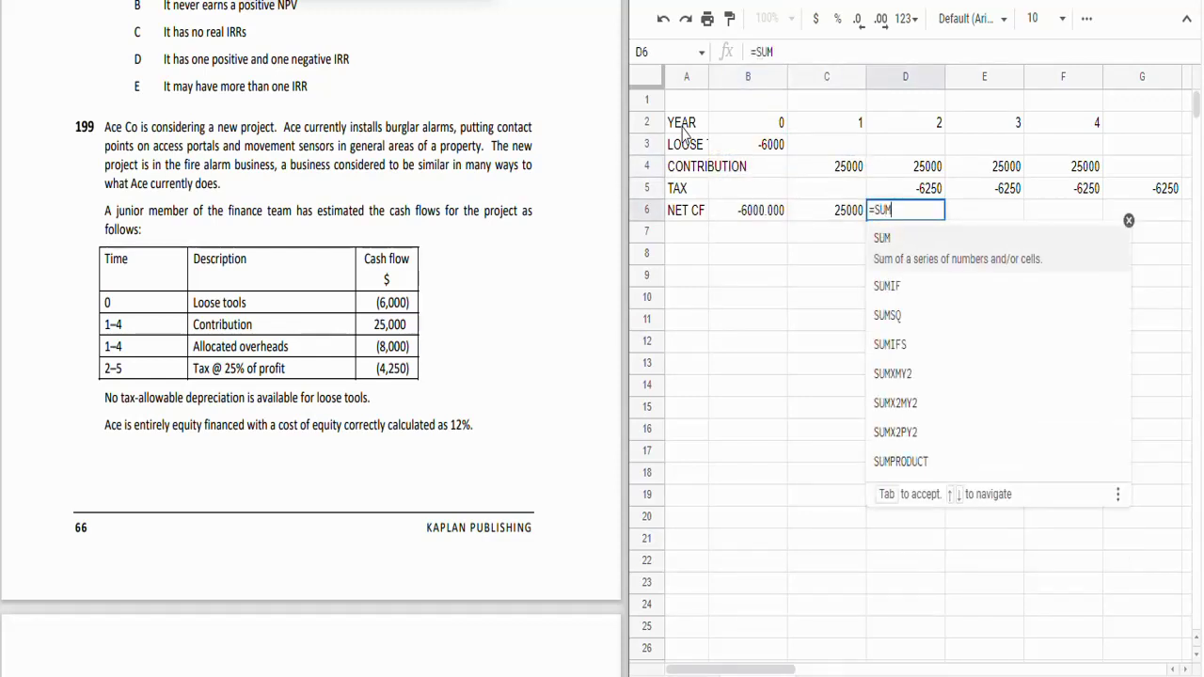
{"action": "key", "text": "Up"}
{"action": "key", "text": "shift+Up"}
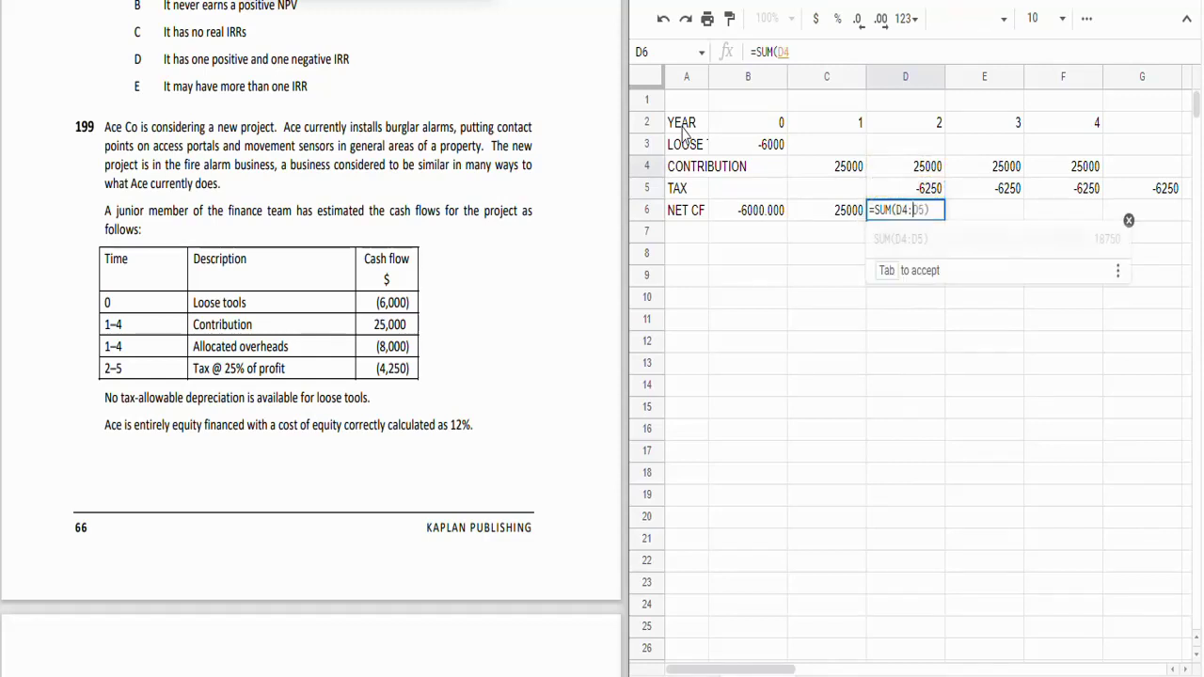
{"action": "key", "text": "Tab"}
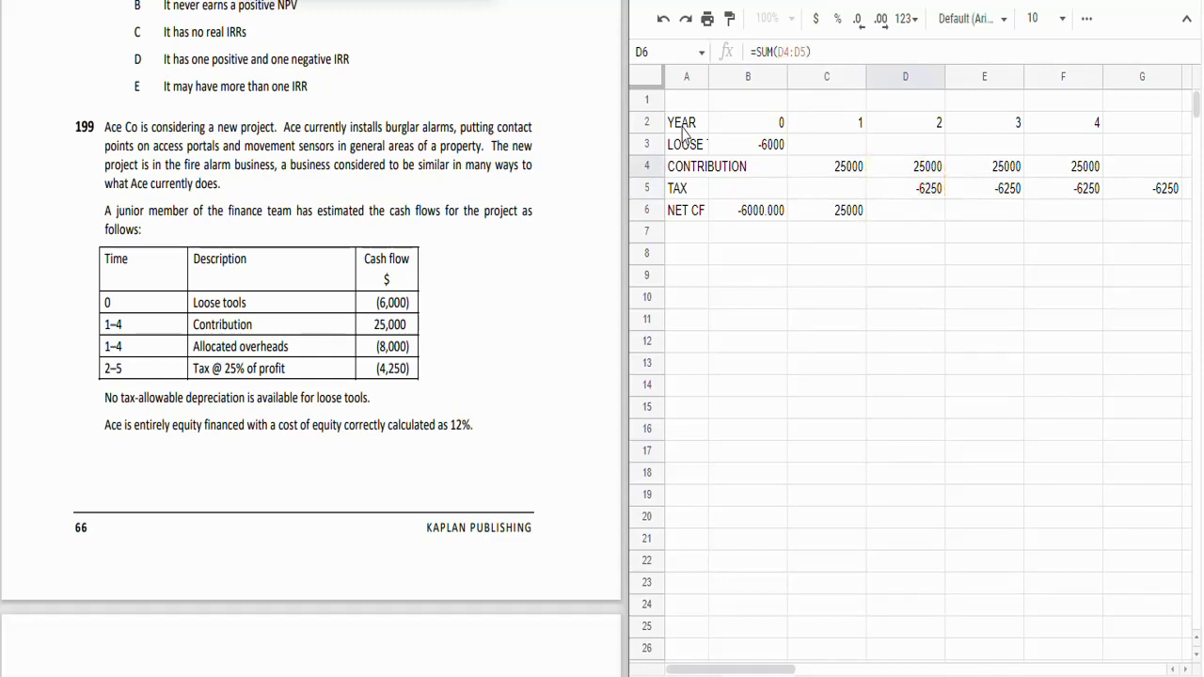
{"action": "key", "text": "Up"}
{"action": "key", "text": "Down"}
Step: Copy the year 2 net cash flow formula from D6 across to G6
{"action": "key", "text": "ctrl+c"}
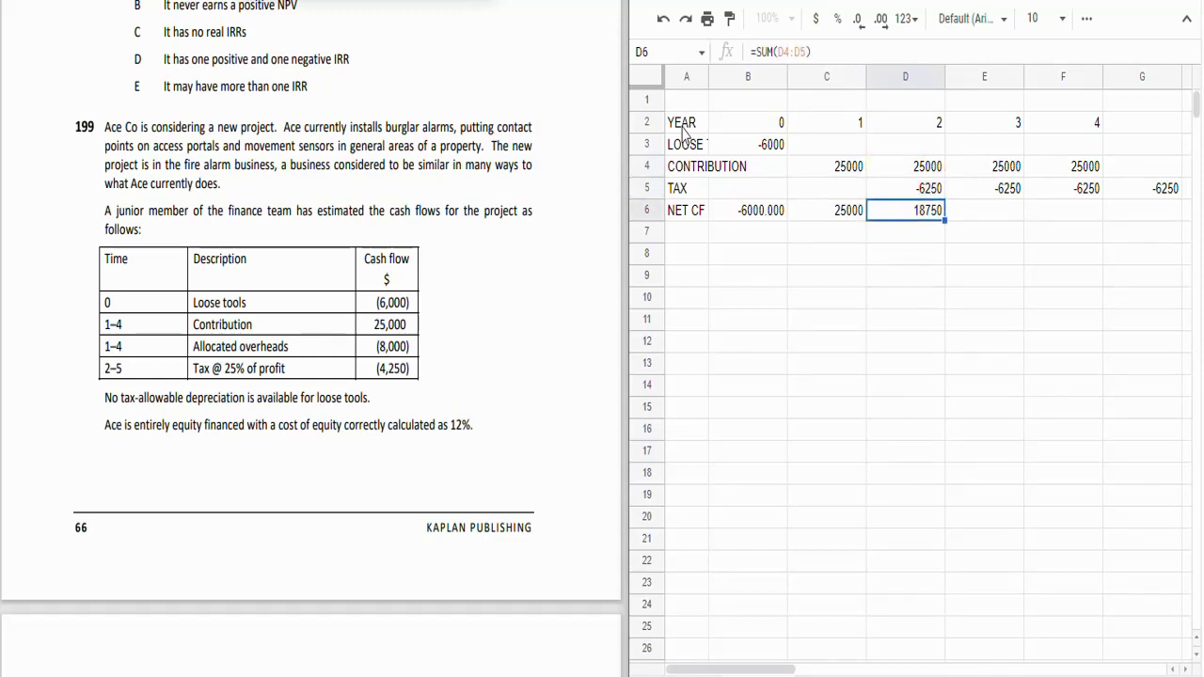
{"action": "key", "text": "shift+Right"}
{"action": "key", "text": "shift+Right"}
{"action": "key", "text": "shift+Right"}
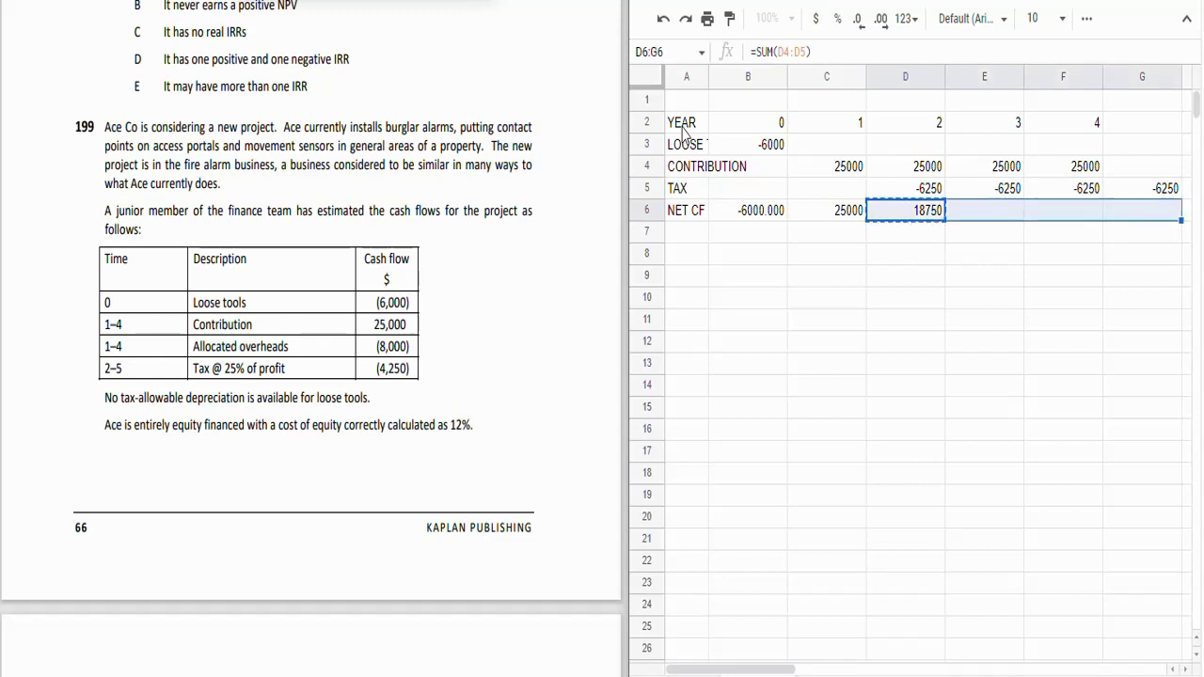
{"action": "key", "text": "ctrl+v"}
Step: Label A8 as NPV, leaving one blank row below the net cash flows
{"action": "key", "text": "Down"}
{"action": "key", "text": "Left"}
{"action": "key", "text": "Left"}
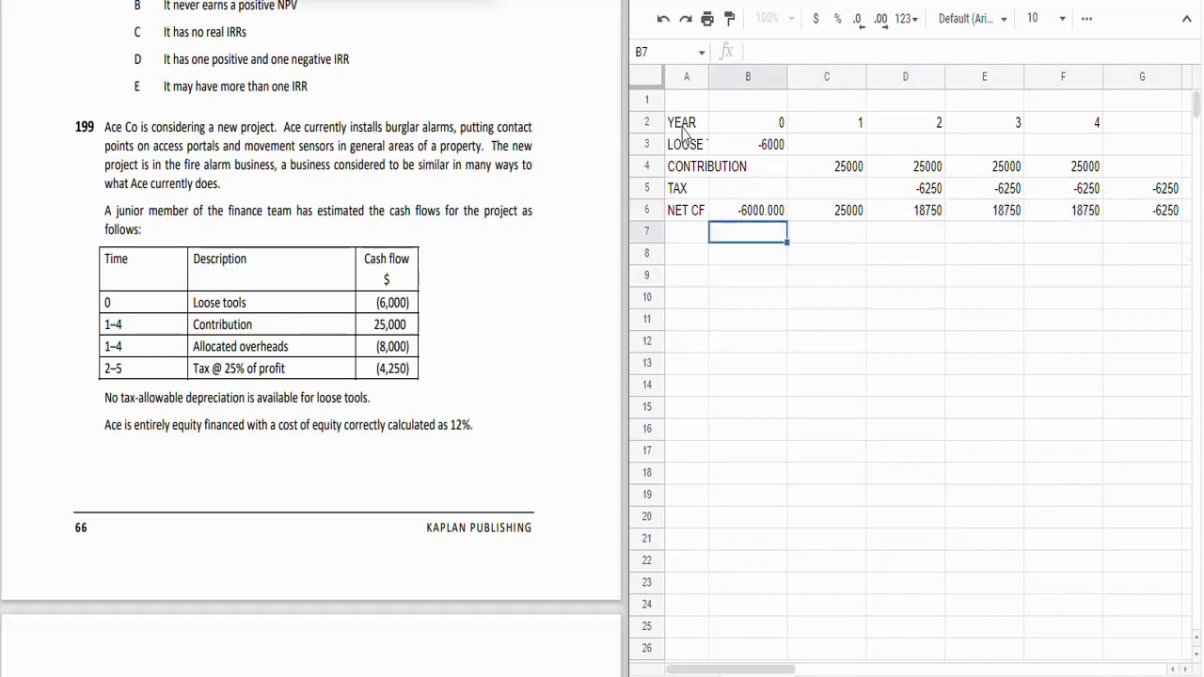
{"action": "key", "text": "Left"}
{"action": "key", "text": "Down"}
{"action": "type", "text": "NPV"}
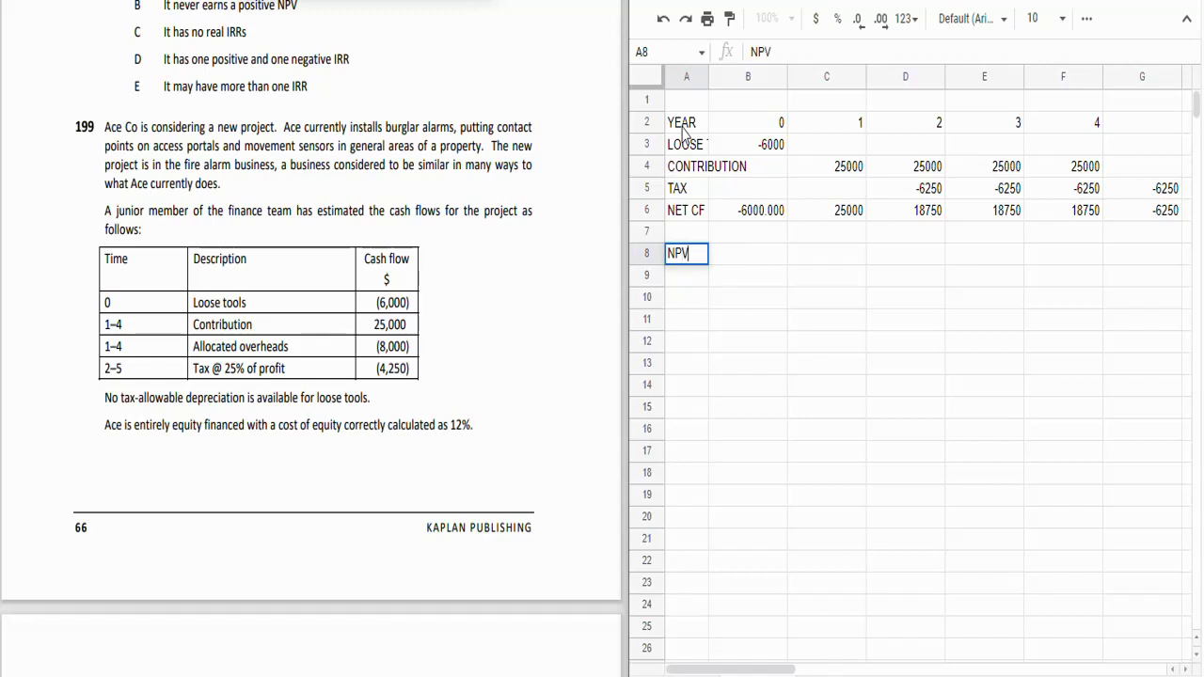
Step: Calculate the net present value in B8 at a 12% cost of equity with =B6+NPV(12%,C6:G6)
{"action": "key", "text": "Tab"}
{"action": "type", "text": "="}
{"action": "key", "text": "Up"}
{"action": "key", "text": "Up"}
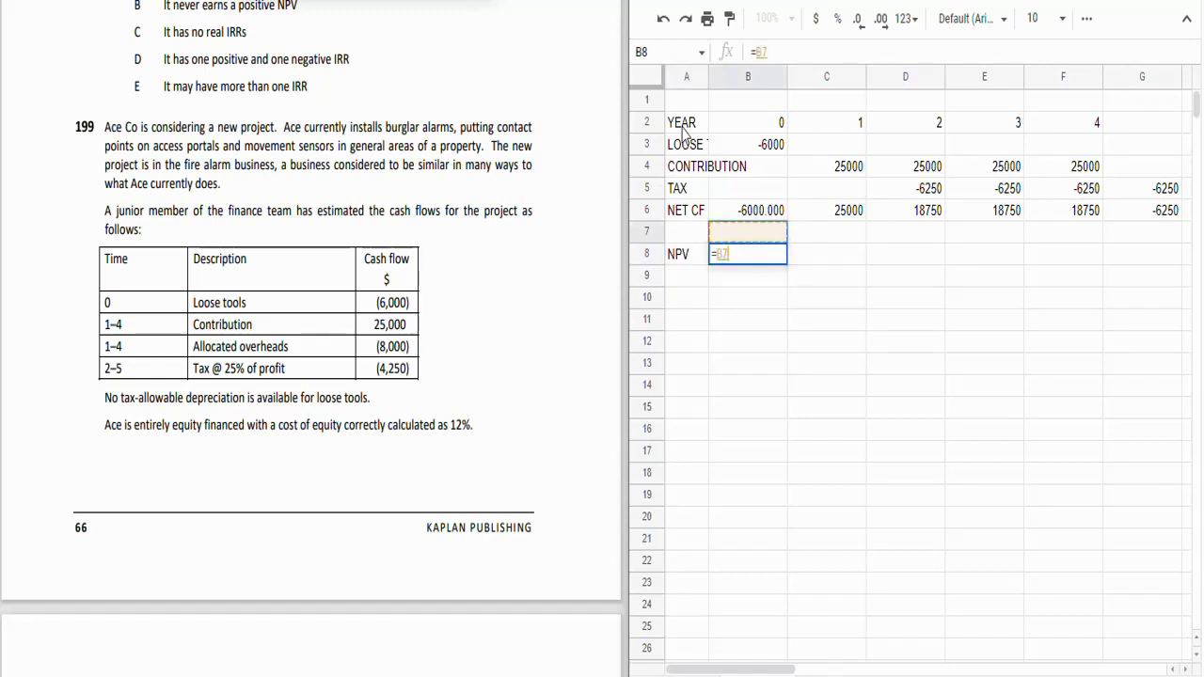
{"action": "type", "text": "+"}
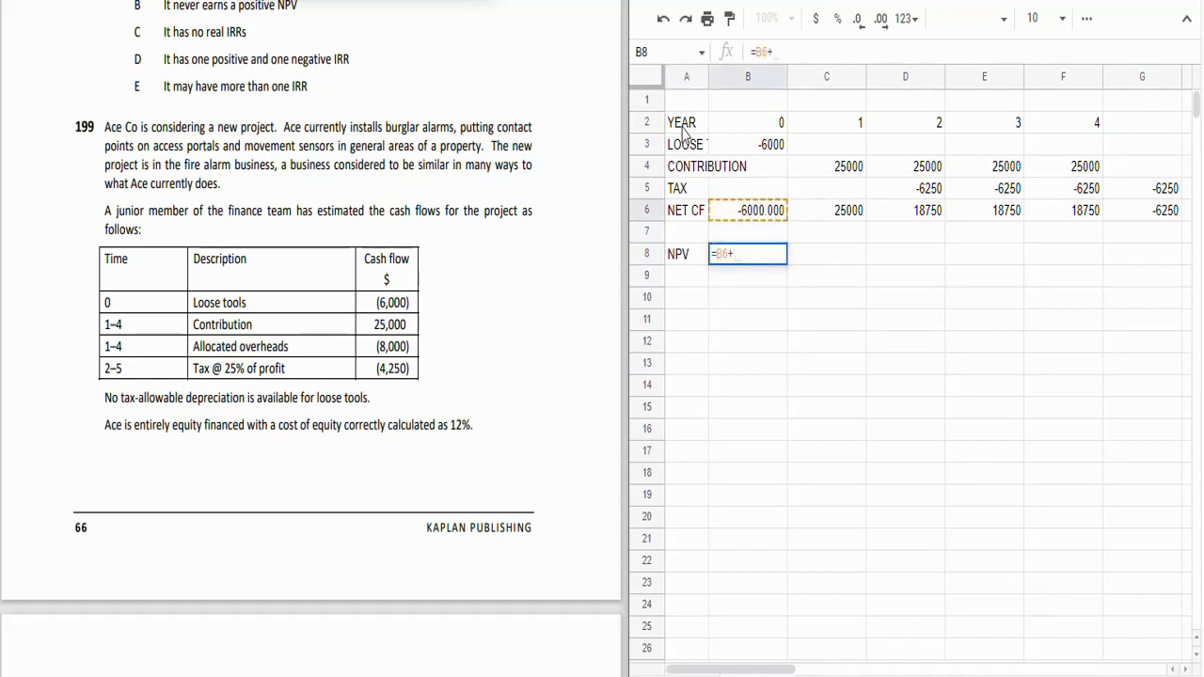
{"action": "type", "text": "NPV("}
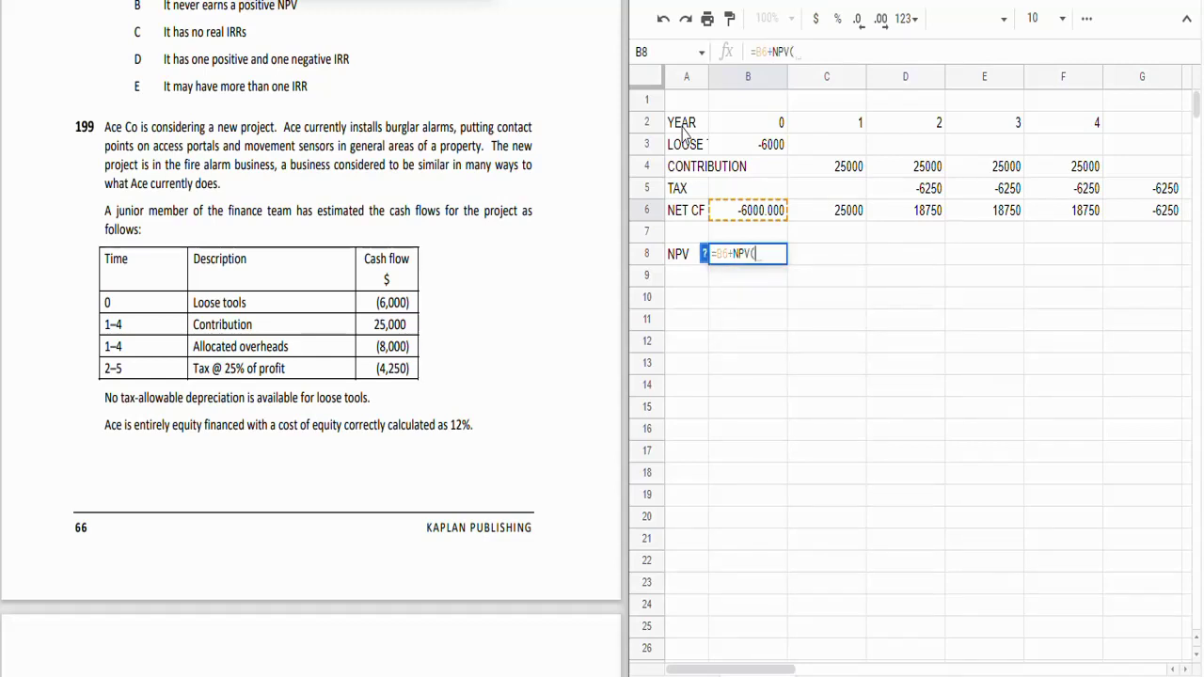
{"action": "type", "text": "12%,"}
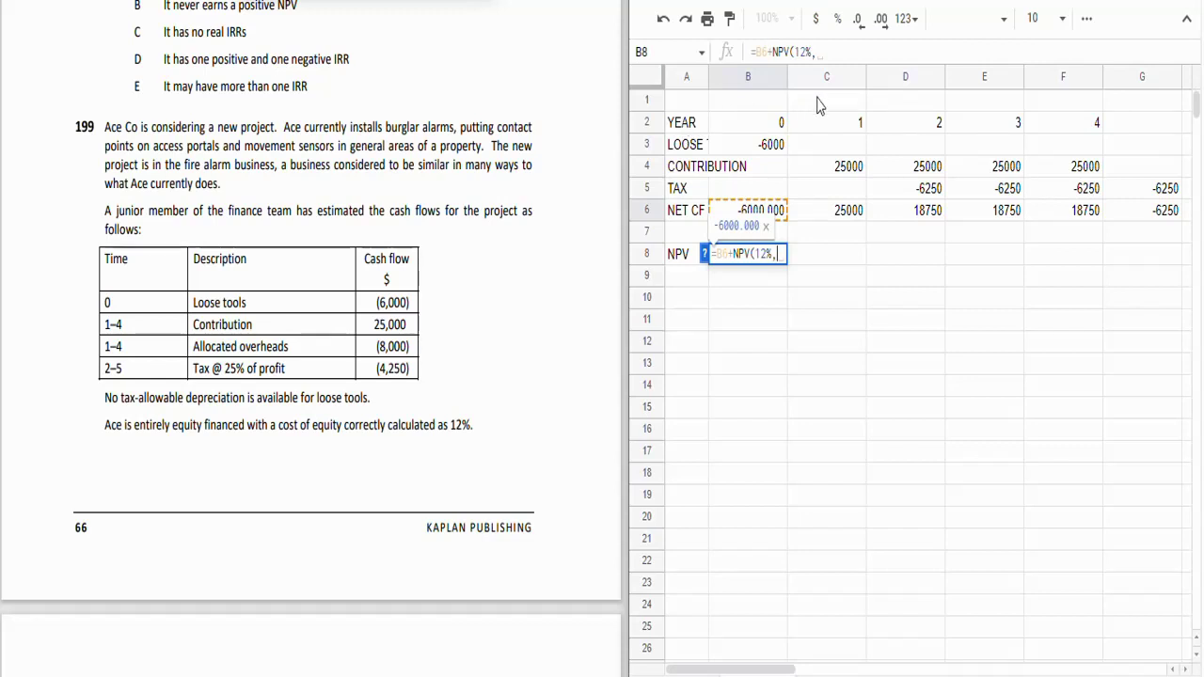
{"action": "left_click", "coordinate": [863, 218]}
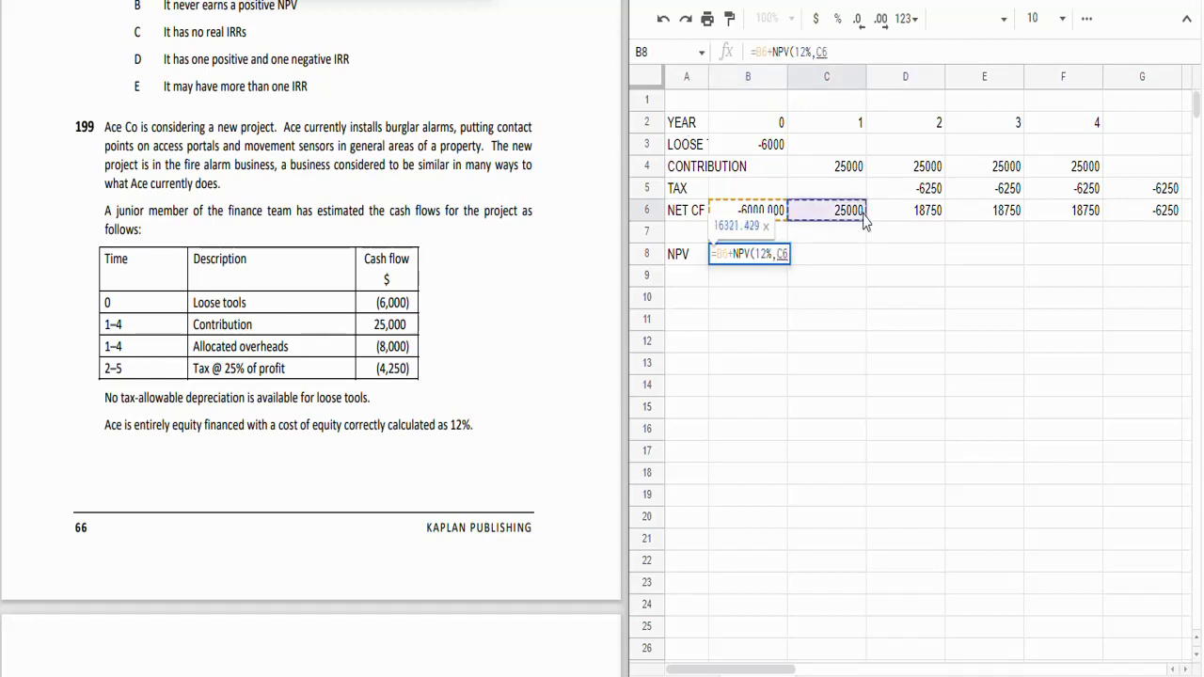
{"action": "type", "text": ":"}
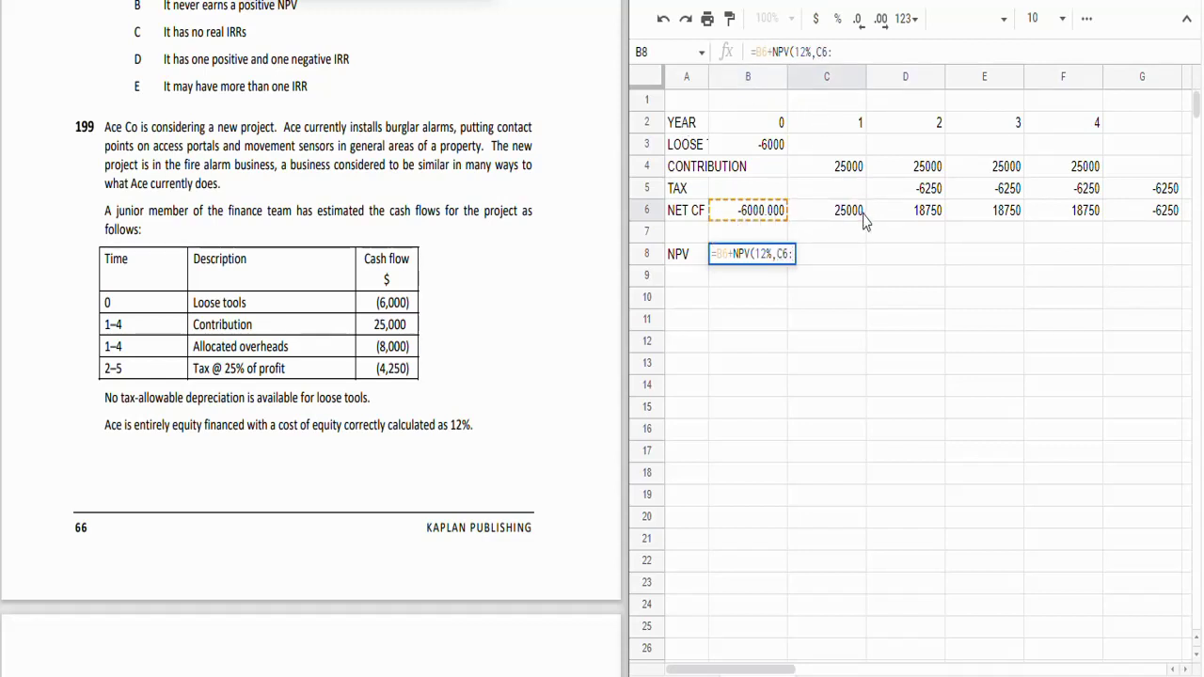
{"action": "type", "text": "G"}
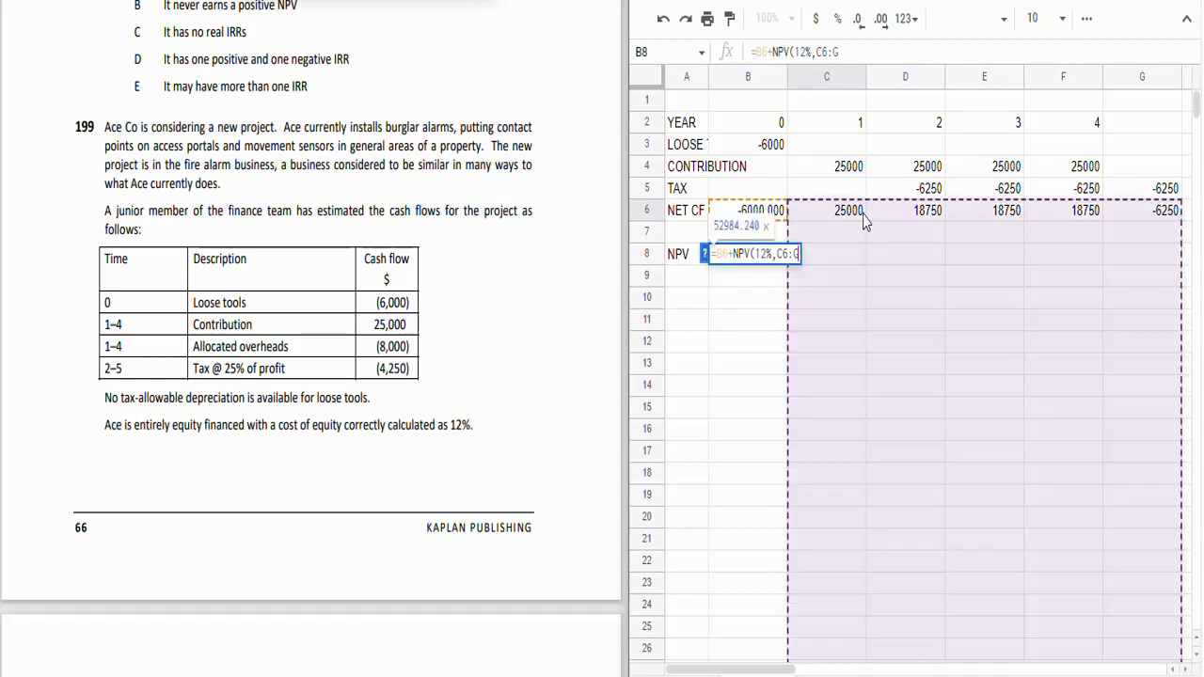
{"action": "type", "text": "6)"}
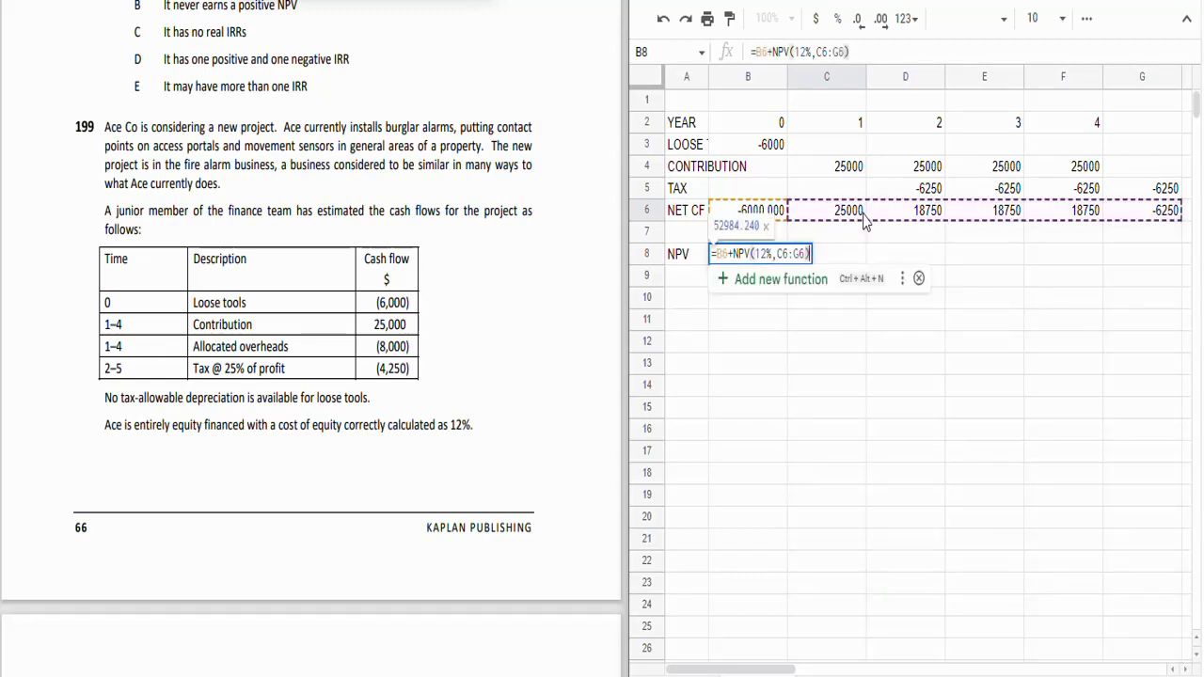
{"action": "key", "text": "Tab"}
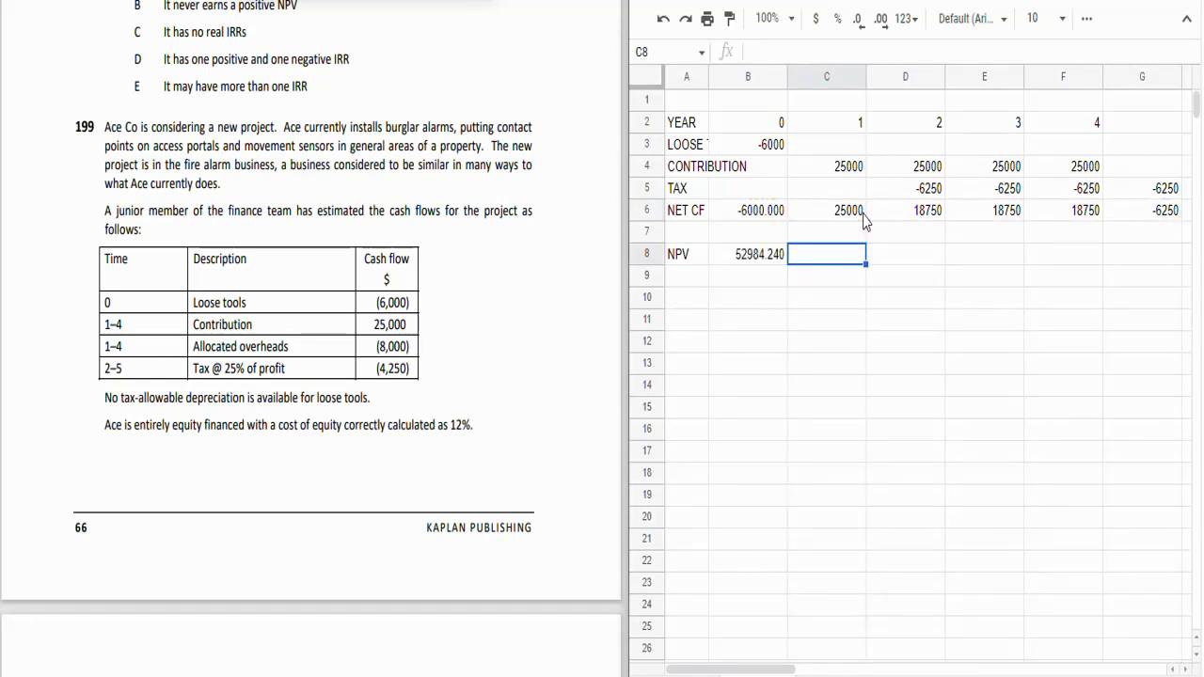
Step: Enter the rounded NPV of 53000 in B9, directly below the calculated figure
{"action": "key", "text": "Left"}
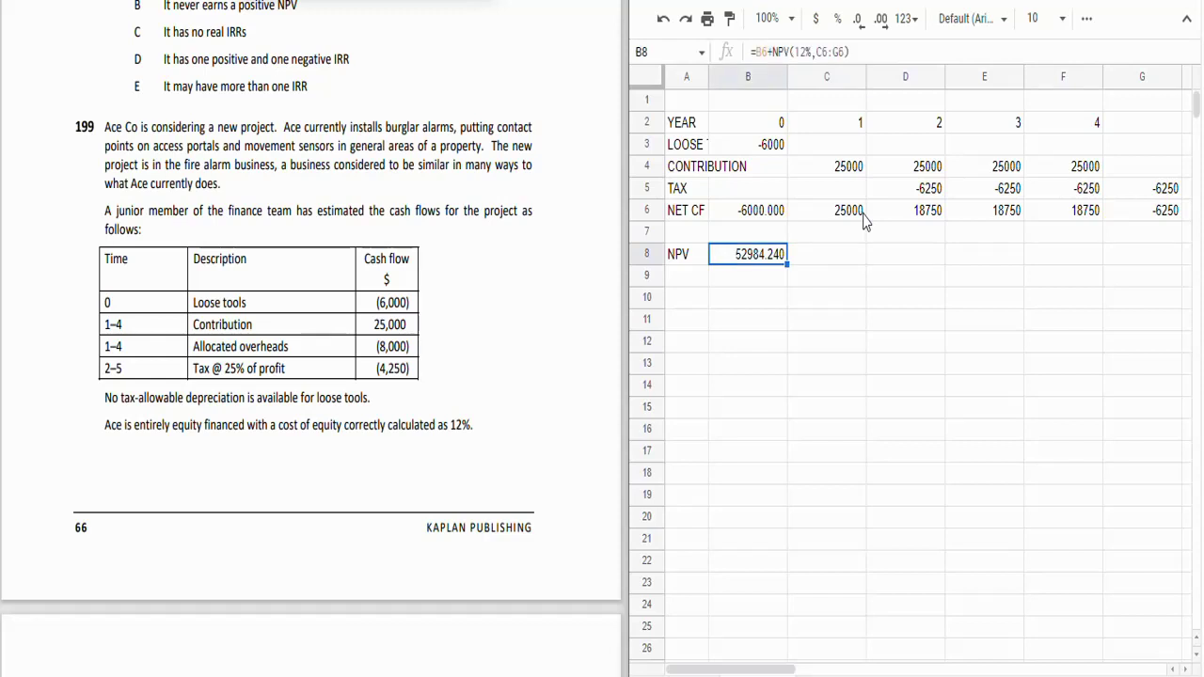
{"action": "key", "text": "Down"}
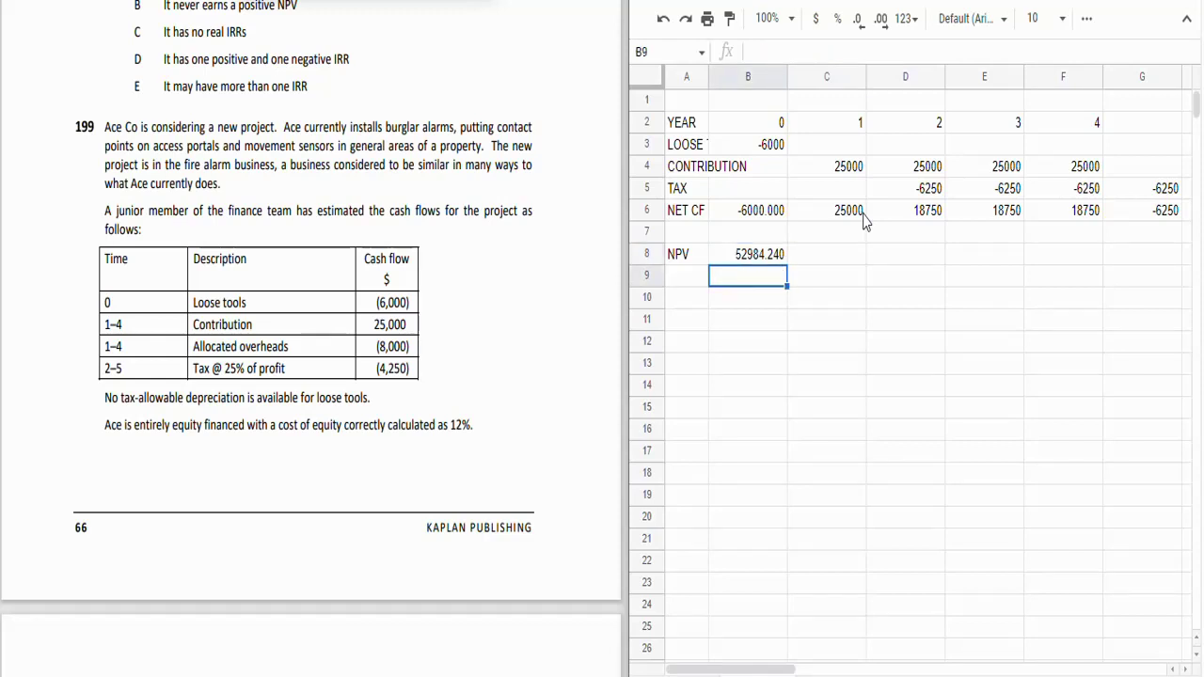
{"action": "type", "text": "53000"}
{"action": "key", "text": "Return"}
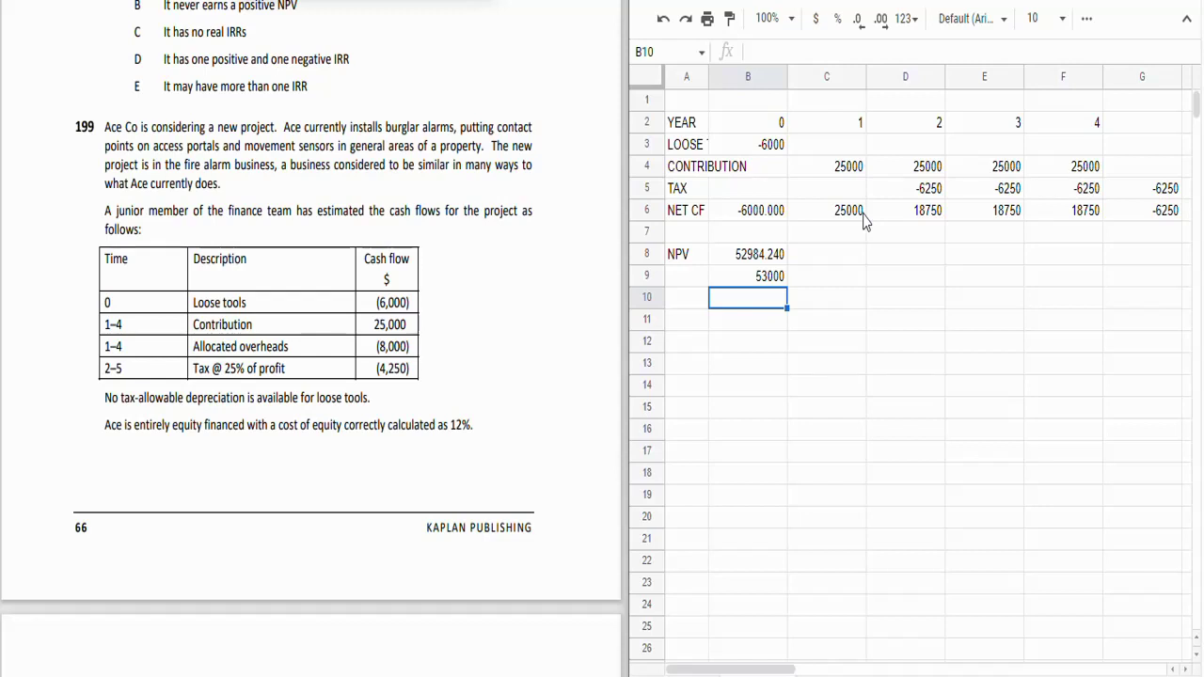
Step: Label A11 as INITIAL INV and enter -6000 beside it in B11
{"action": "key", "text": "Left"}
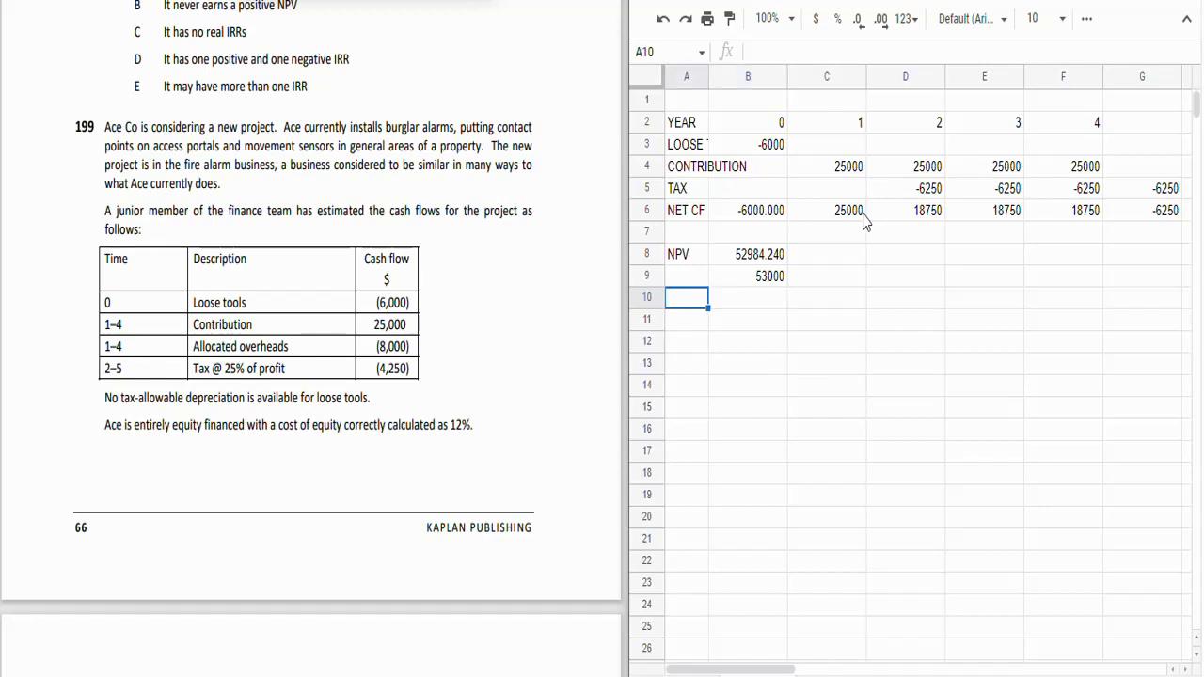
{"action": "key", "text": "Down"}
{"action": "type", "text": "I"}
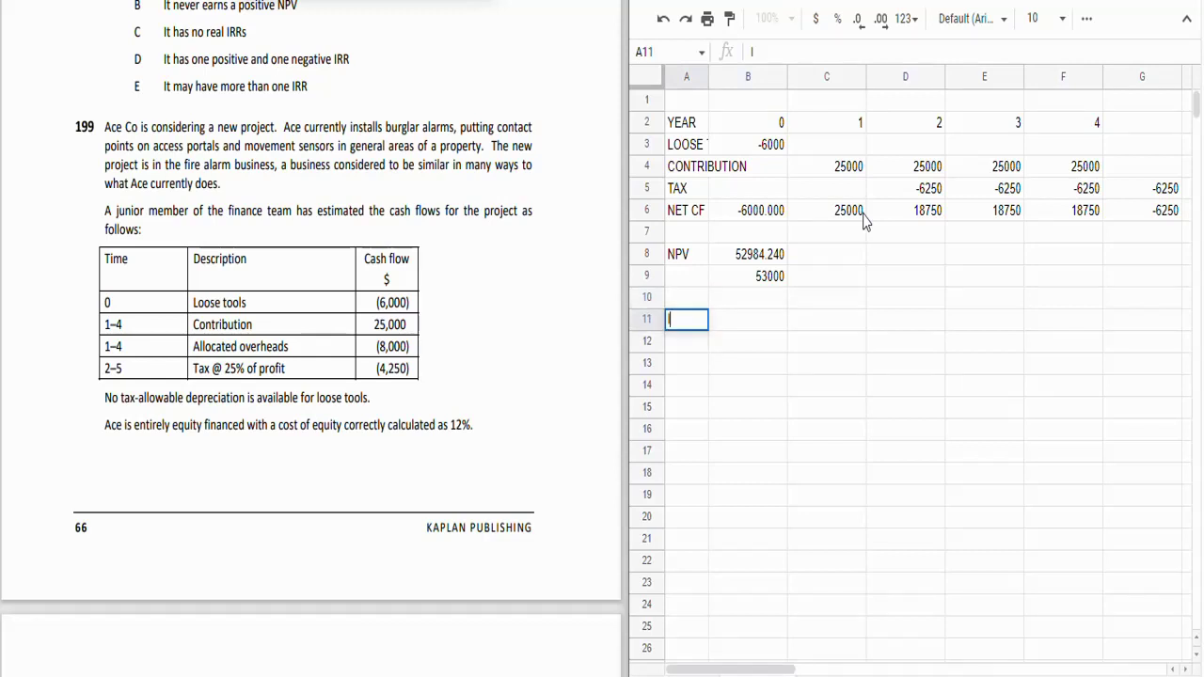
{"action": "type", "text": "NITIAL INV"}
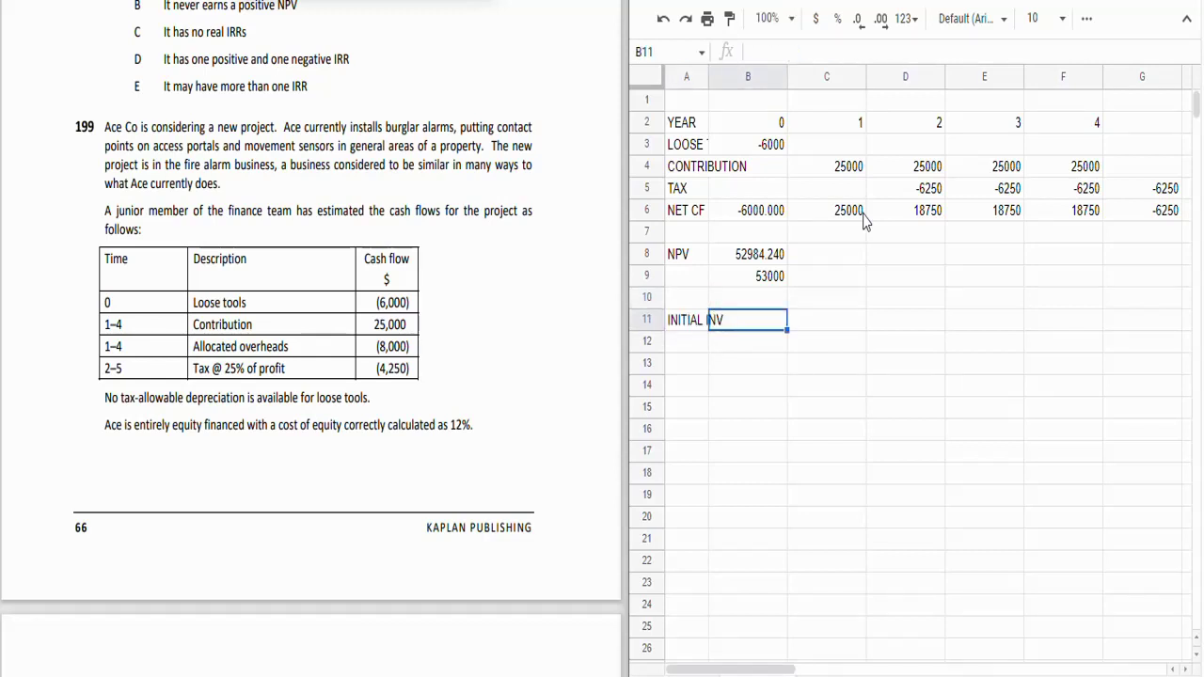
{"action": "key", "text": "Tab"}
{"action": "type", "text": "-6000"}
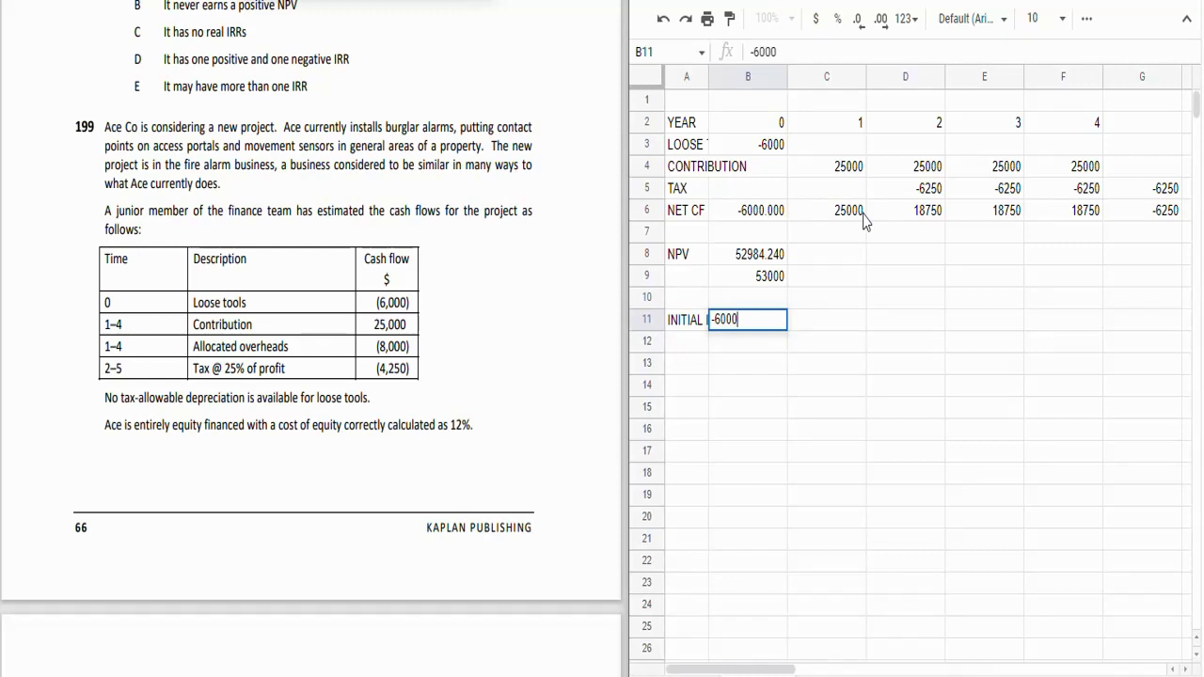
{"action": "key", "text": "Return"}
Step: Label A12 as CONYT and calculate the contribution's present value in B12 with =25000*3.037
{"action": "type", "text": "CONYT"}
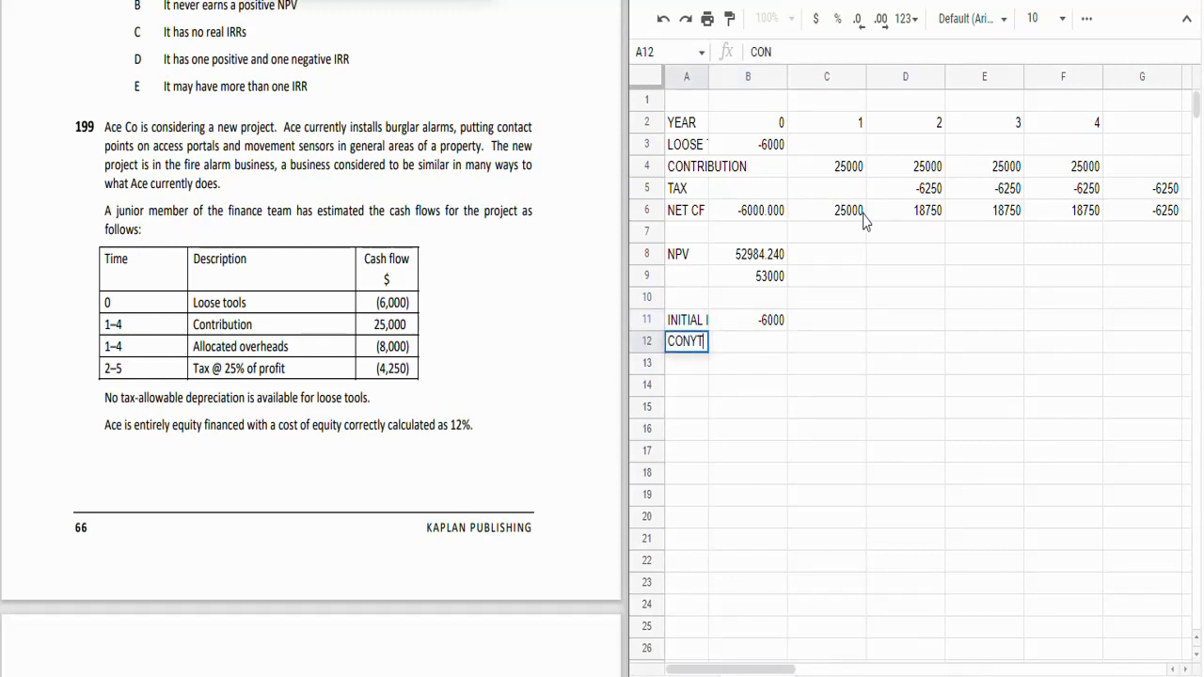
{"action": "key", "text": "Tab"}
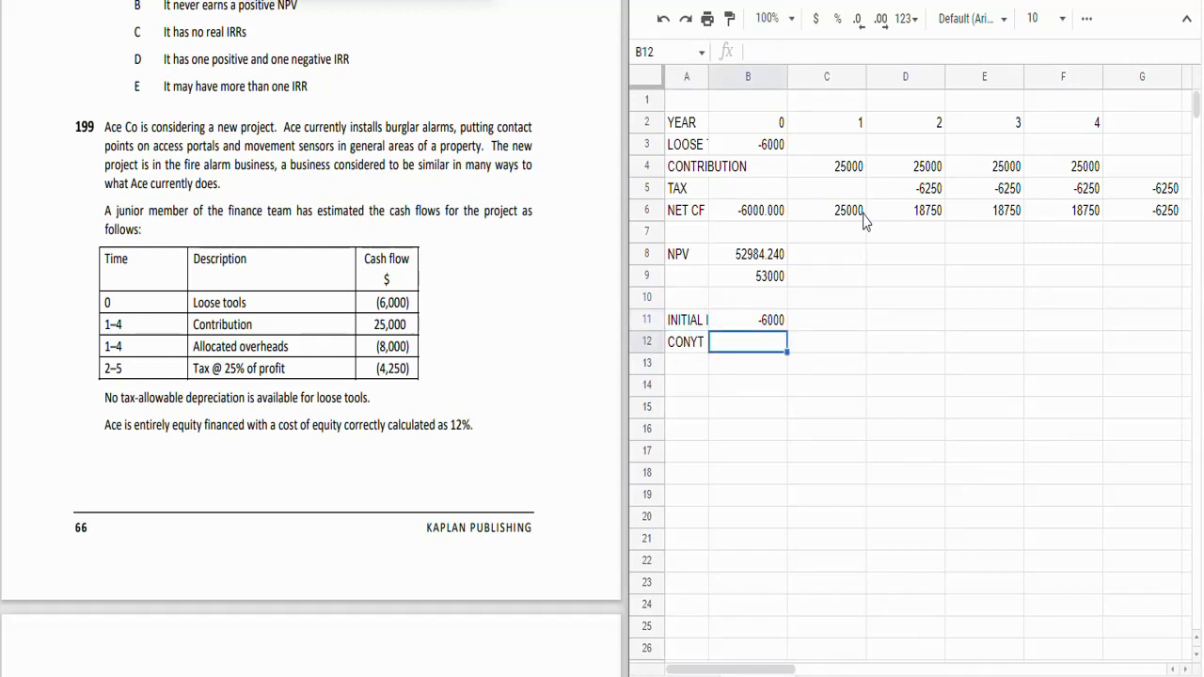
{"action": "type", "text": "=25000*"}
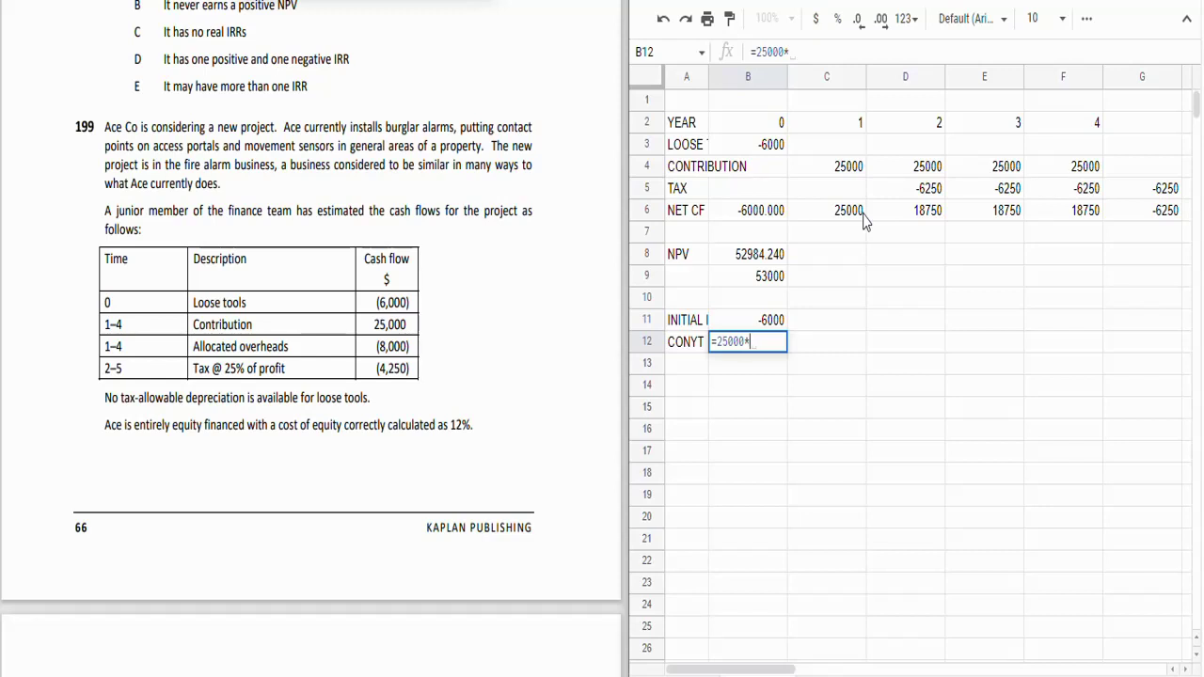
{"action": "type", "text": "3.037"}
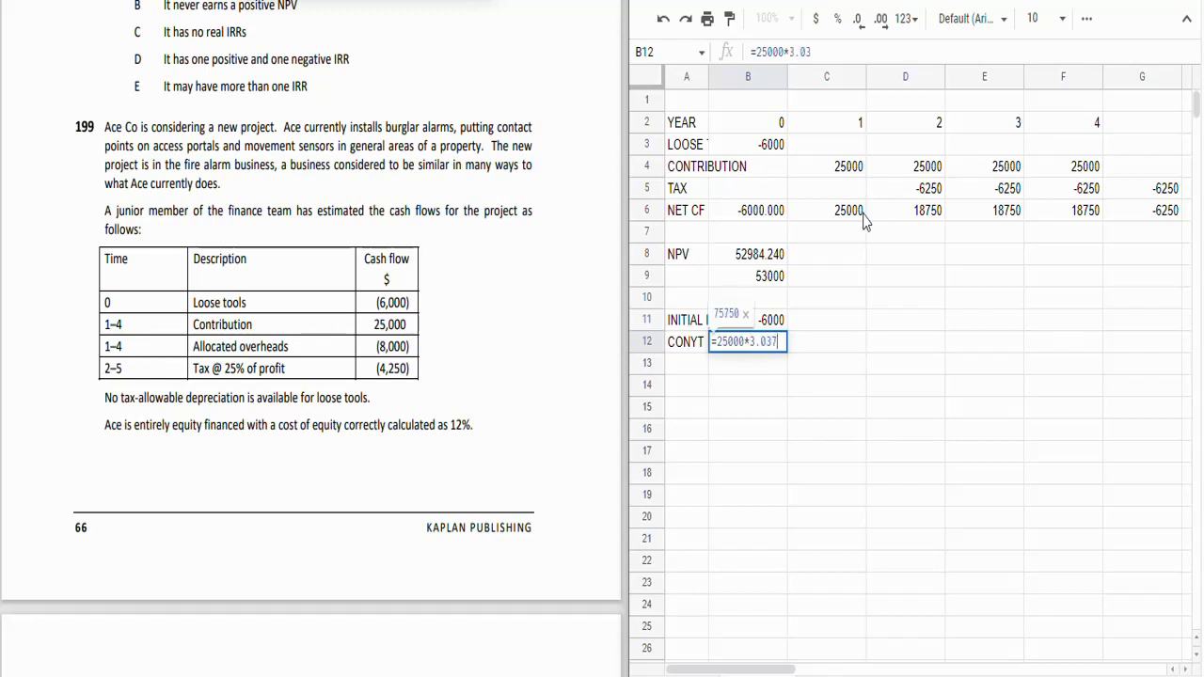
{"action": "key", "text": "Return"}
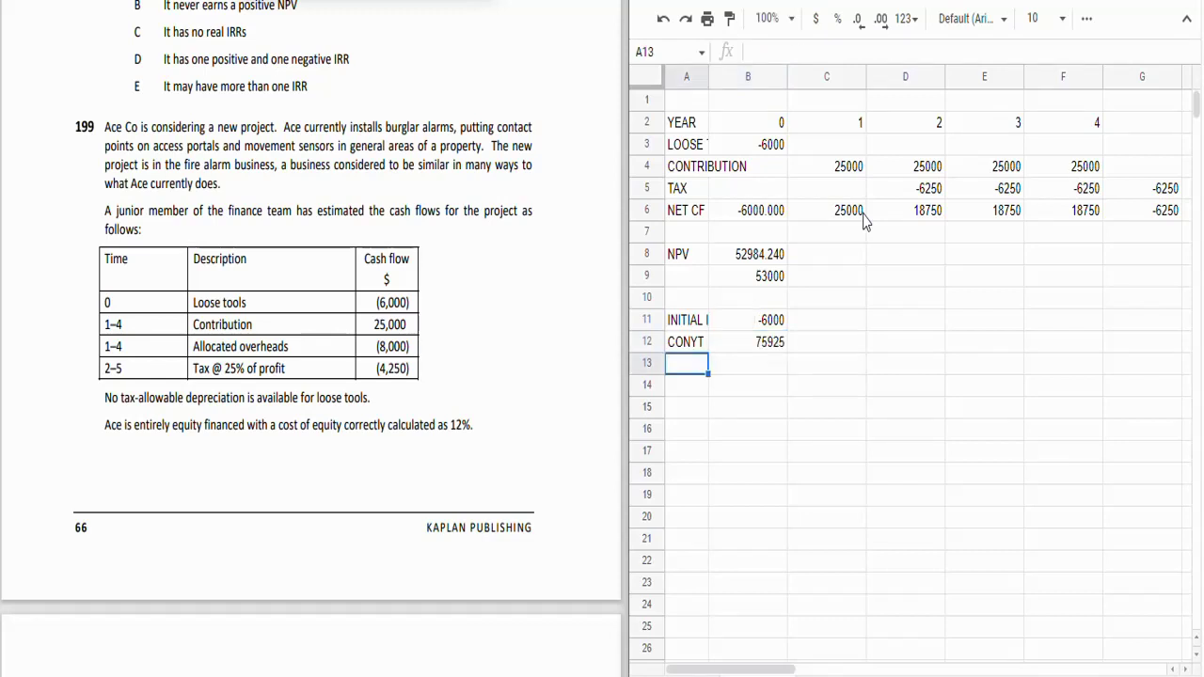
Step: Label A13 as TAX and calculate its present value in B13 with =-(B12*25%*3.037*0.893)
{"action": "type", "text": "TAX"}
{"action": "key", "text": "Tab"}
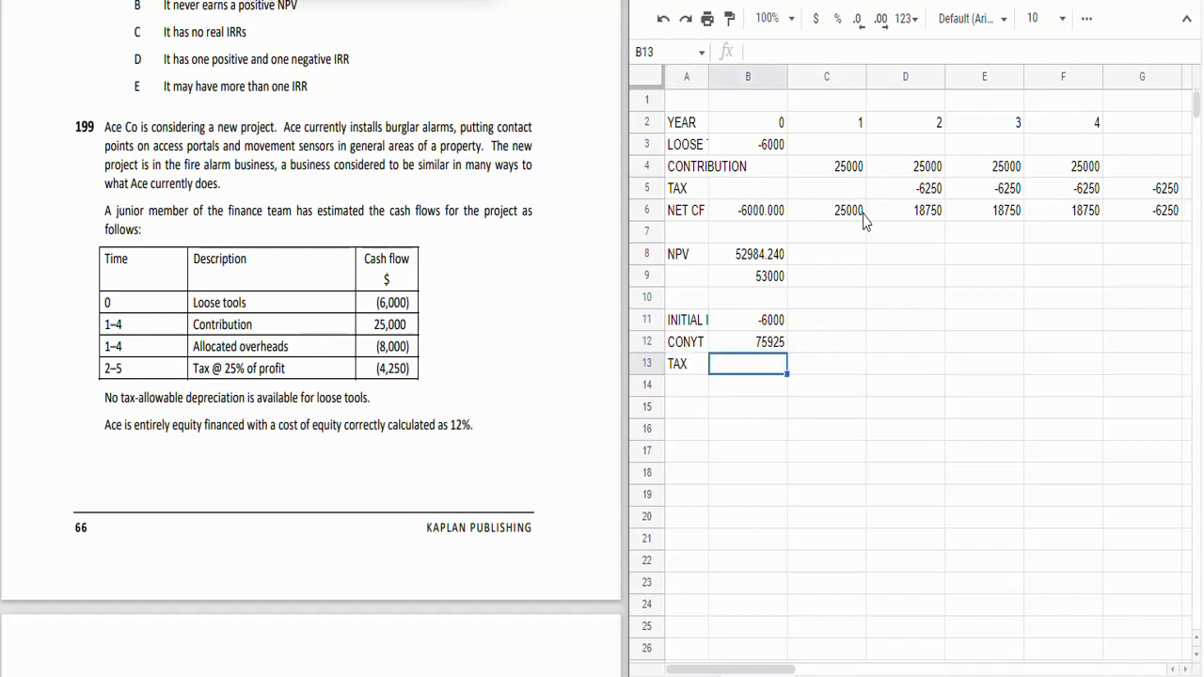
{"action": "type", "text": "=-"}
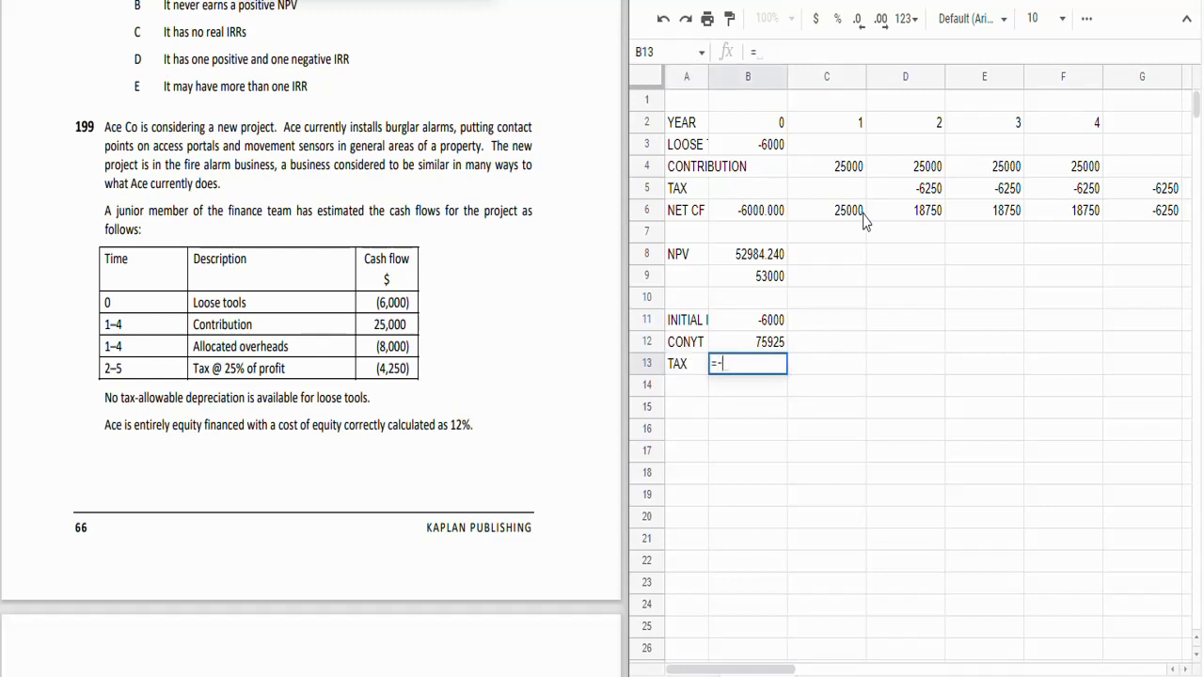
{"action": "type", "text": "(B12"}
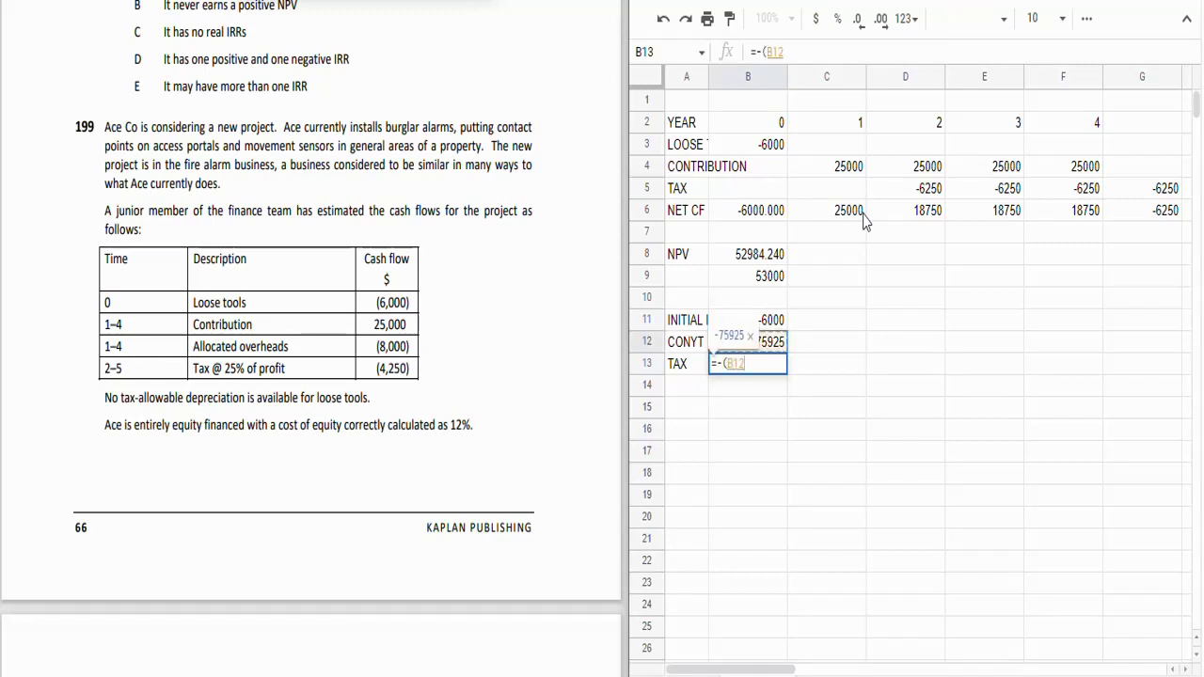
{"action": "type", "text": "*25"}
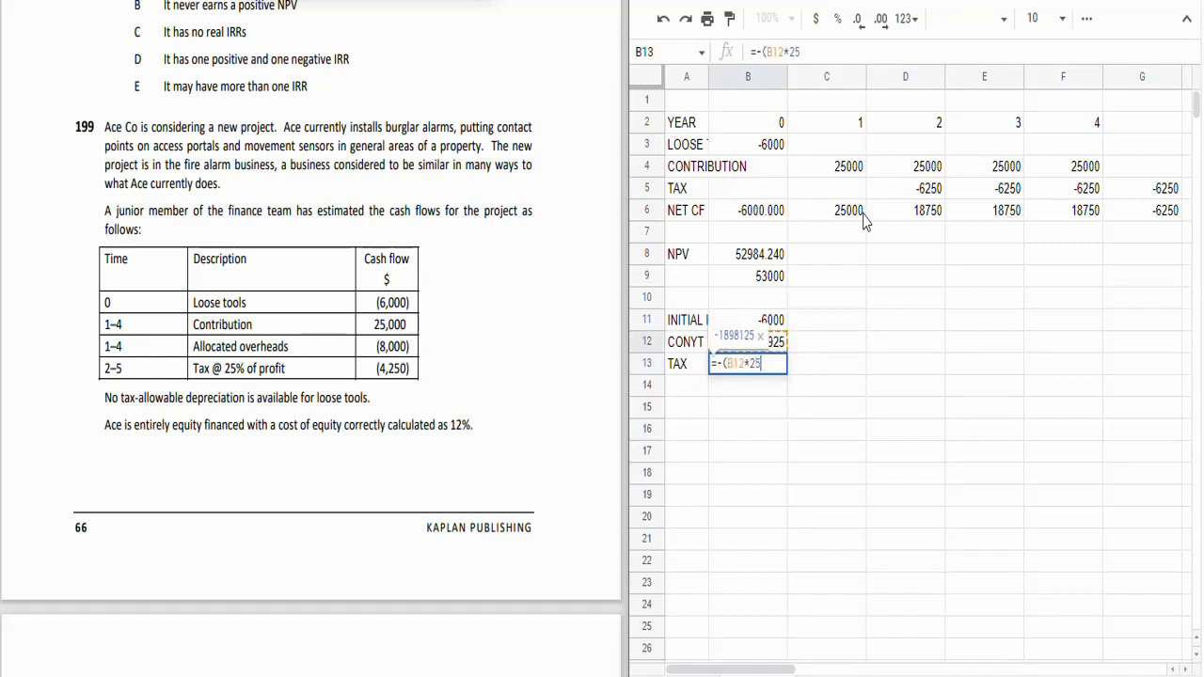
{"action": "type", "text": "%*"}
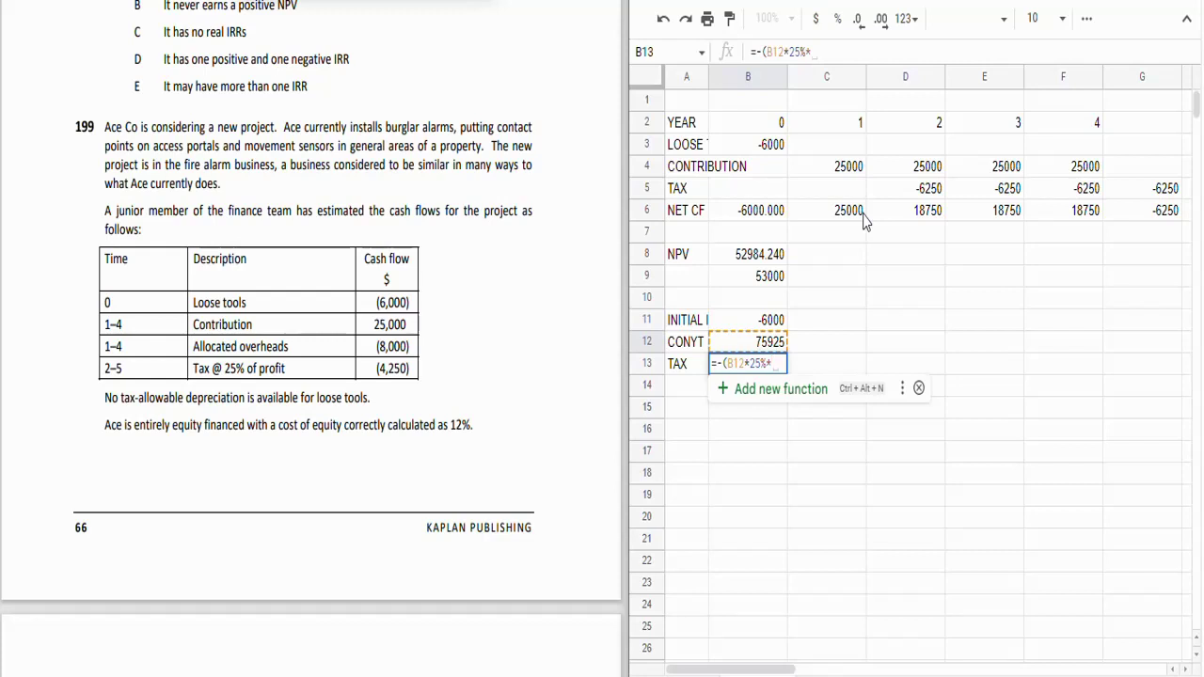
{"action": "type", "text": "3.037"}
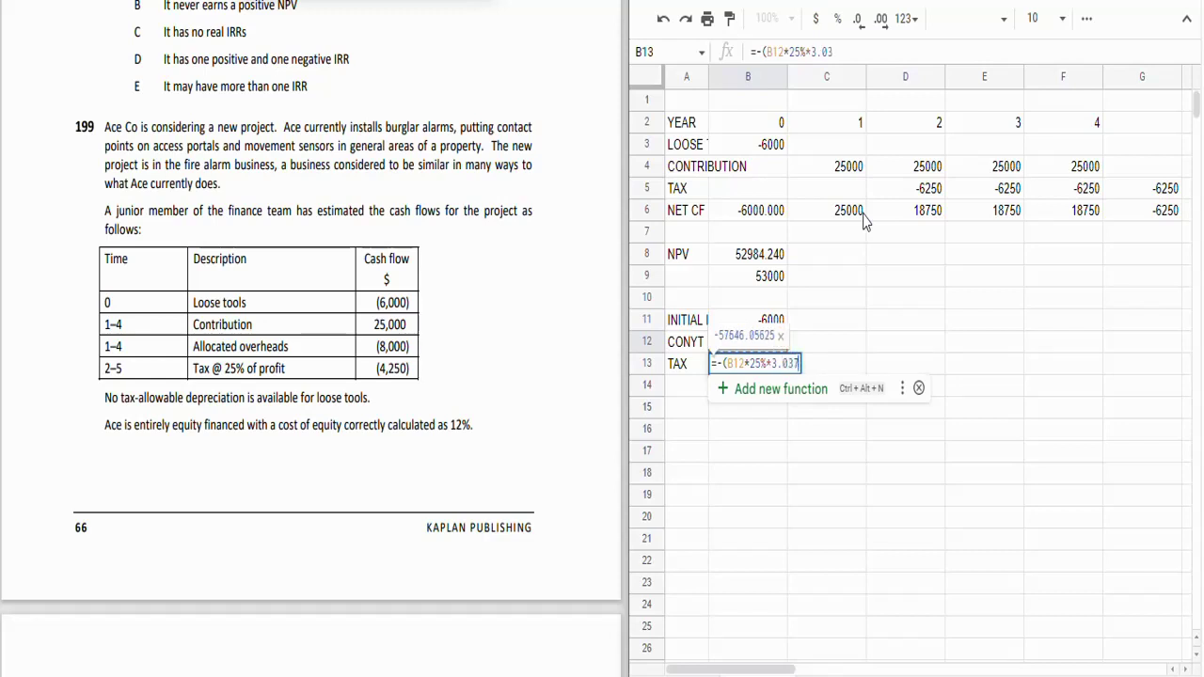
{"action": "type", "text": "*"}
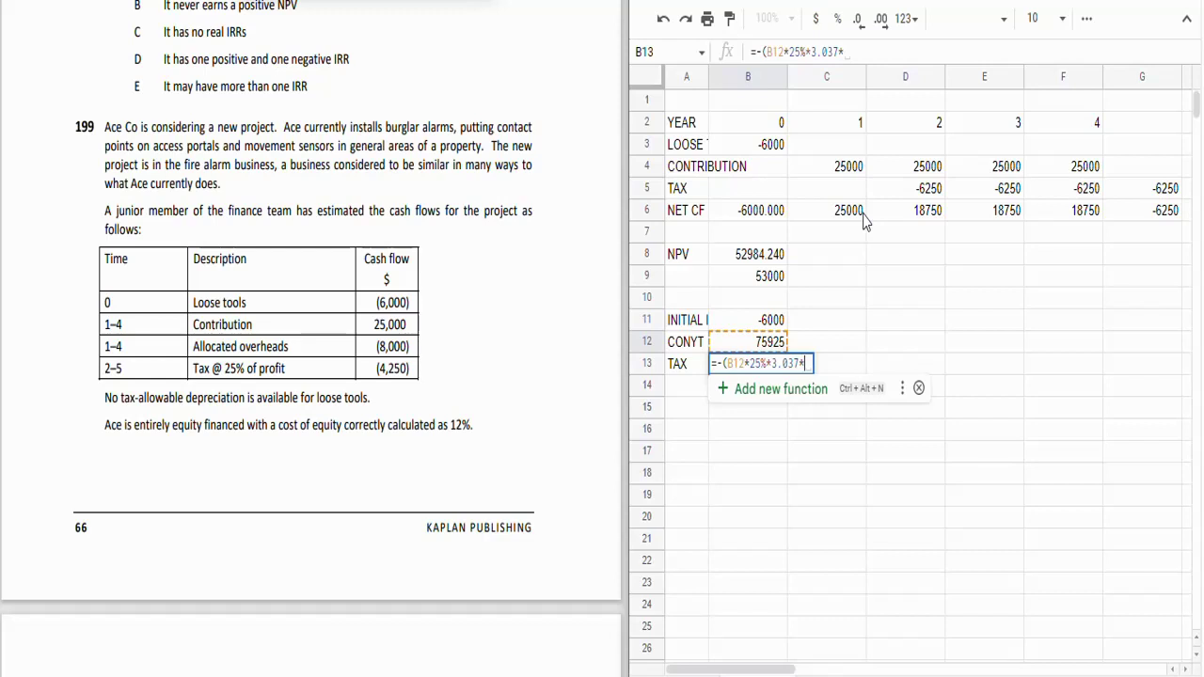
{"action": "type", "text": "0.893"}
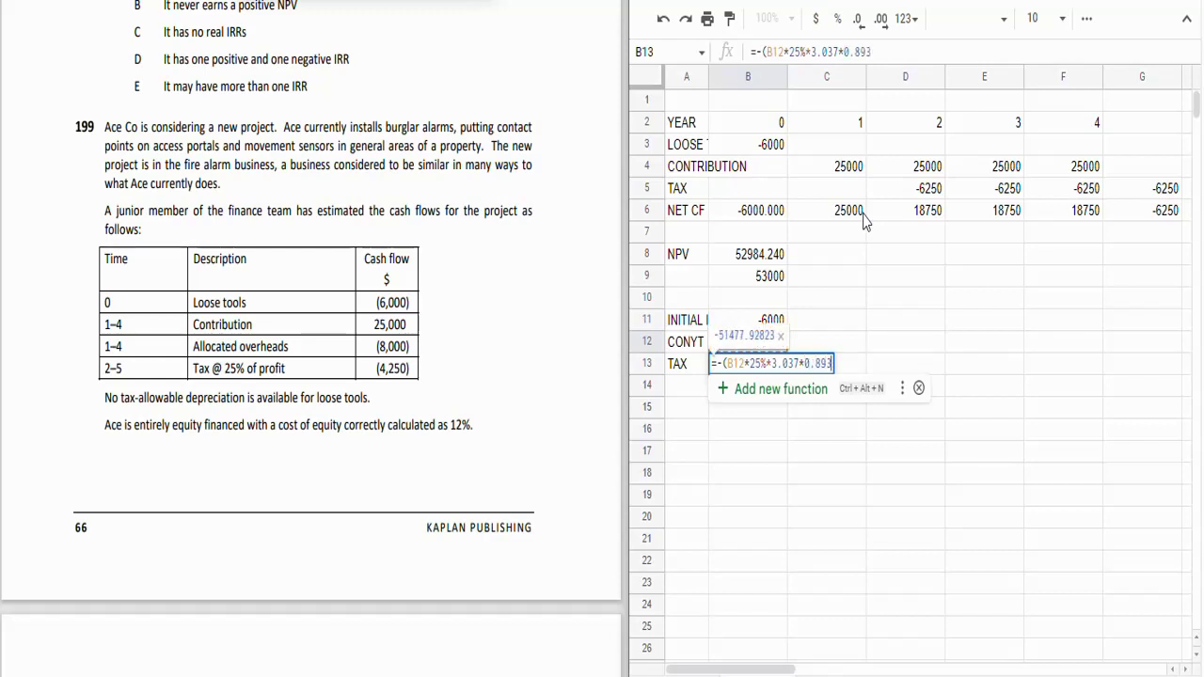
{"action": "type", "text": ")"}
{"action": "key", "text": "Return"}
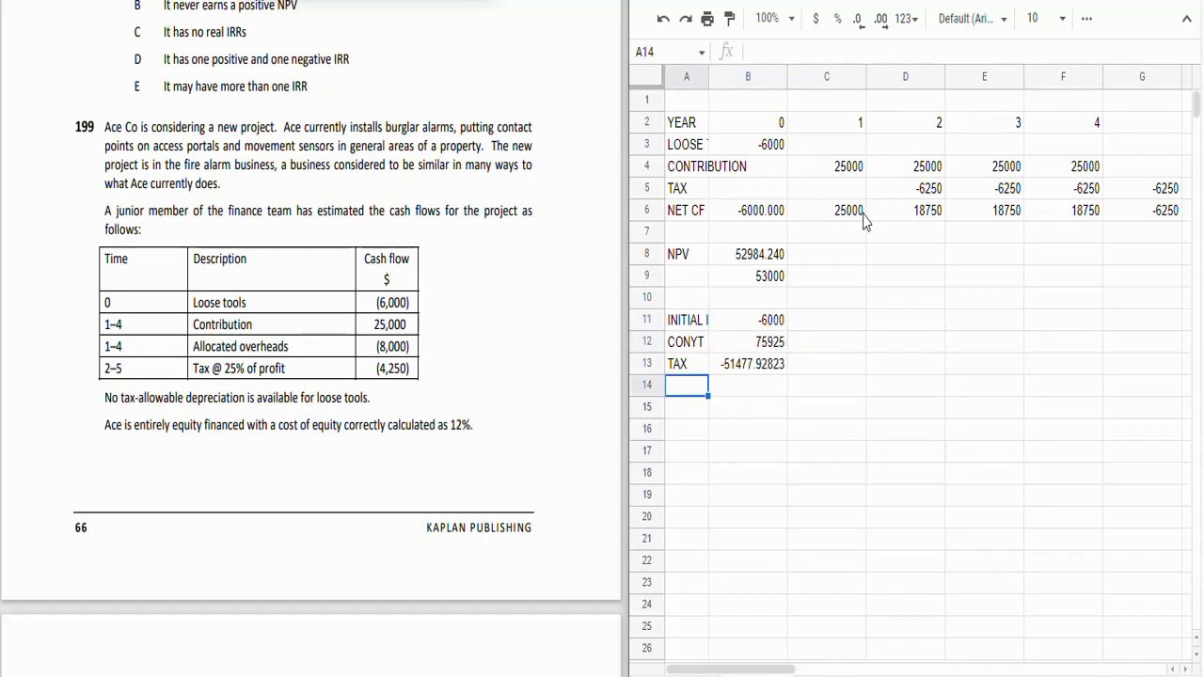
Step: Total the initial investment, contribution and tax present values in B14 by summing B11:B13
{"action": "key", "text": "Right"}
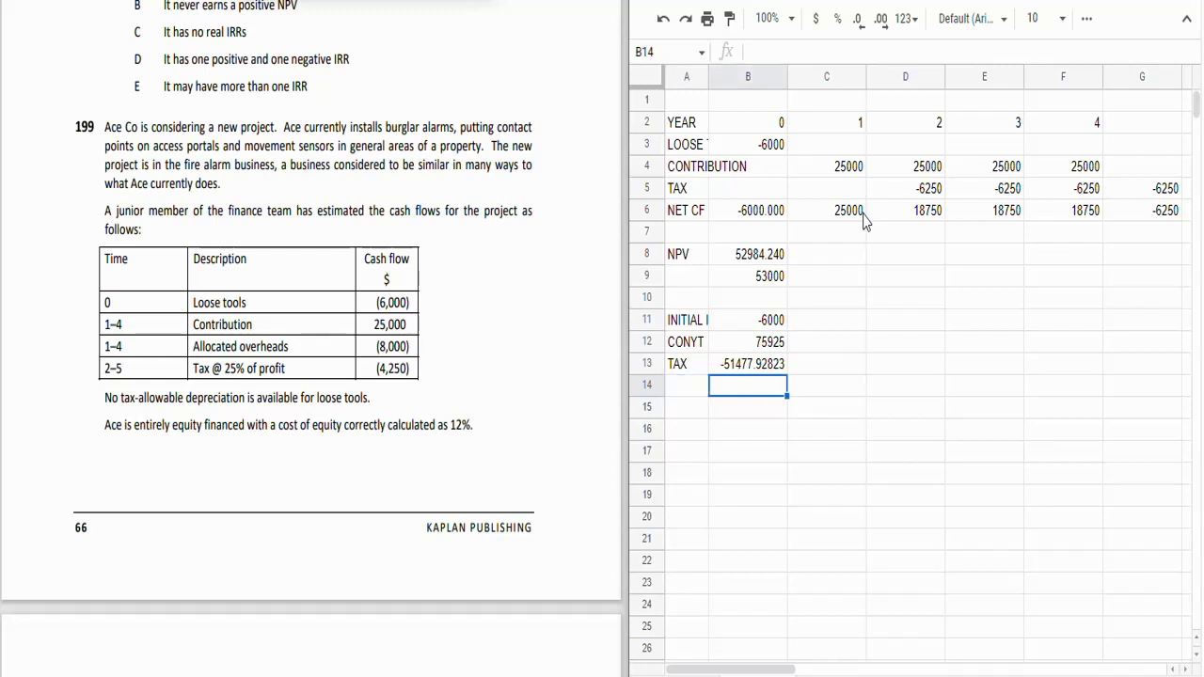
{"action": "type", "text": "=SUM("}
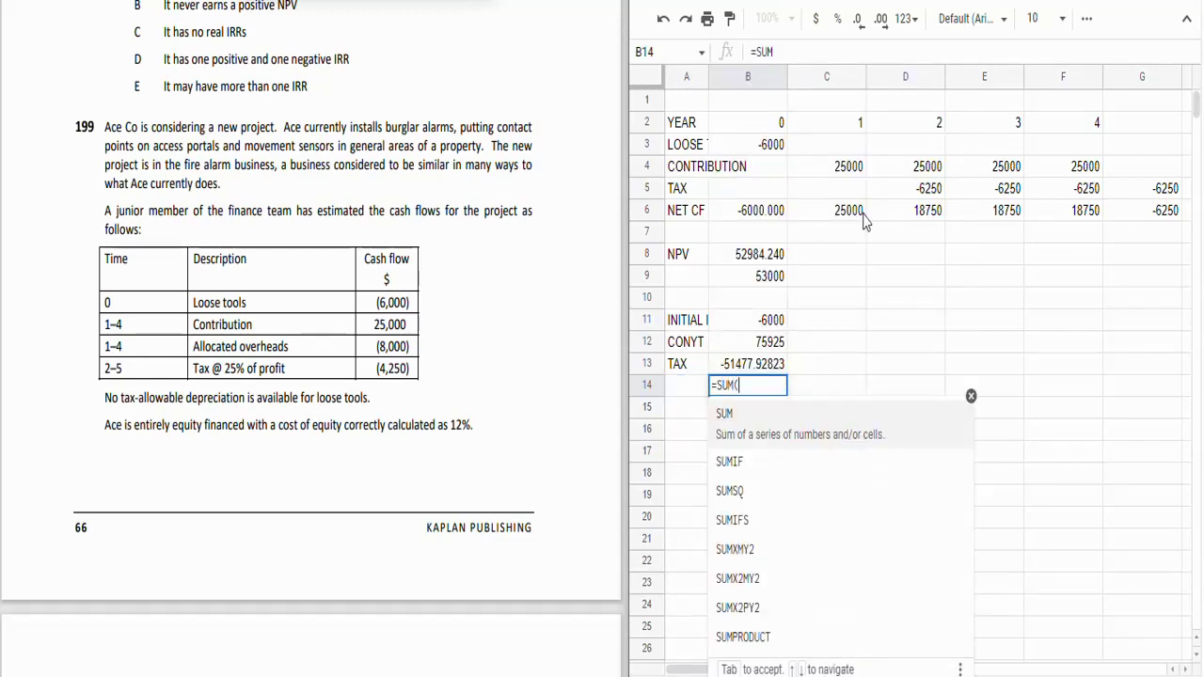
{"action": "key", "text": "Up"}
{"action": "key", "text": "Up"}
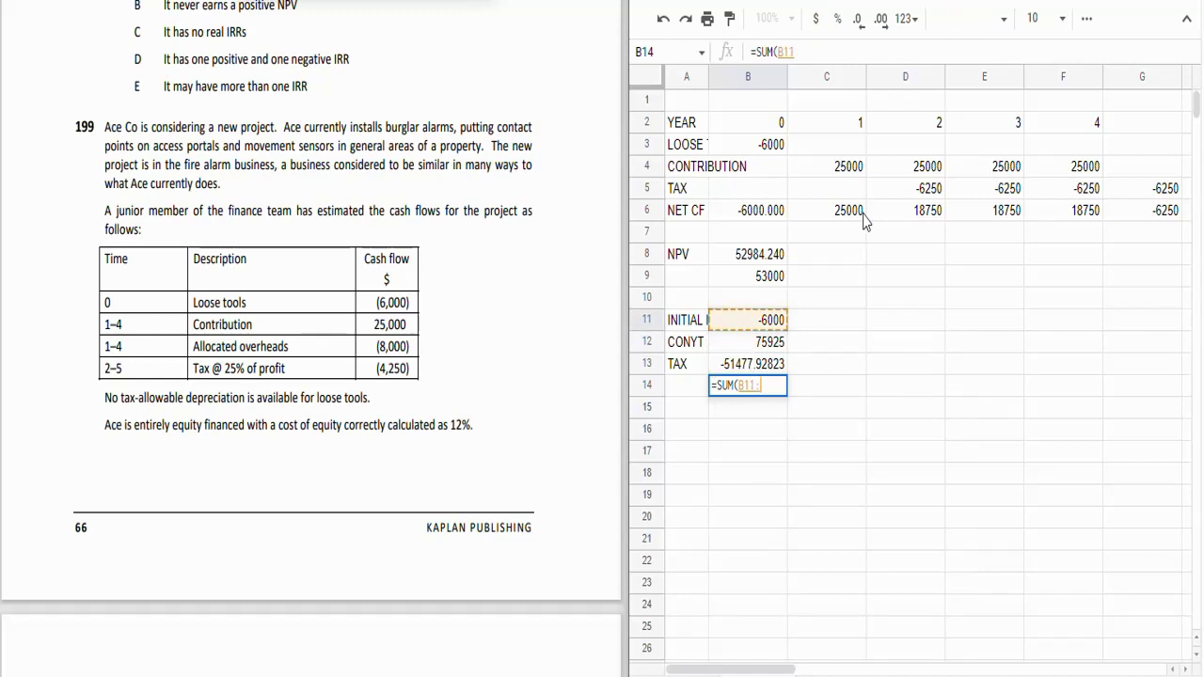
{"action": "type", "text": ":"}
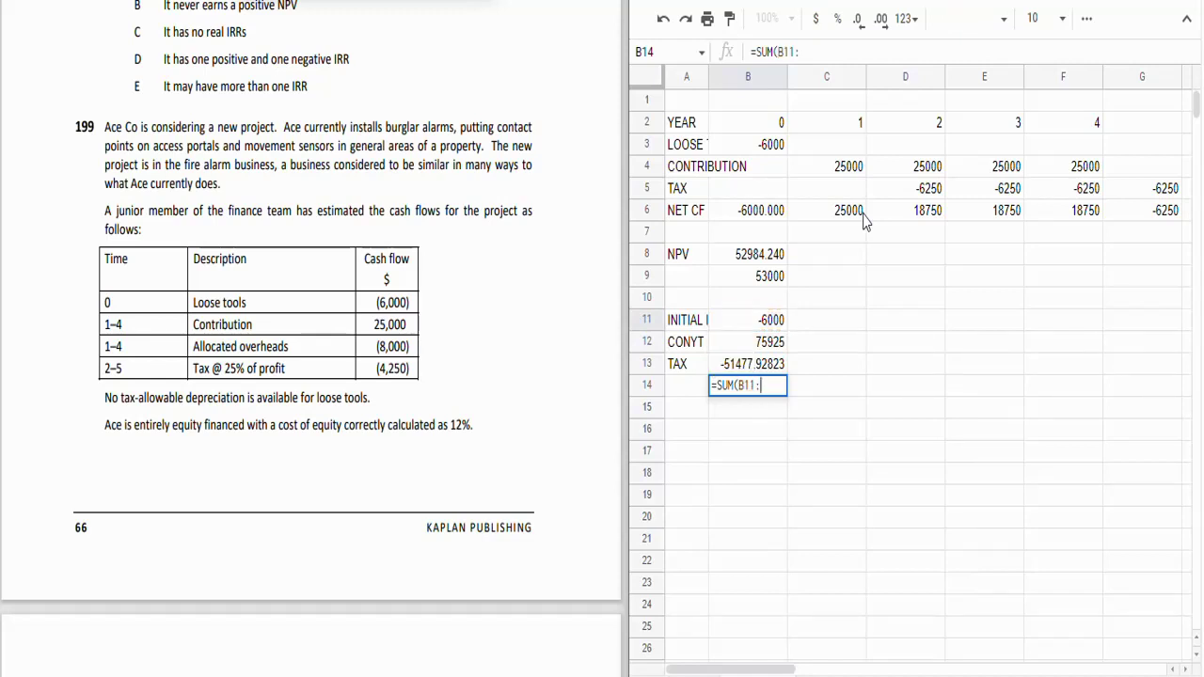
{"action": "type", "text": "B13"}
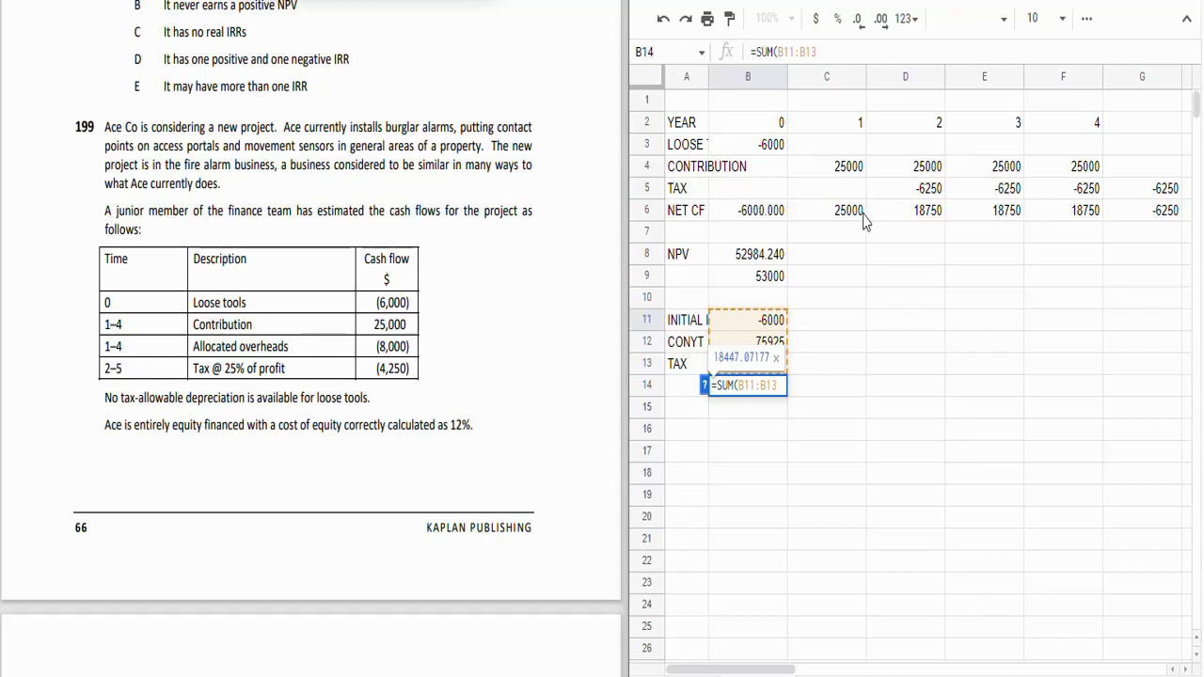
{"action": "key", "text": "Return"}
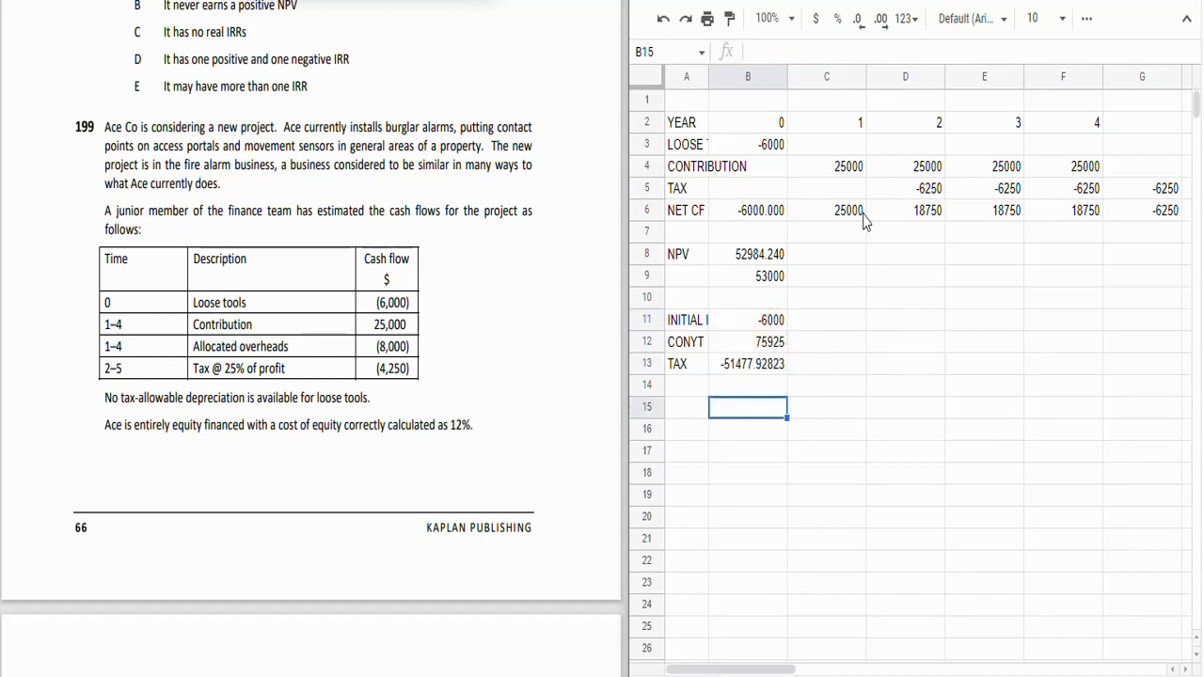
{"action": "key", "text": "Up"}
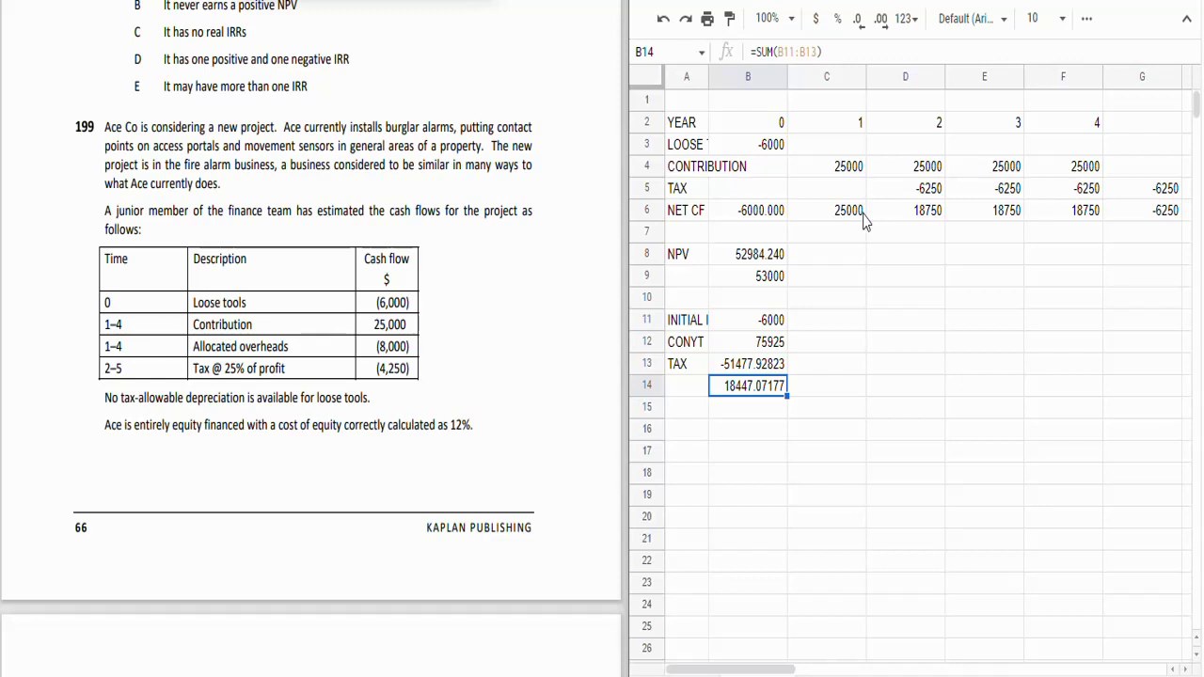
Step: Check the combined tax discount factor in B16 with =3.037*0.893 and clear the cell again
{"action": "key", "text": "Down"}
{"action": "key", "text": "Down"}
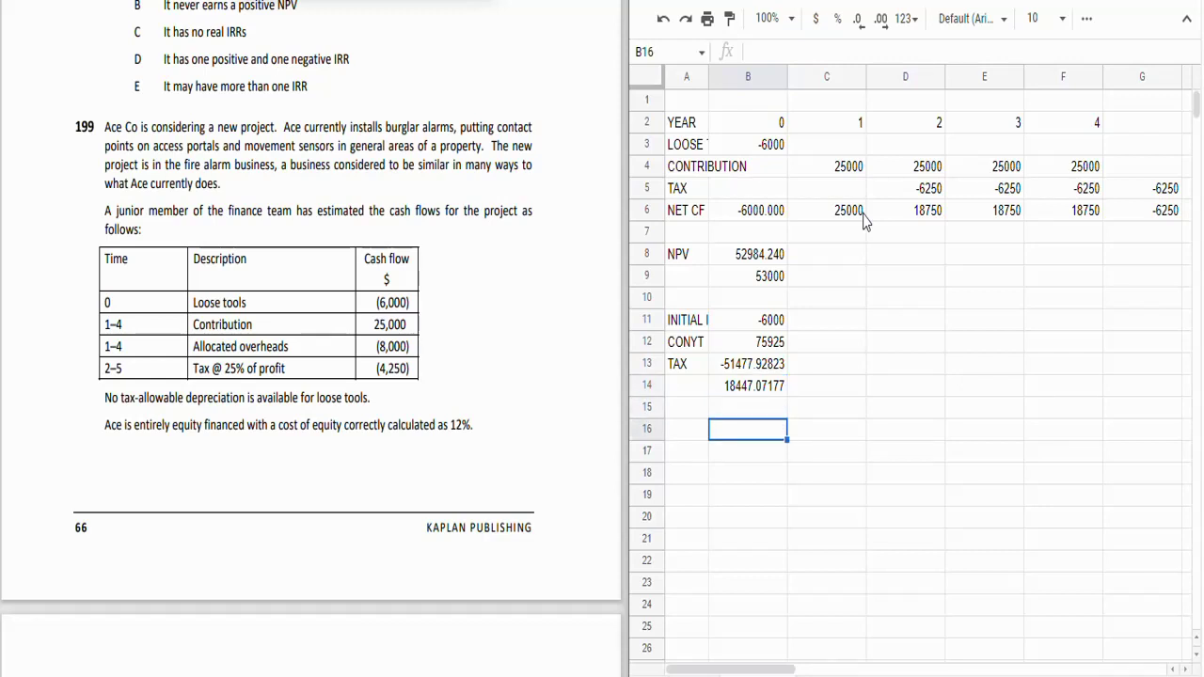
{"action": "type", "text": "=3.0"}
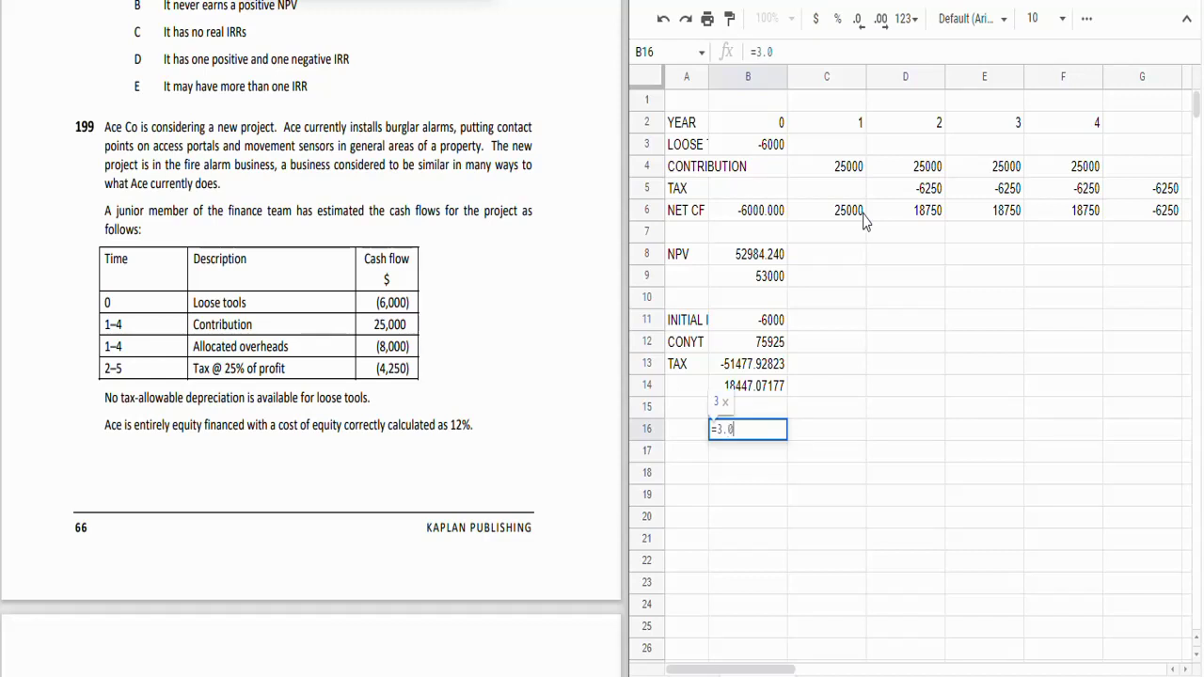
{"action": "type", "text": "37*0.893"}
{"action": "key", "text": "Return"}
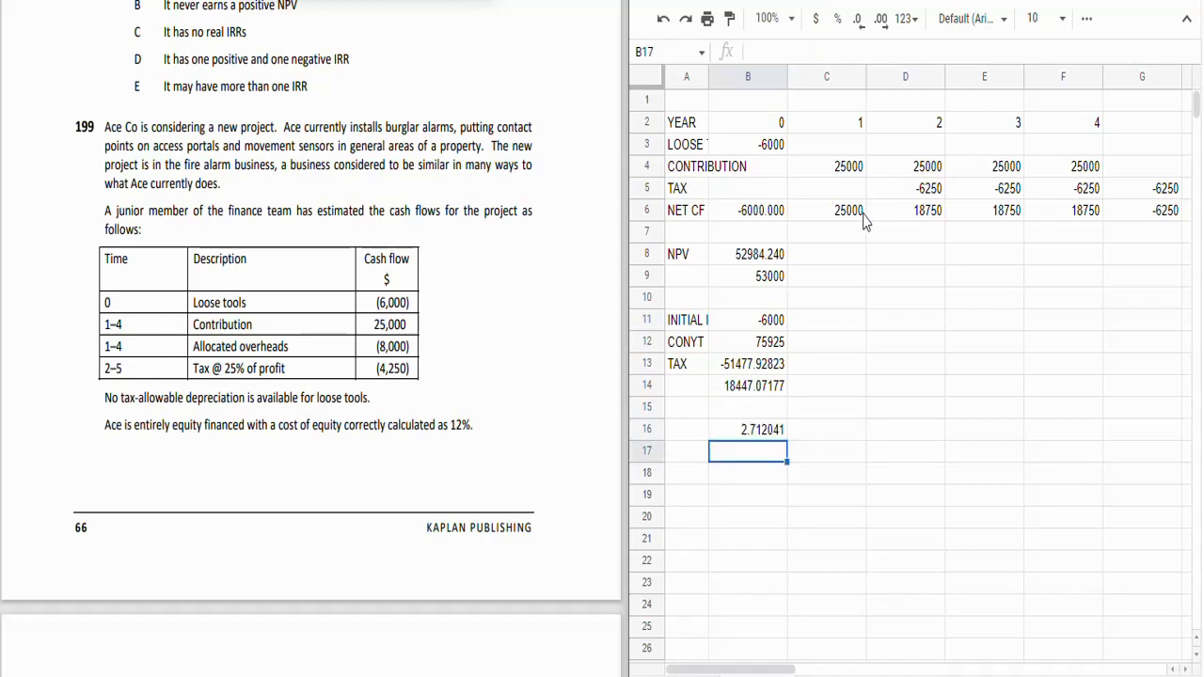
{"action": "key", "text": "Up"}
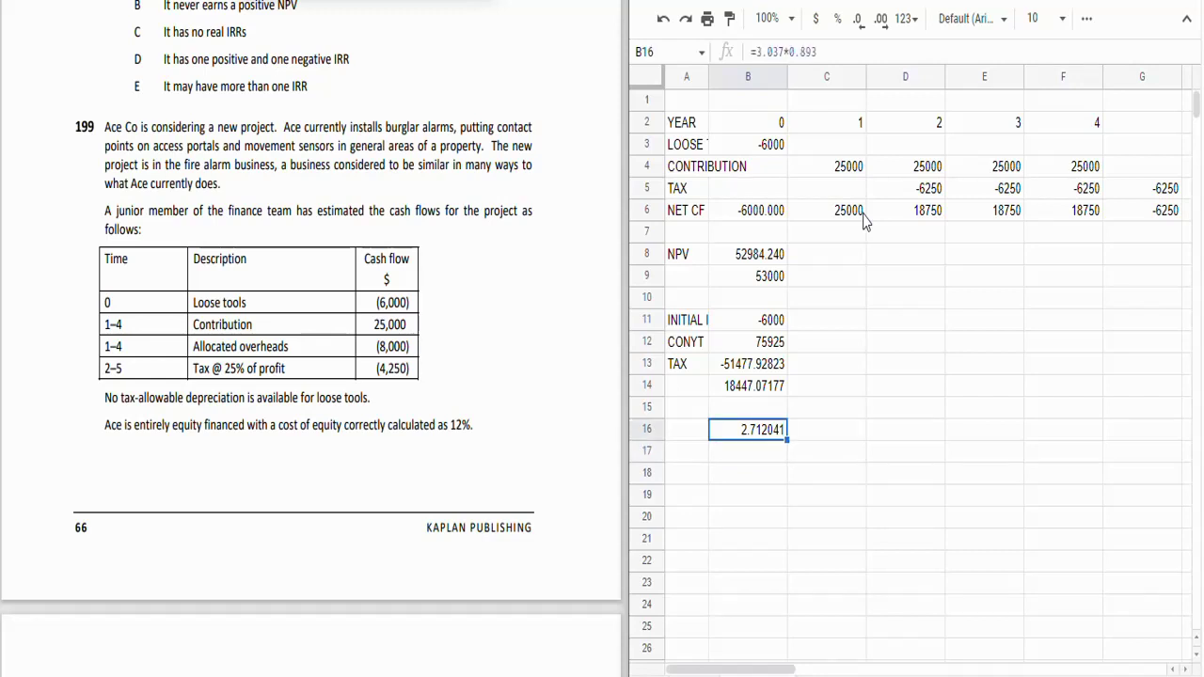
{"action": "key", "text": "Delete"}
Step: Review the tax present value formula in B13 without changing it
{"action": "key", "text": "Up"}
{"action": "key", "text": "Up"}
{"action": "key", "text": "Up"}
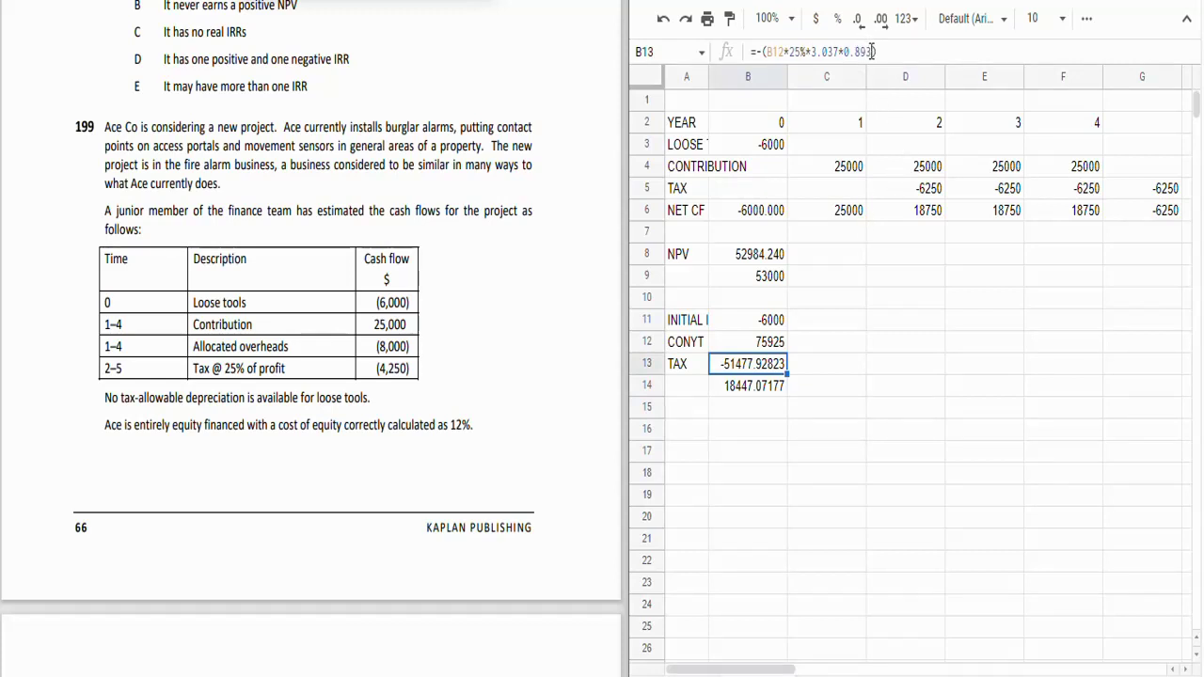
{"action": "left_click", "coordinate": [901, 48]}
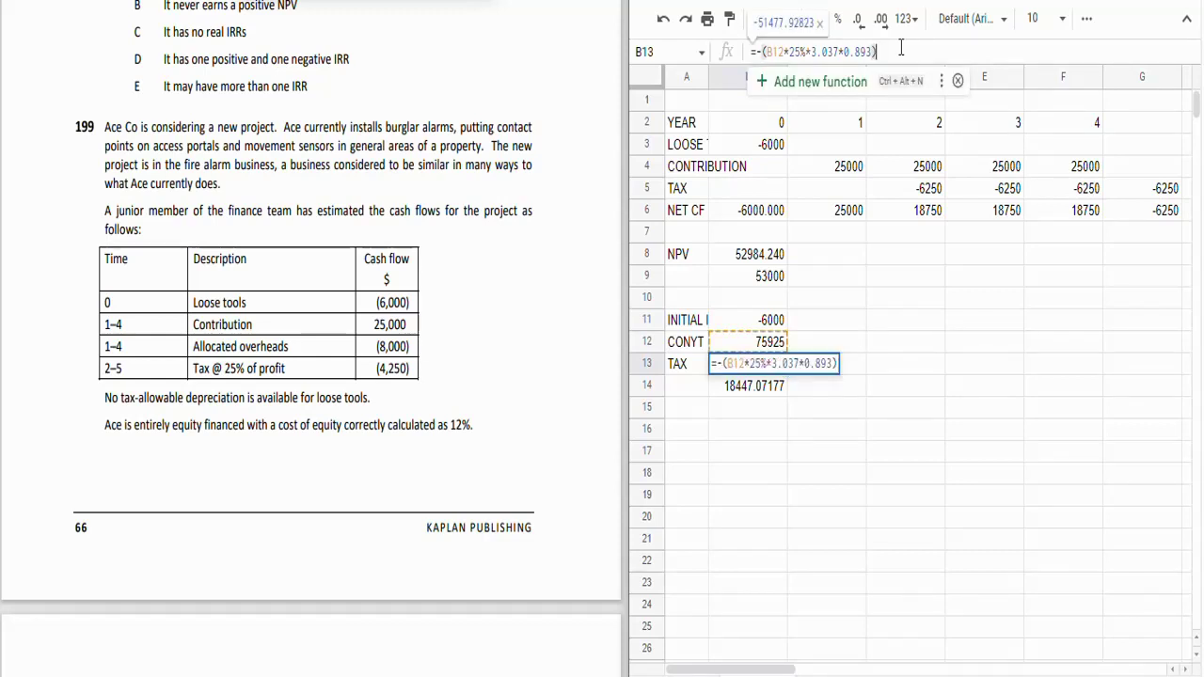
{"action": "key", "text": "Return"}
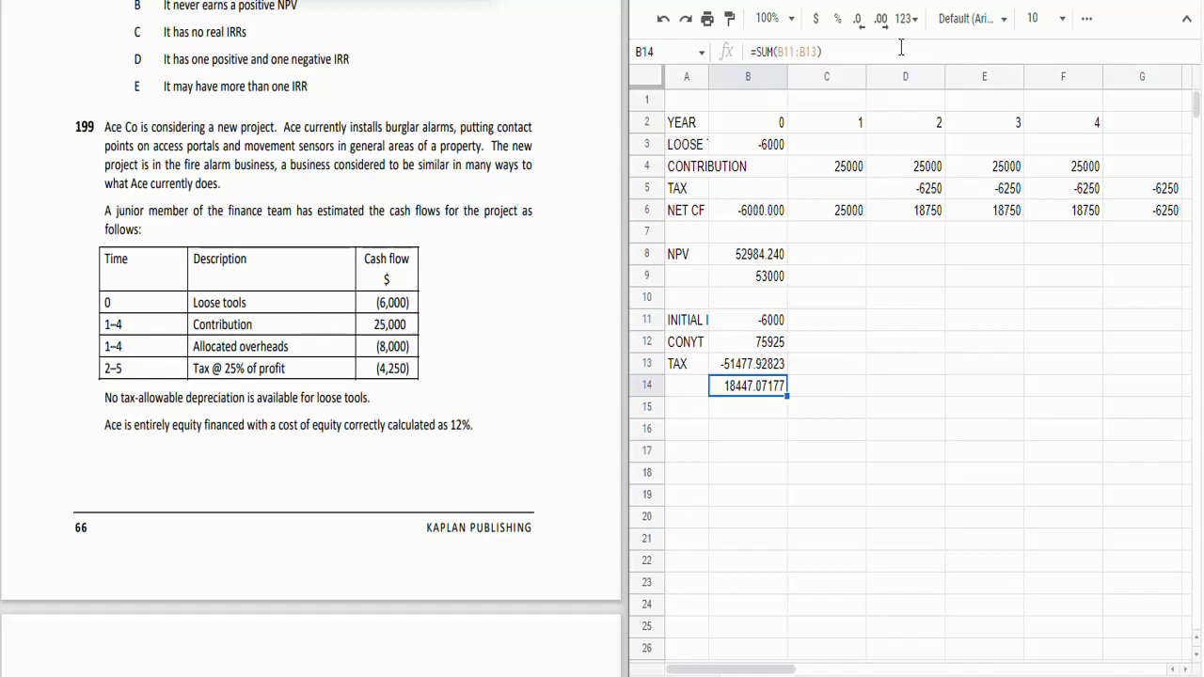
Step: Clear the total in B14 and the tax present value in B13
{"action": "key", "text": "Delete"}
{"action": "key", "text": "Up"}
{"action": "key", "text": "Delete"}
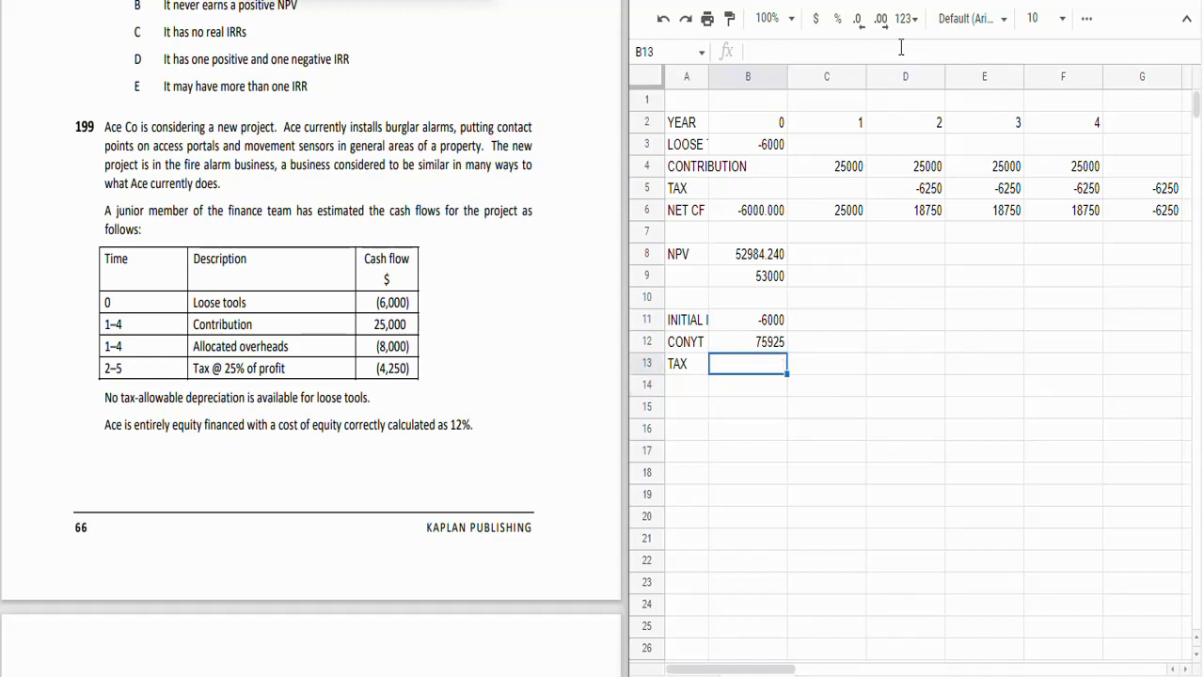
Step: Enter the tax present value in B13 as =-(C4*25%*3.037*0.893), based on the annual contribution instead of its present value
{"action": "key", "text": "Right"}
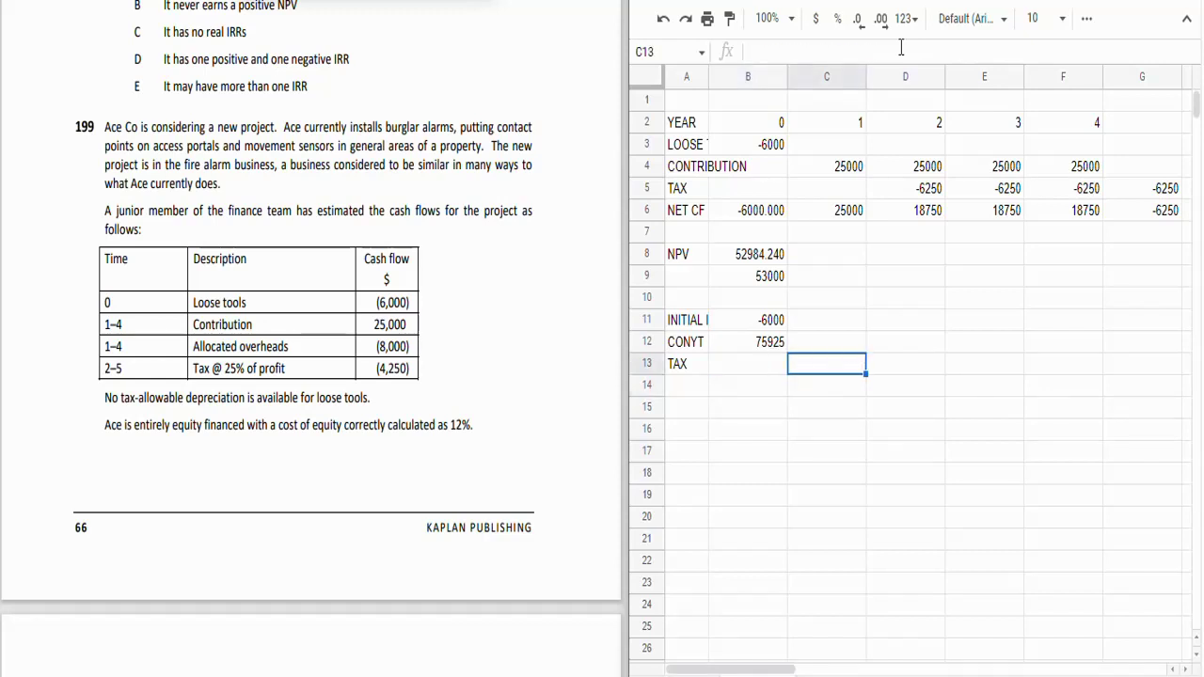
{"action": "key", "text": "Left"}
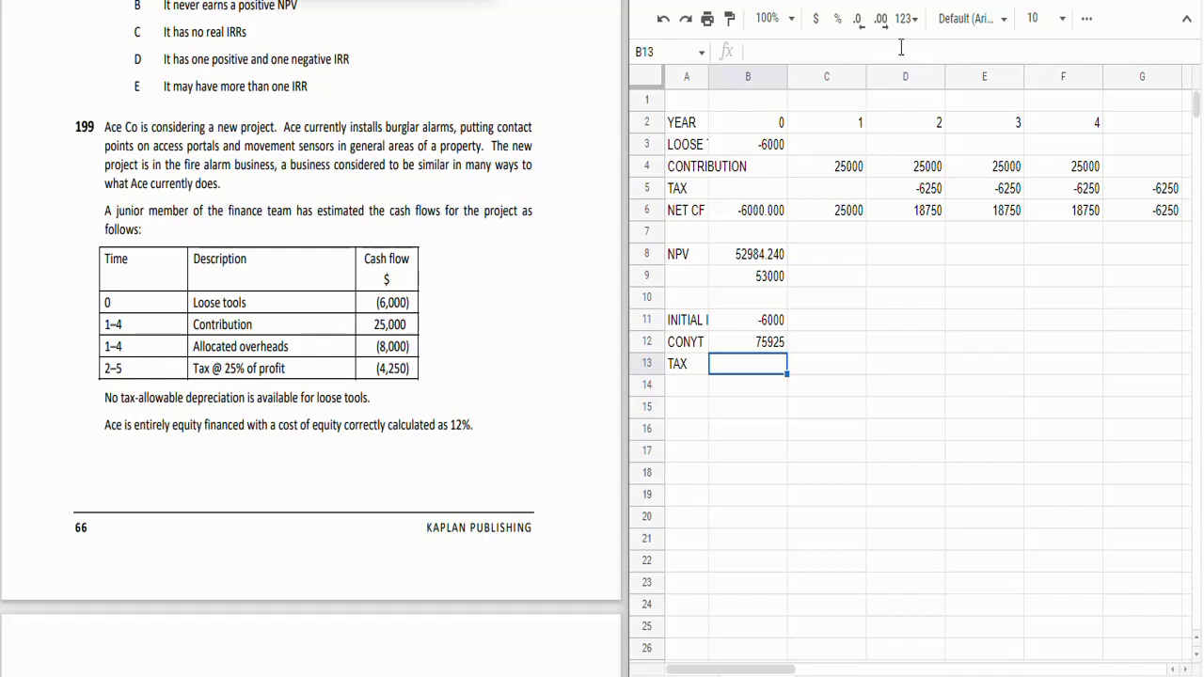
{"action": "key", "text": "ctrl+v"}
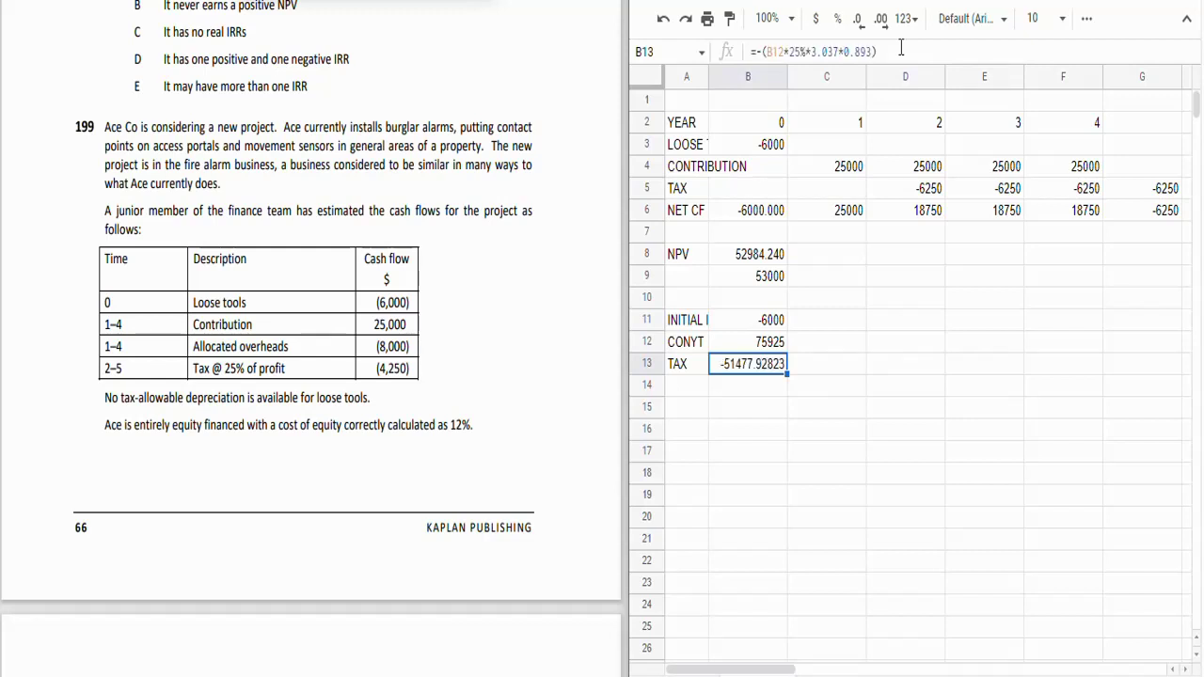
{"action": "left_click", "coordinate": [786, 50]}
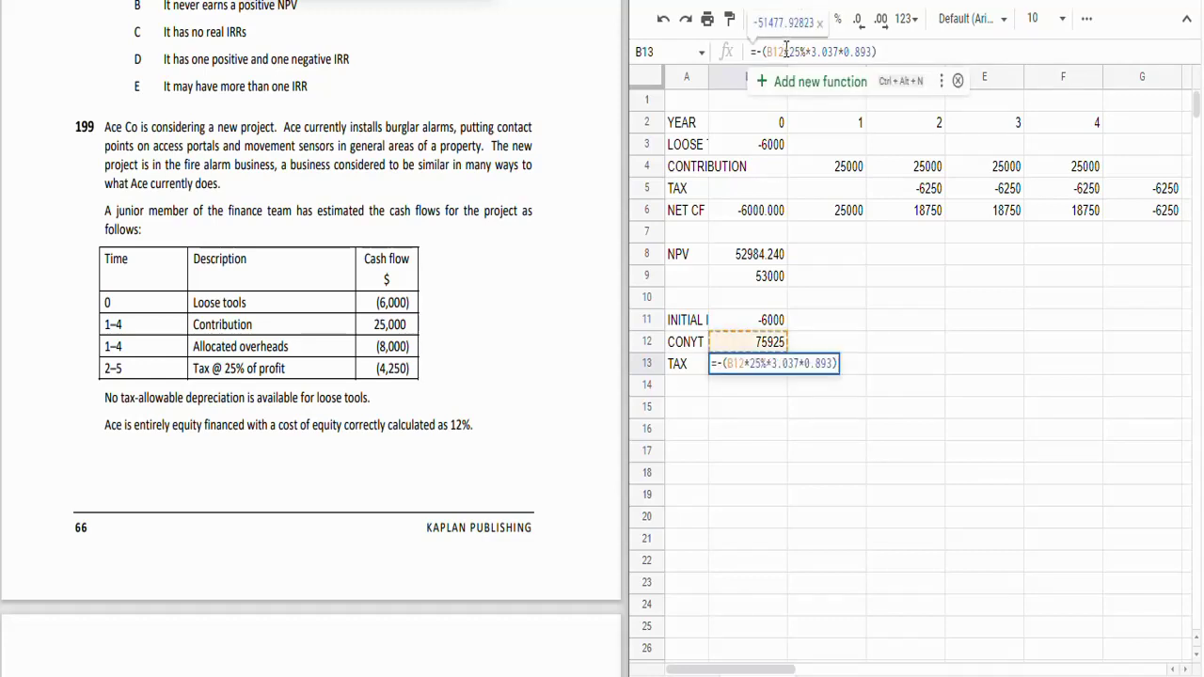
{"action": "key", "text": "BackSpace"}
{"action": "key", "text": "BackSpace"}
{"action": "key", "text": "BackSpace"}
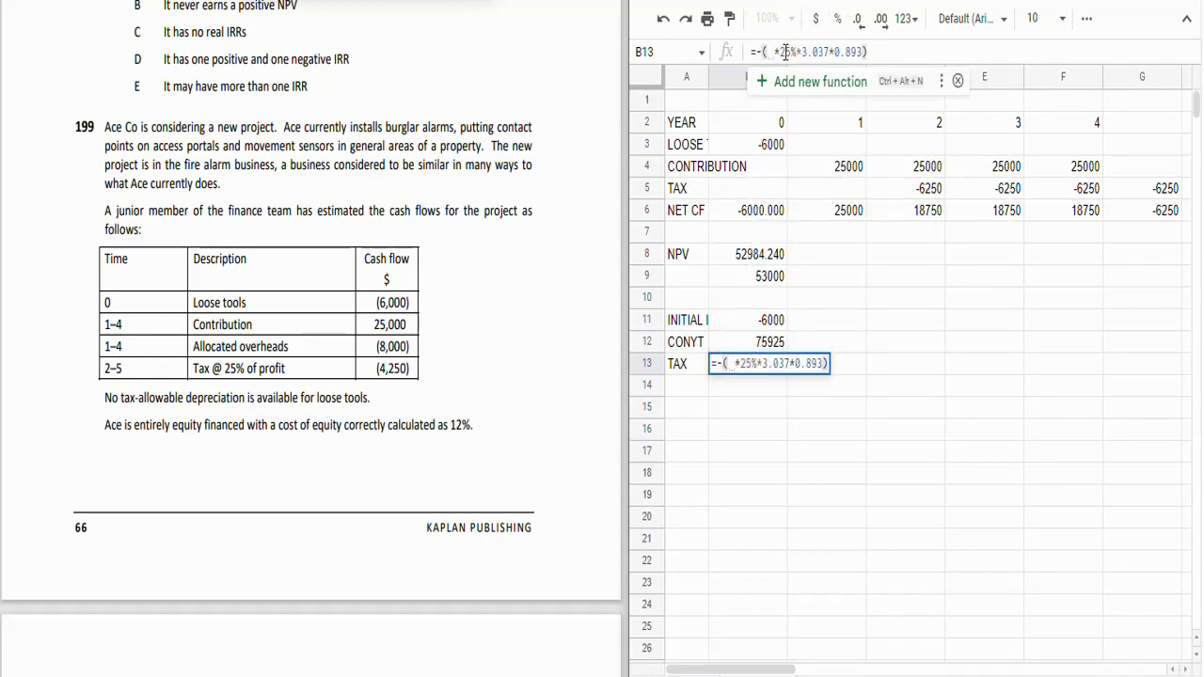
{"action": "left_click", "coordinate": [852, 170]}
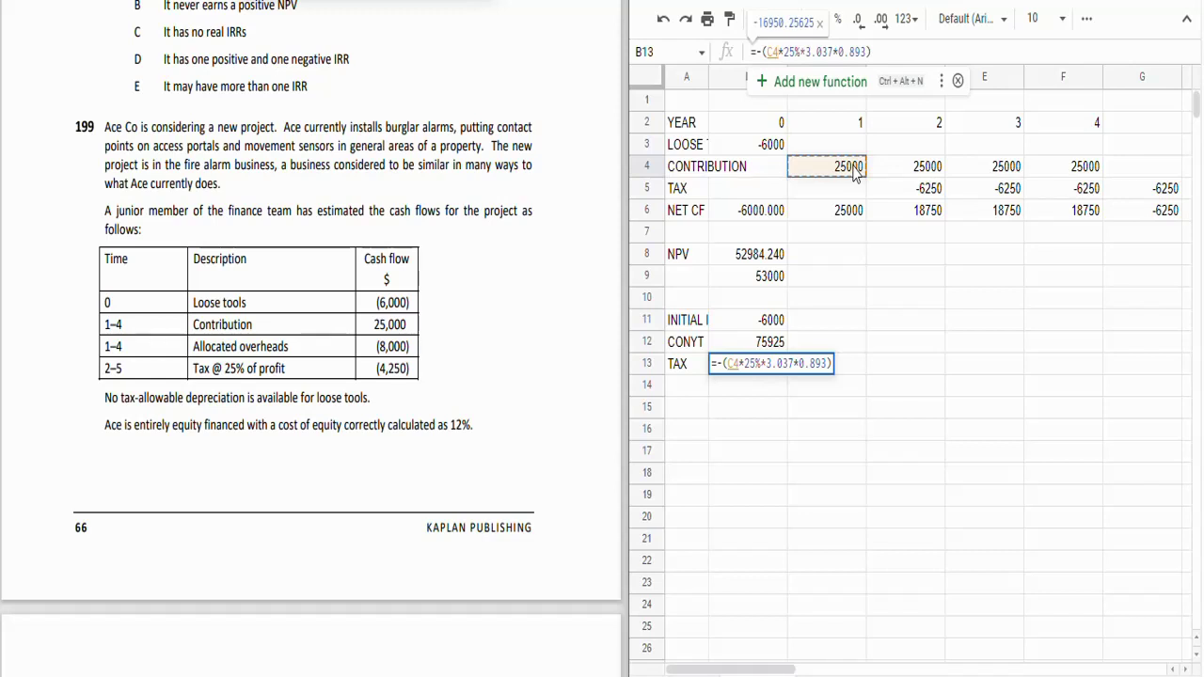
{"action": "key", "text": "Return"}
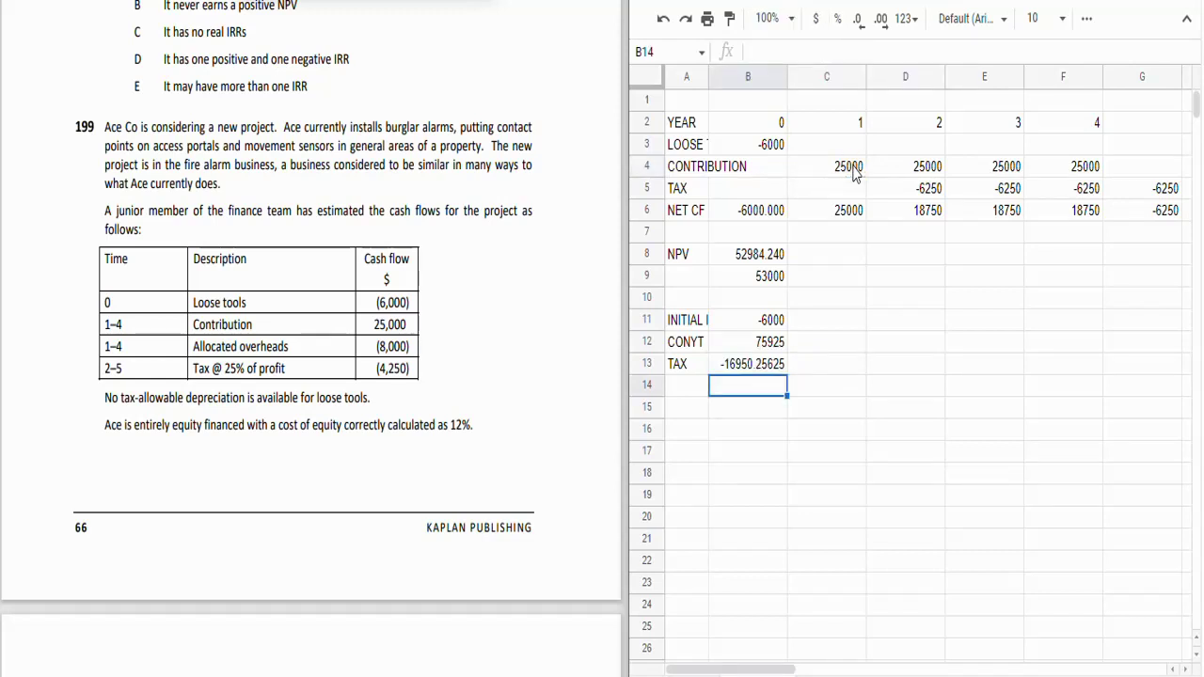
Step: Total the initial investment, contribution and tax present values in B14 with =SUM(B11:B13)
{"action": "type", "text": "=S"}
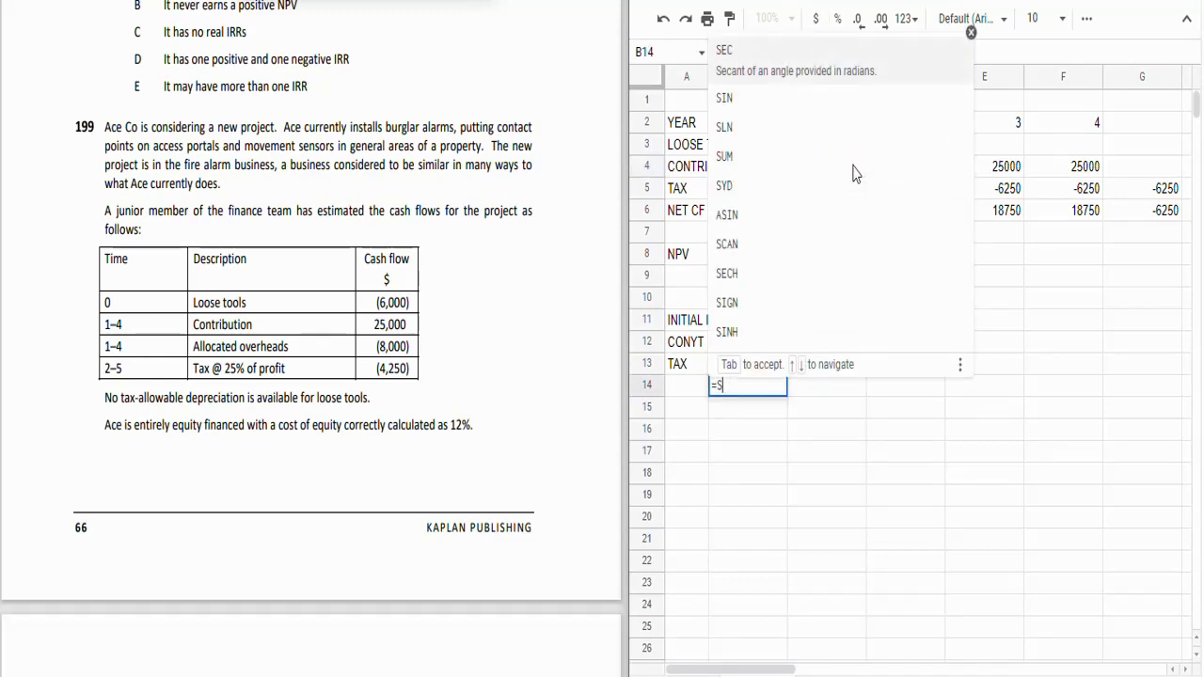
{"action": "type", "text": "UM("}
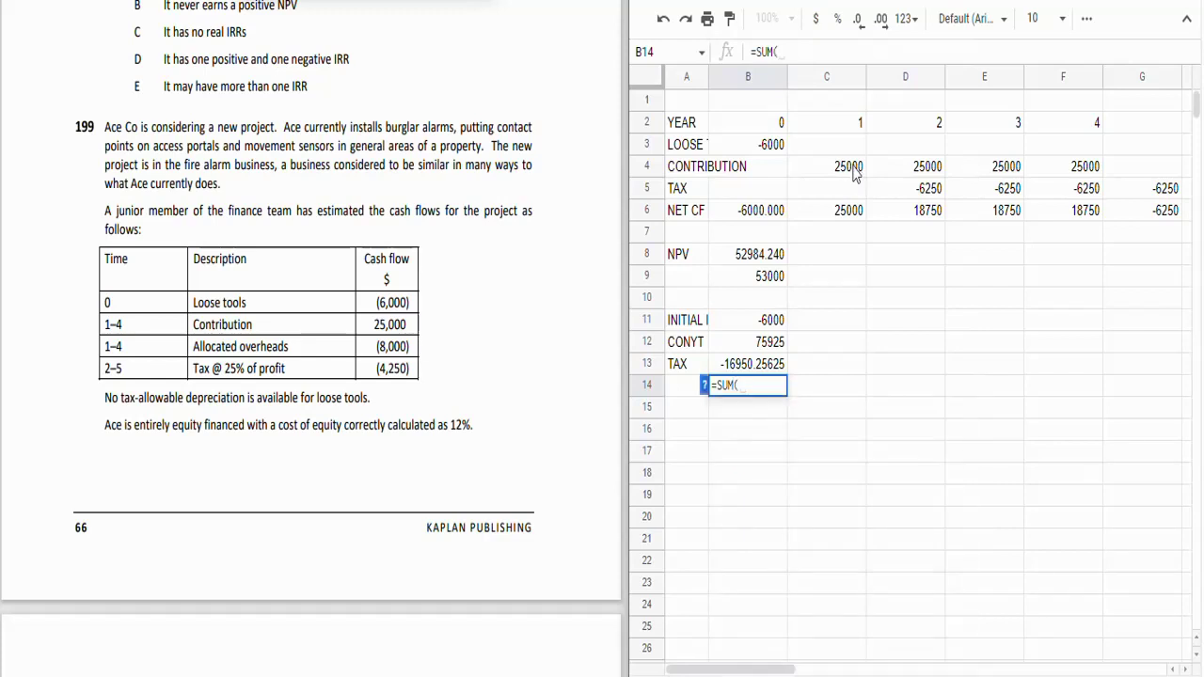
{"action": "key", "text": "Up"}
{"action": "key", "text": "Up"}
{"action": "key", "text": "Up"}
{"action": "type", "text": ":"}
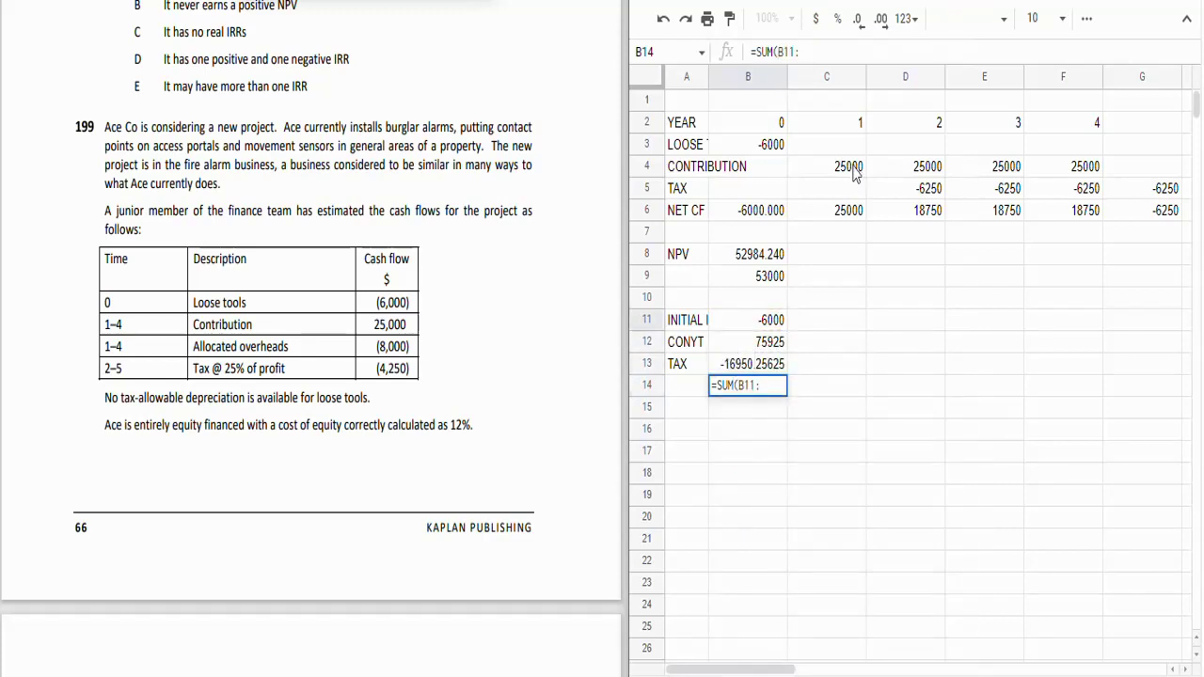
{"action": "key", "text": "Up"}
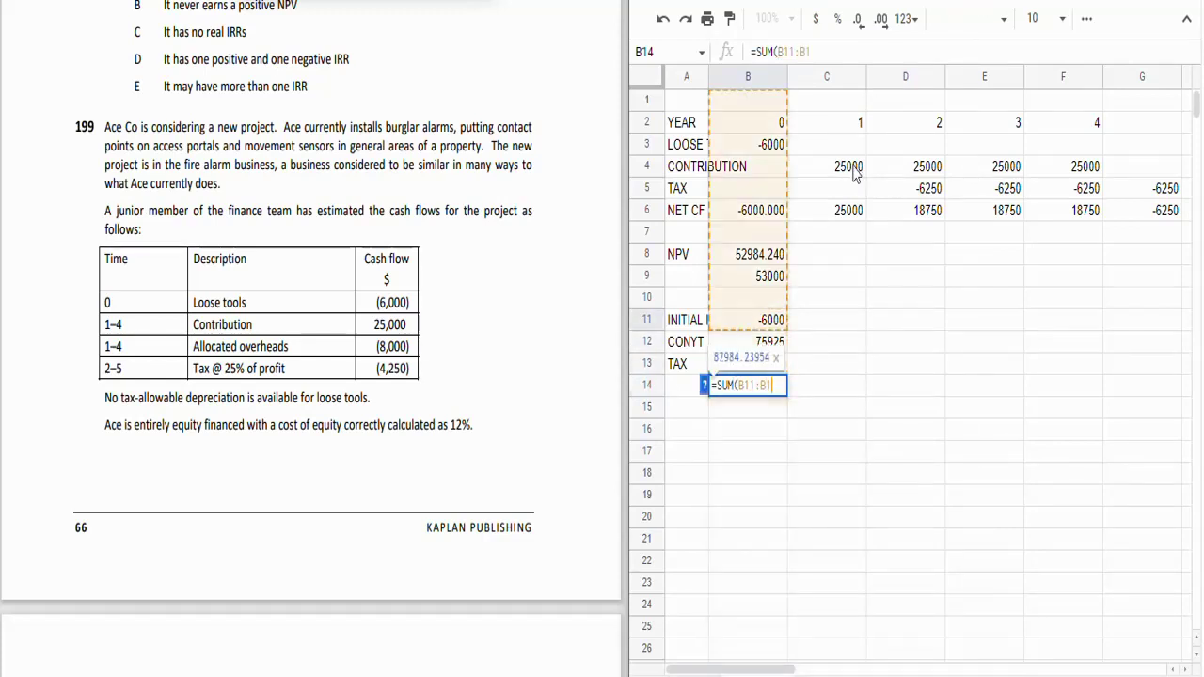
{"action": "type", "text": ")"}
{"action": "key", "text": "Return"}
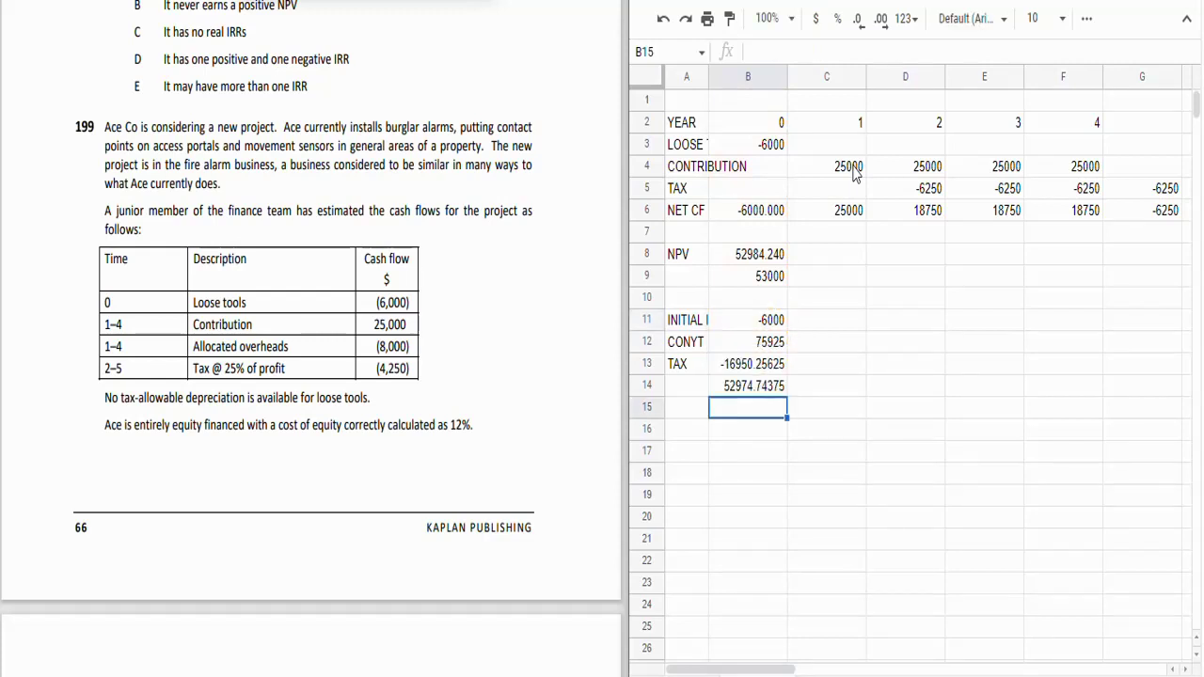
Step: Display the present value total in B14 without decimal places
{"action": "key", "text": "Up"}
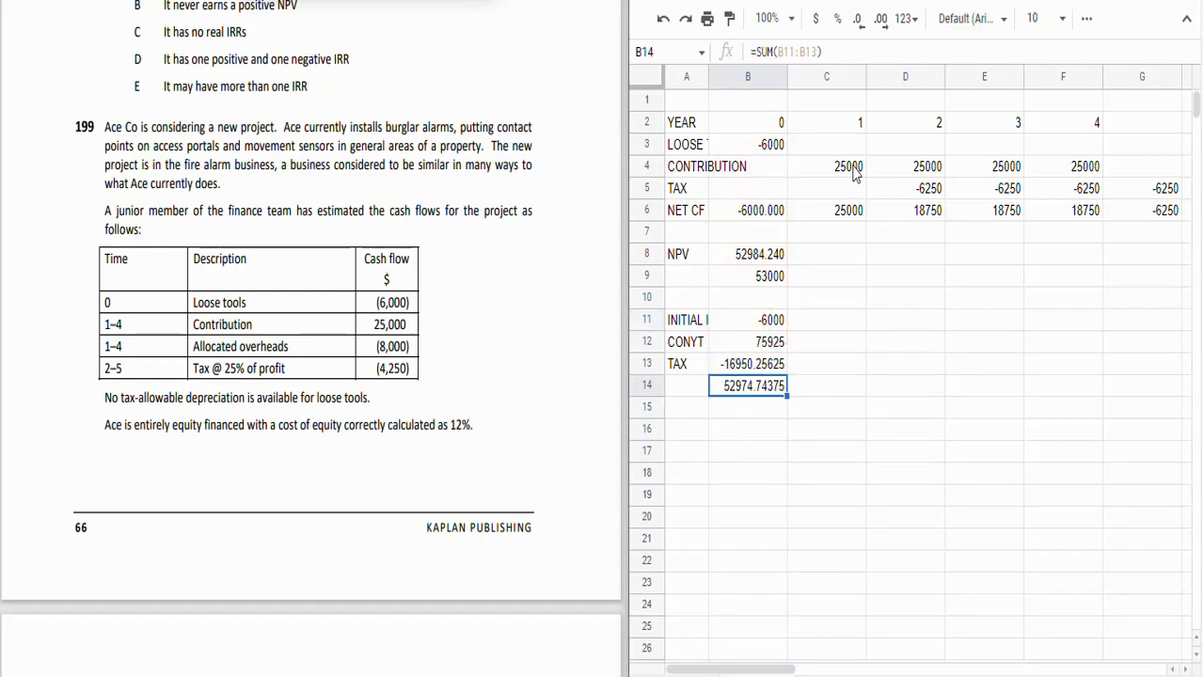
{"action": "left_click", "coordinate": [857, 20]}
{"action": "left_click", "coordinate": [857, 21]}
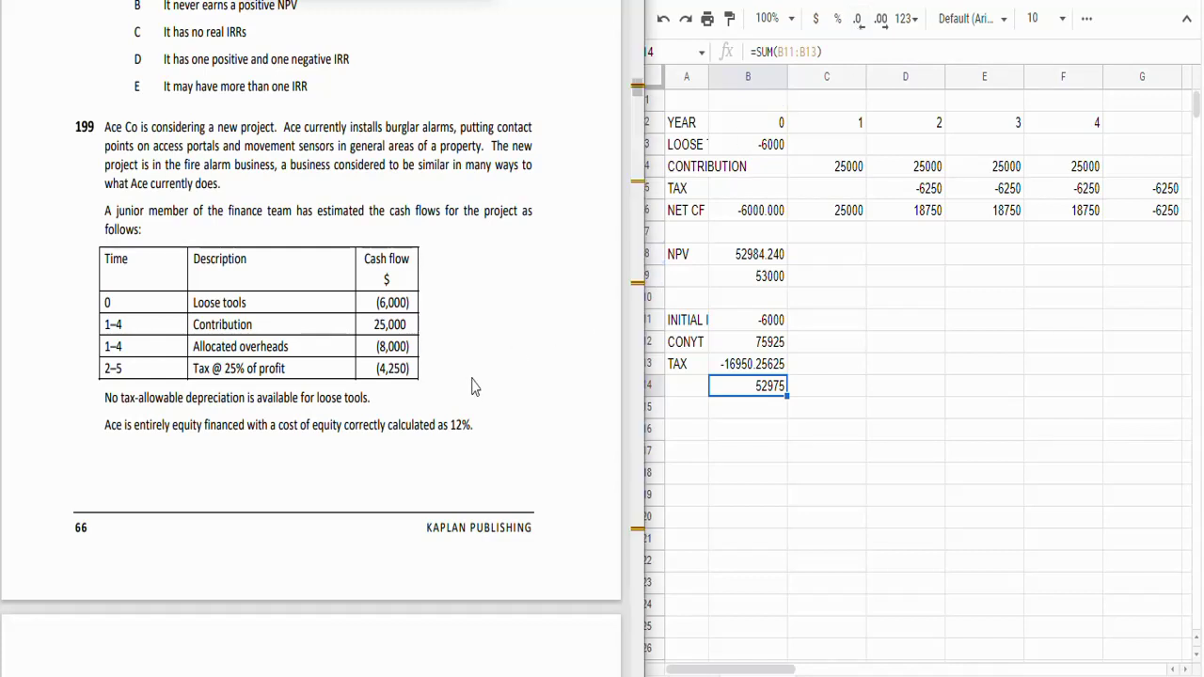
Step: Read parts (a) to (e) of question 199 and calculate the payback period in years in C15 with =6000/25000
{"action": "scroll", "coordinate": [474, 387], "scroll_direction": "down", "scroll_amount": 7}
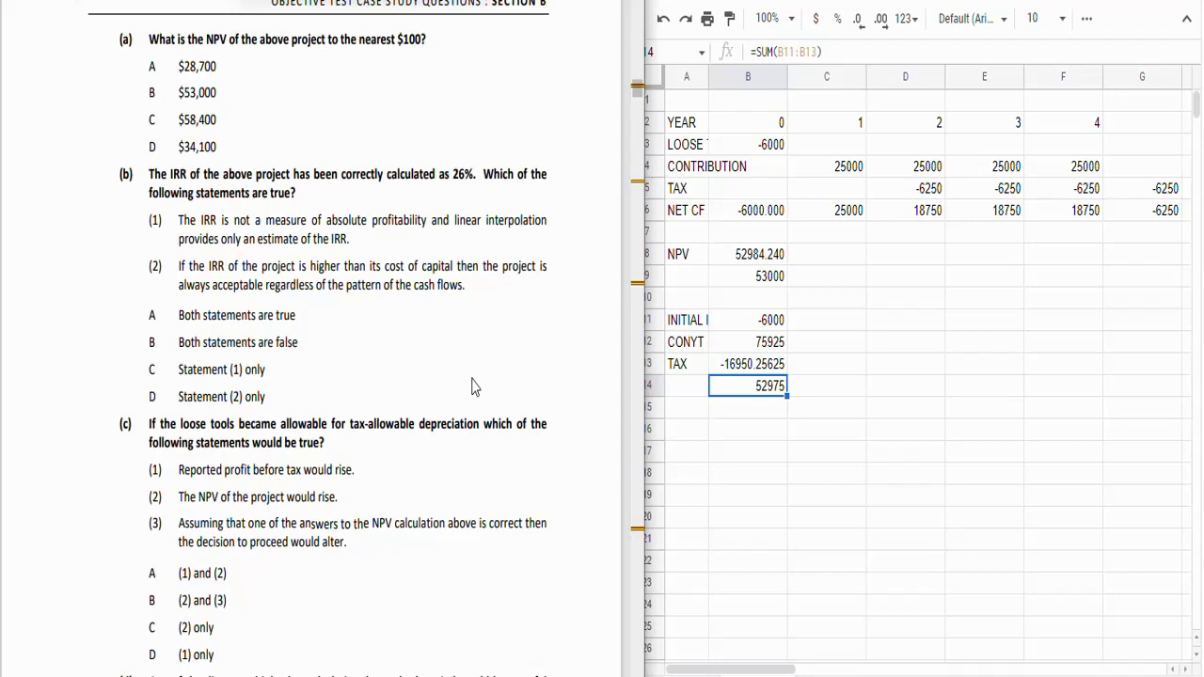
{"action": "scroll", "coordinate": [473, 386], "scroll_direction": "down", "scroll_amount": 5}
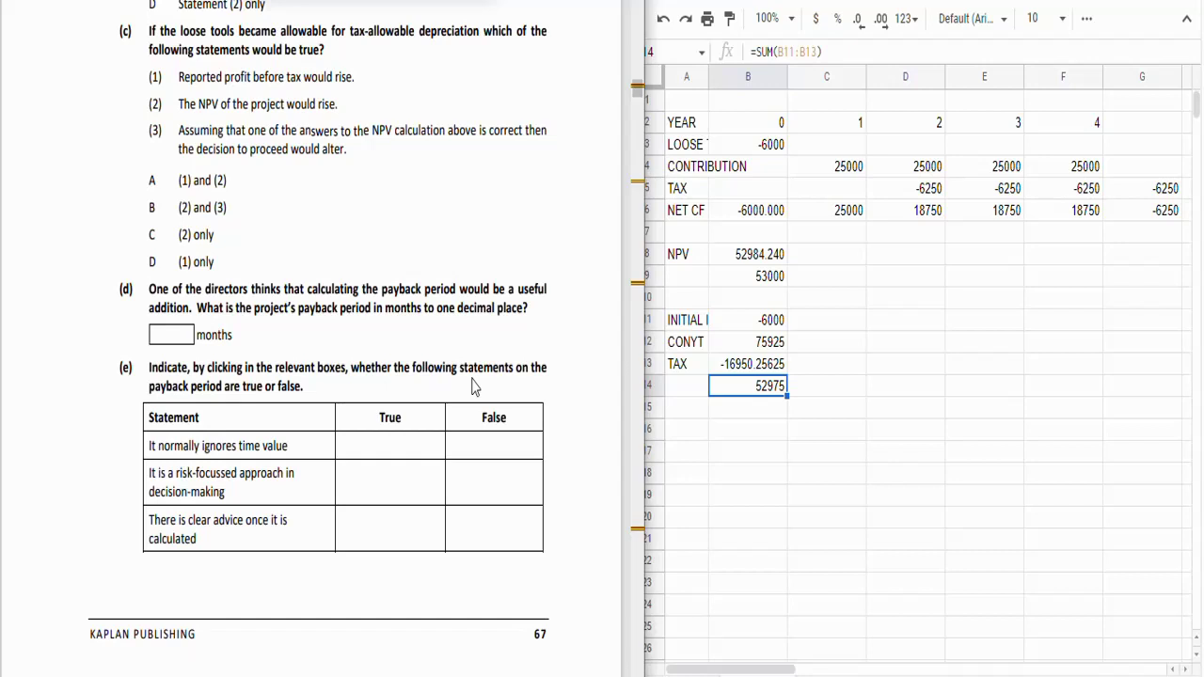
{"action": "scroll", "coordinate": [474, 388], "scroll_direction": "down", "scroll_amount": 1}
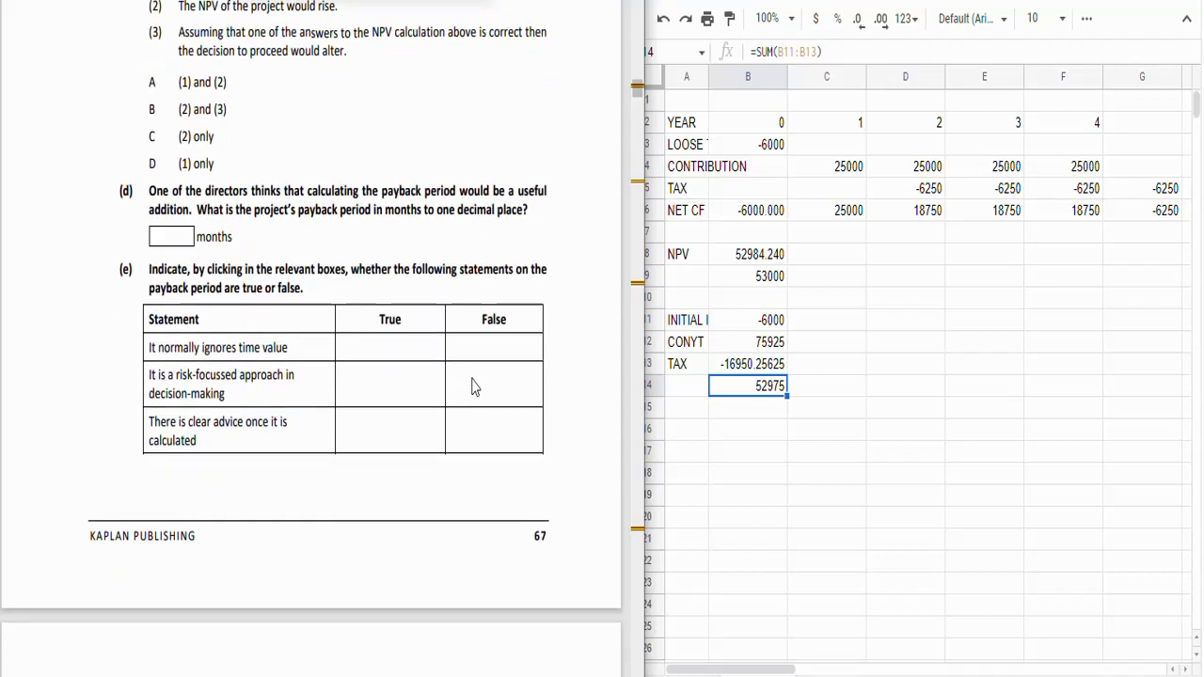
{"action": "scroll", "coordinate": [473, 388], "scroll_direction": "down", "scroll_amount": 5}
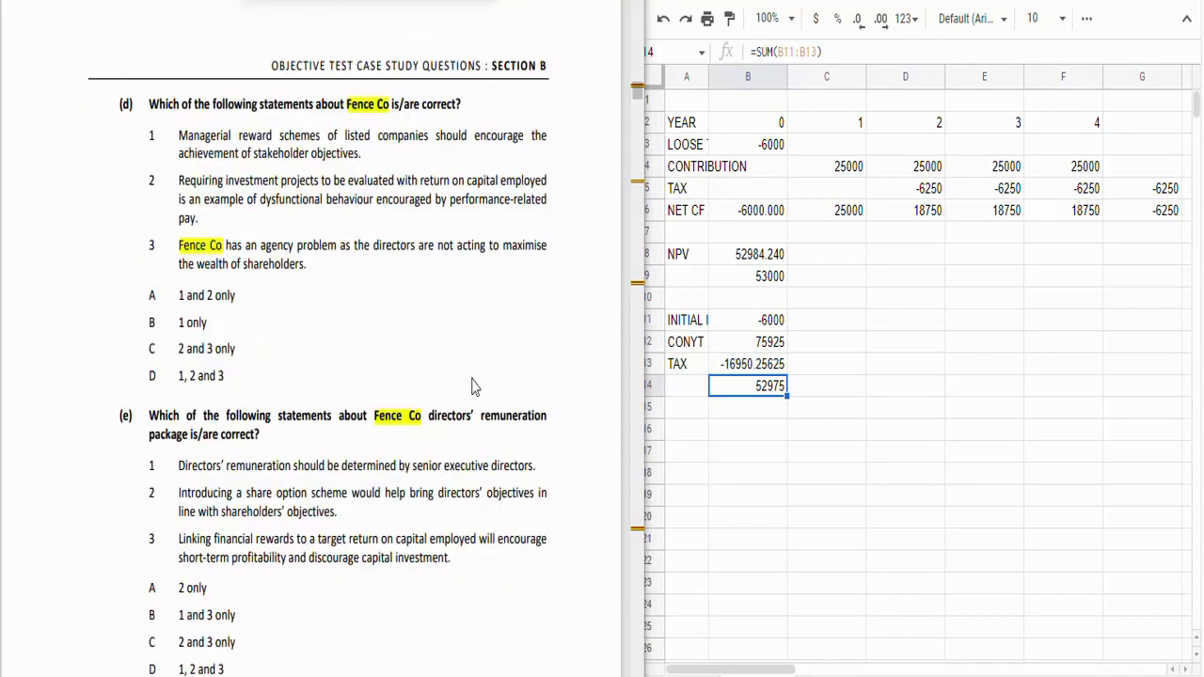
{"action": "key", "text": "Down"}
{"action": "key", "text": "Right"}
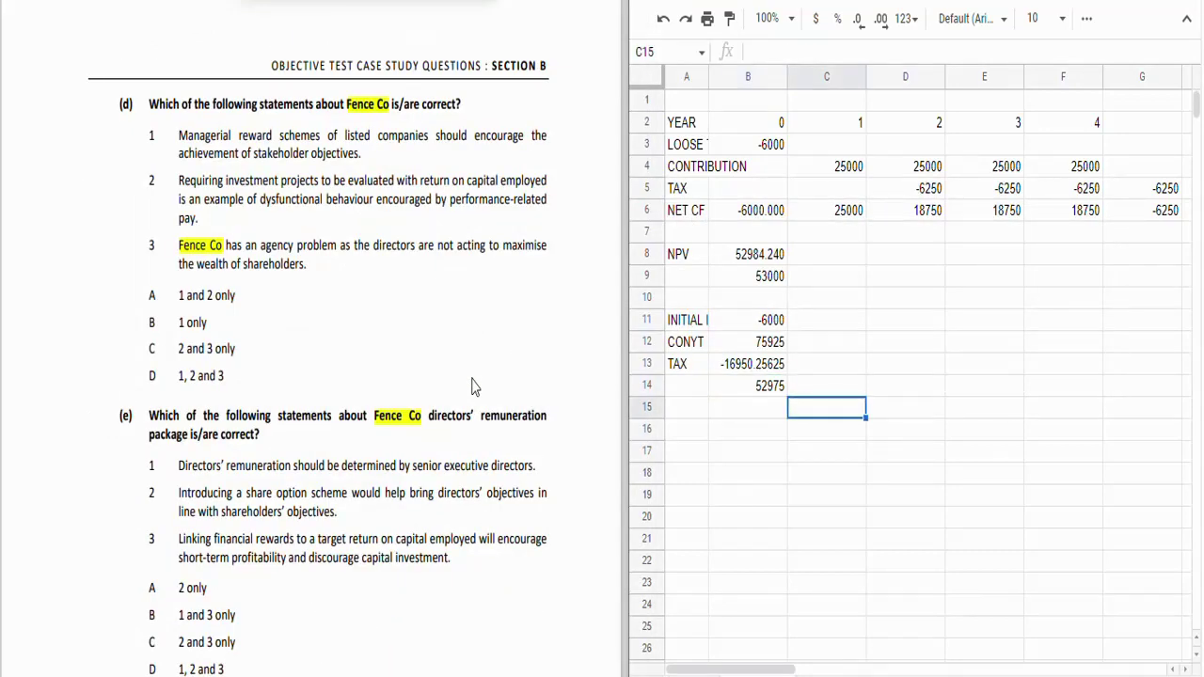
{"action": "type", "text": "=60"}
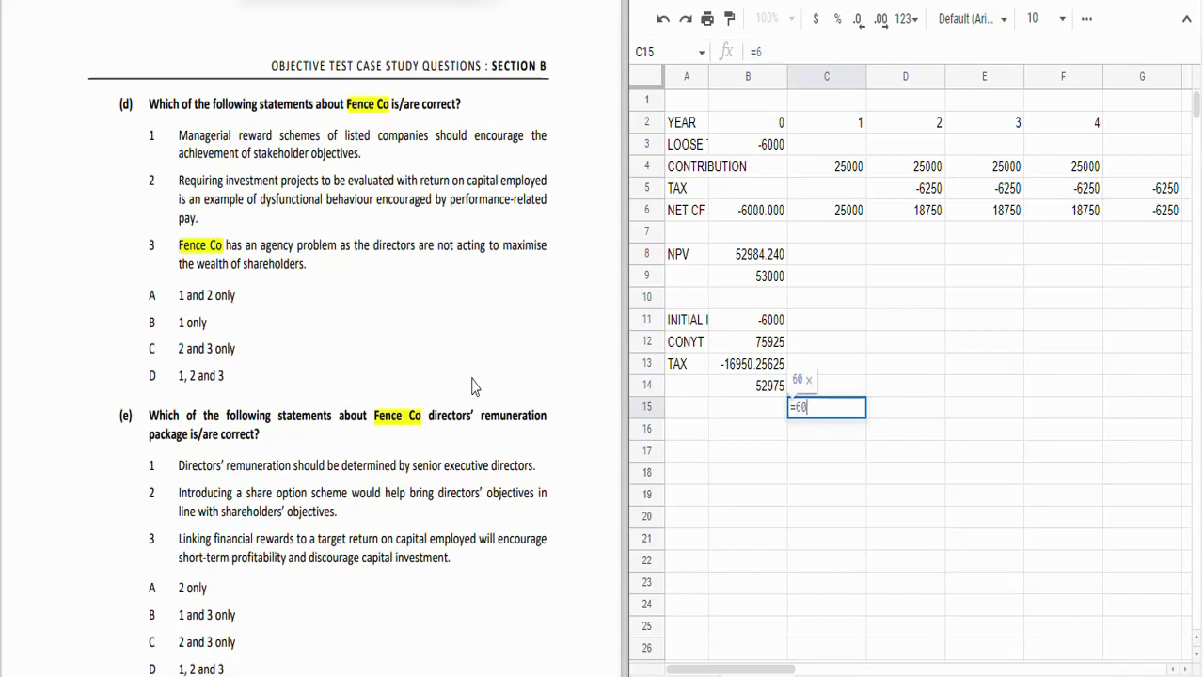
{"action": "type", "text": "00/25000"}
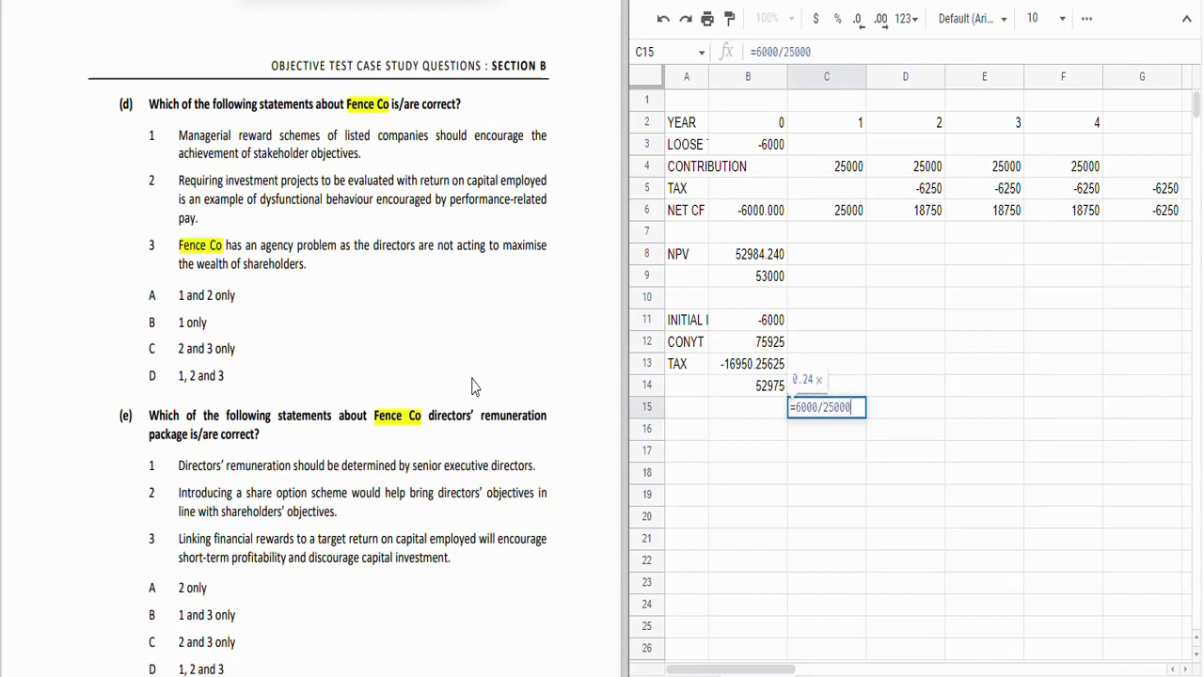
{"action": "key", "text": "Return"}
{"action": "key", "text": "Up"}
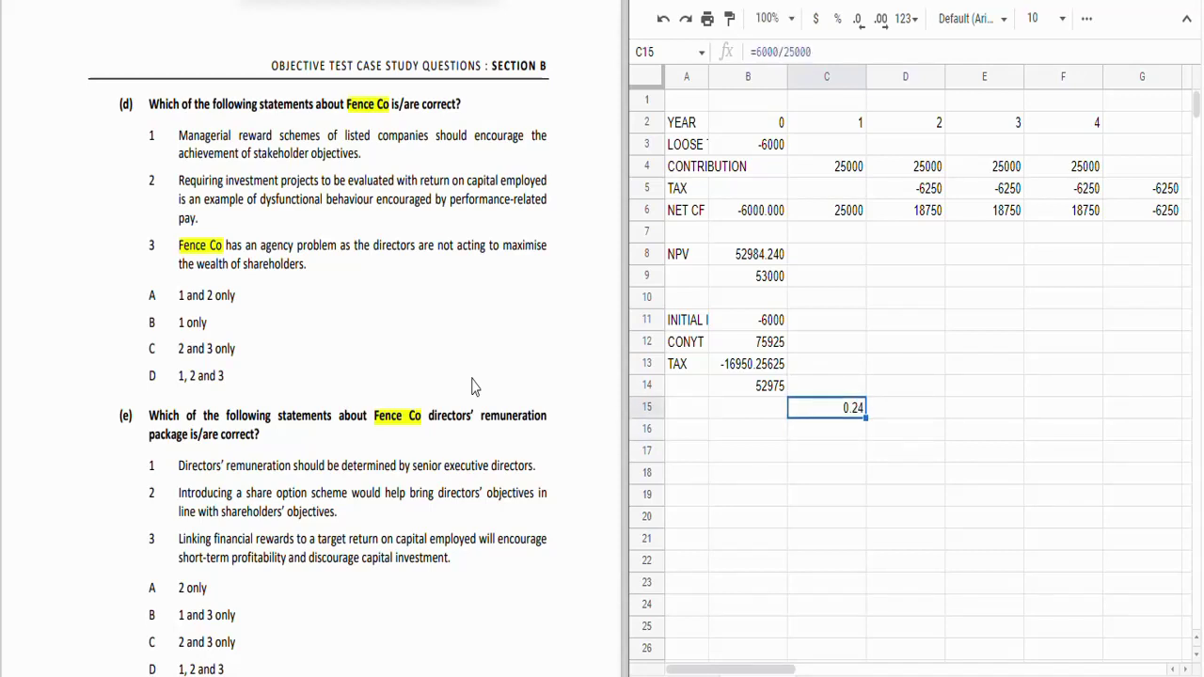
Step: Convert the payback period to months in C16 with =C15*12
{"action": "key", "text": "Down"}
{"action": "type", "text": "="}
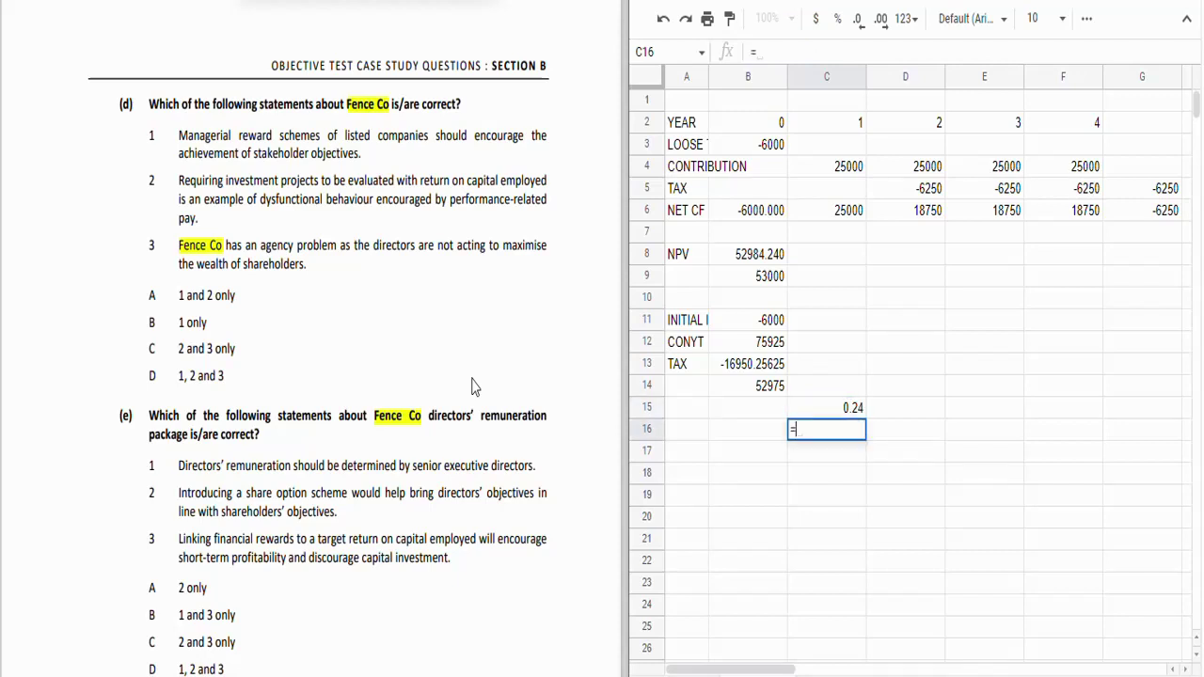
{"action": "type", "text": "C15*12"}
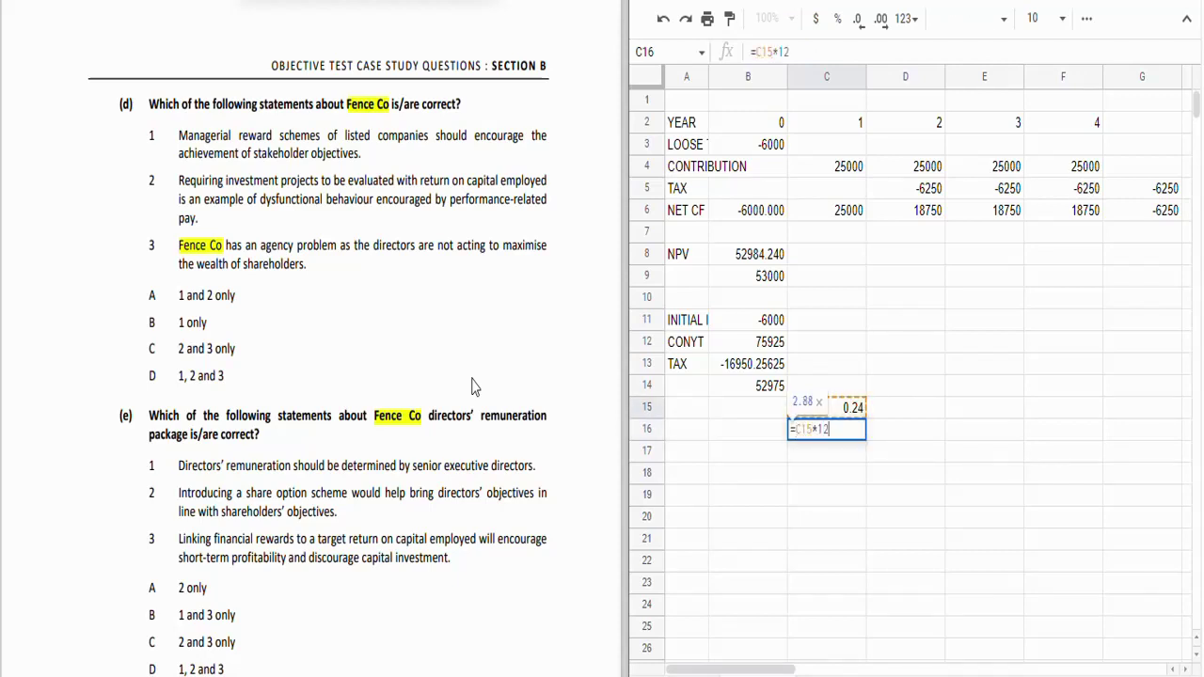
{"action": "key", "text": "Return"}
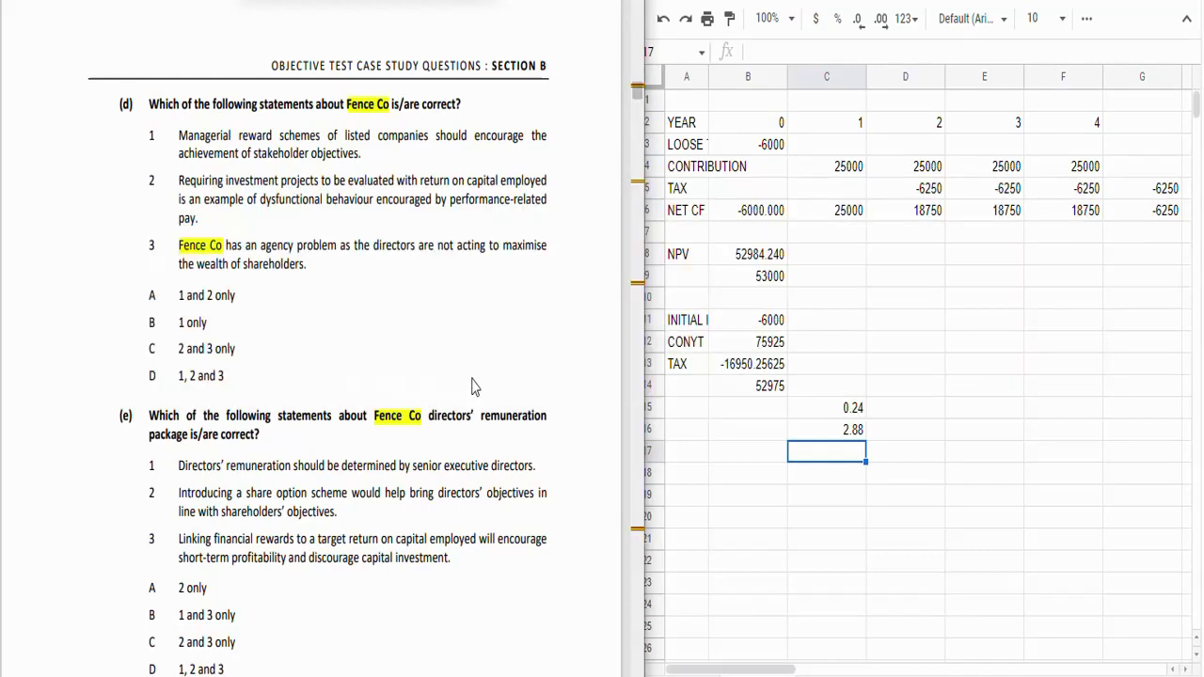
Step: Review question 200 on Fence Co, the payback parts (d) and (e) of question 199, and Ace Co's cash flow data
{"action": "scroll", "coordinate": [473, 386], "scroll_direction": "up", "scroll_amount": 15}
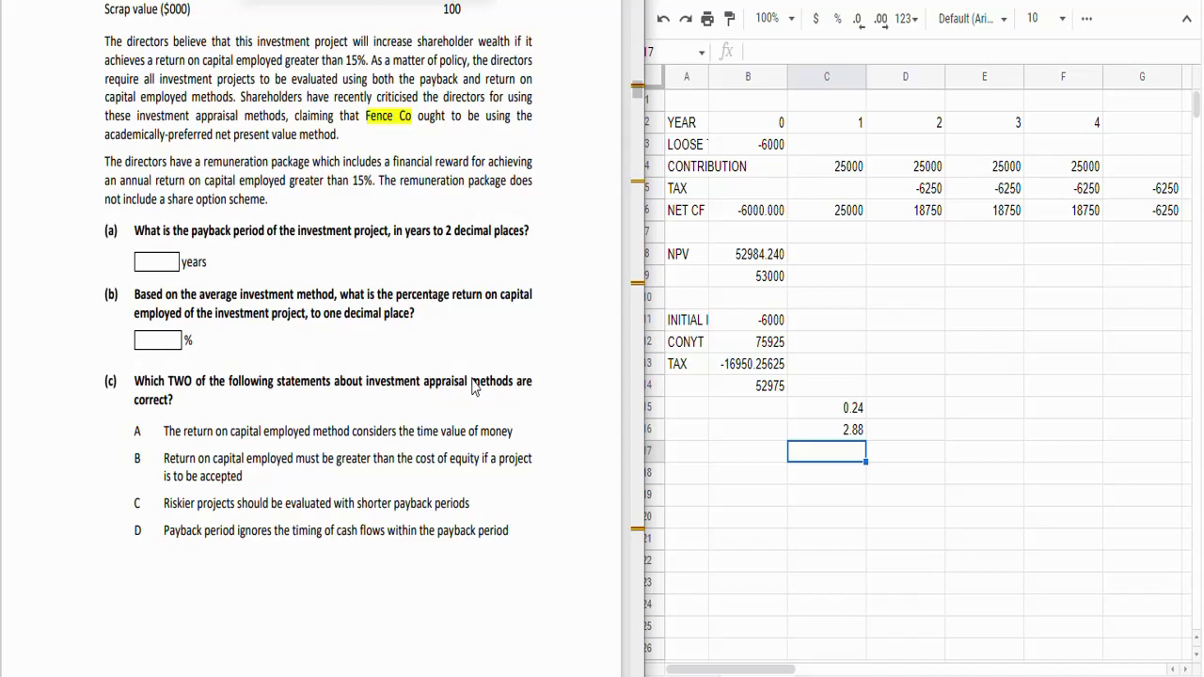
{"action": "scroll", "coordinate": [473, 385], "scroll_direction": "up", "scroll_amount": 5}
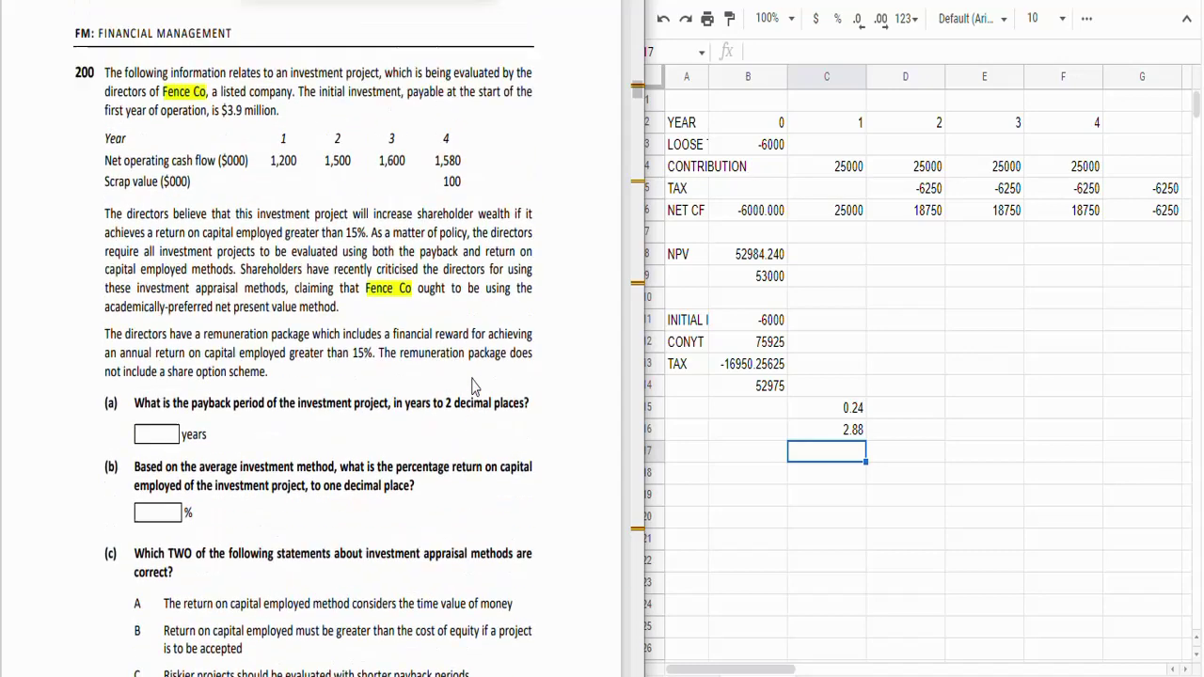
{"action": "scroll", "coordinate": [473, 386], "scroll_direction": "up", "scroll_amount": 8}
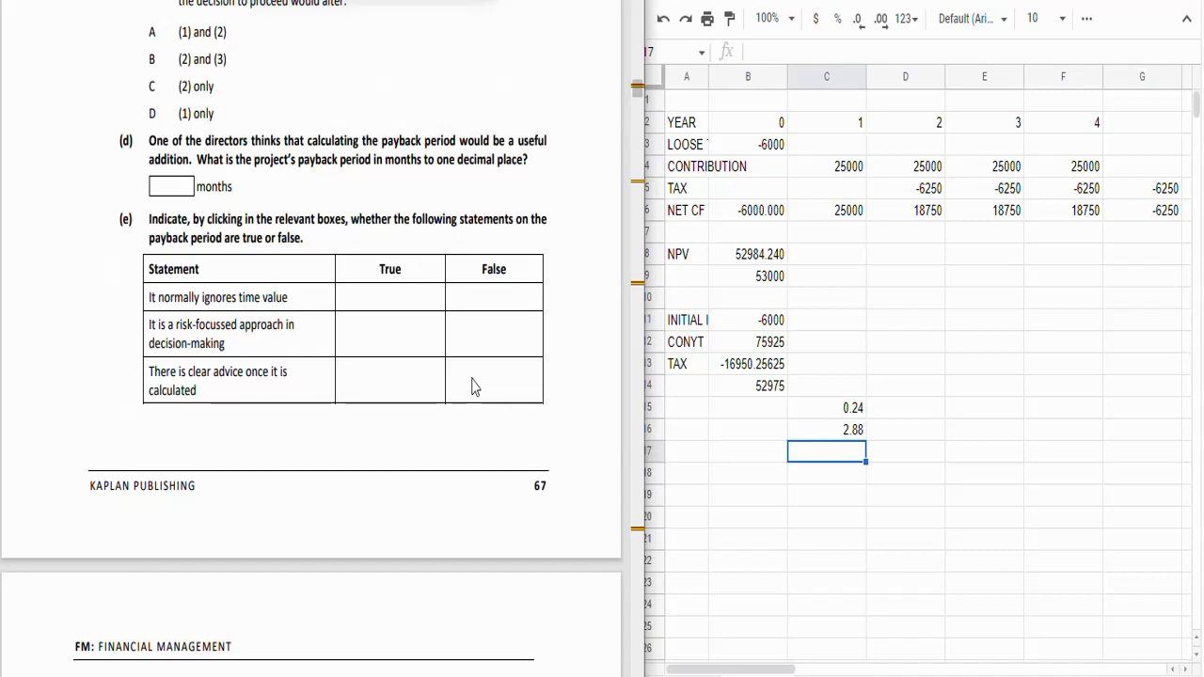
{"action": "scroll", "coordinate": [473, 387], "scroll_direction": "down", "scroll_amount": 2}
{"action": "scroll", "coordinate": [474, 386], "scroll_direction": "down", "scroll_amount": 3}
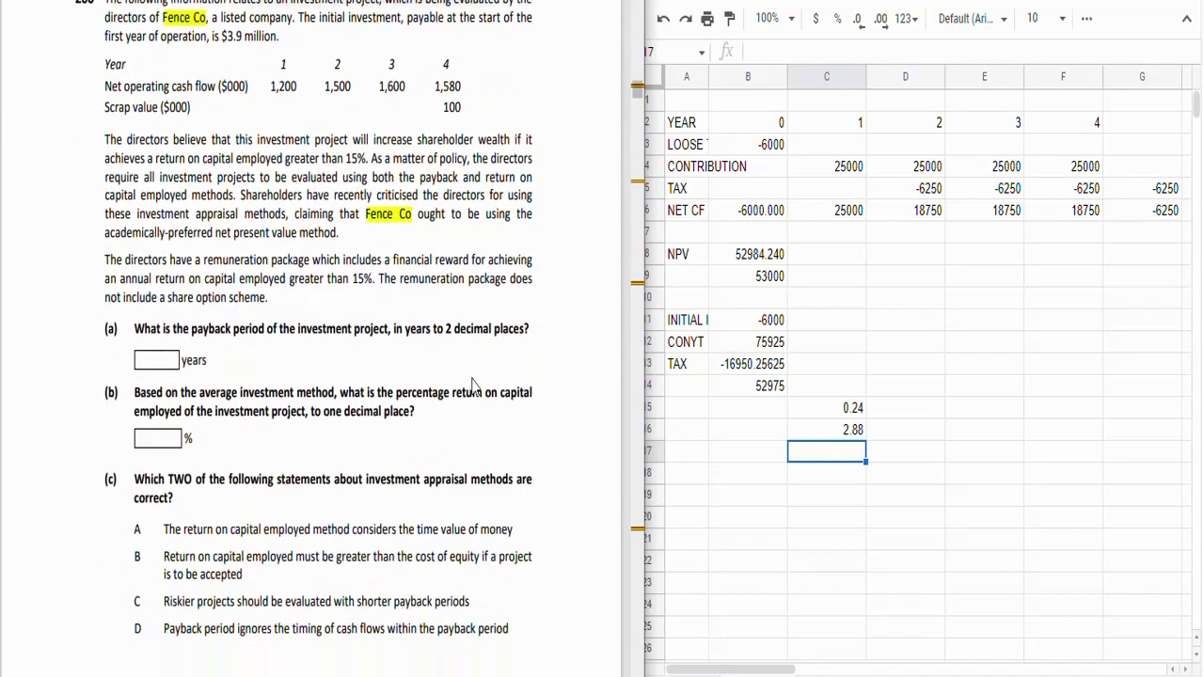
{"action": "scroll", "coordinate": [473, 385], "scroll_direction": "up", "scroll_amount": 7}
{"action": "scroll", "coordinate": [473, 386], "scroll_direction": "up", "scroll_amount": 10}
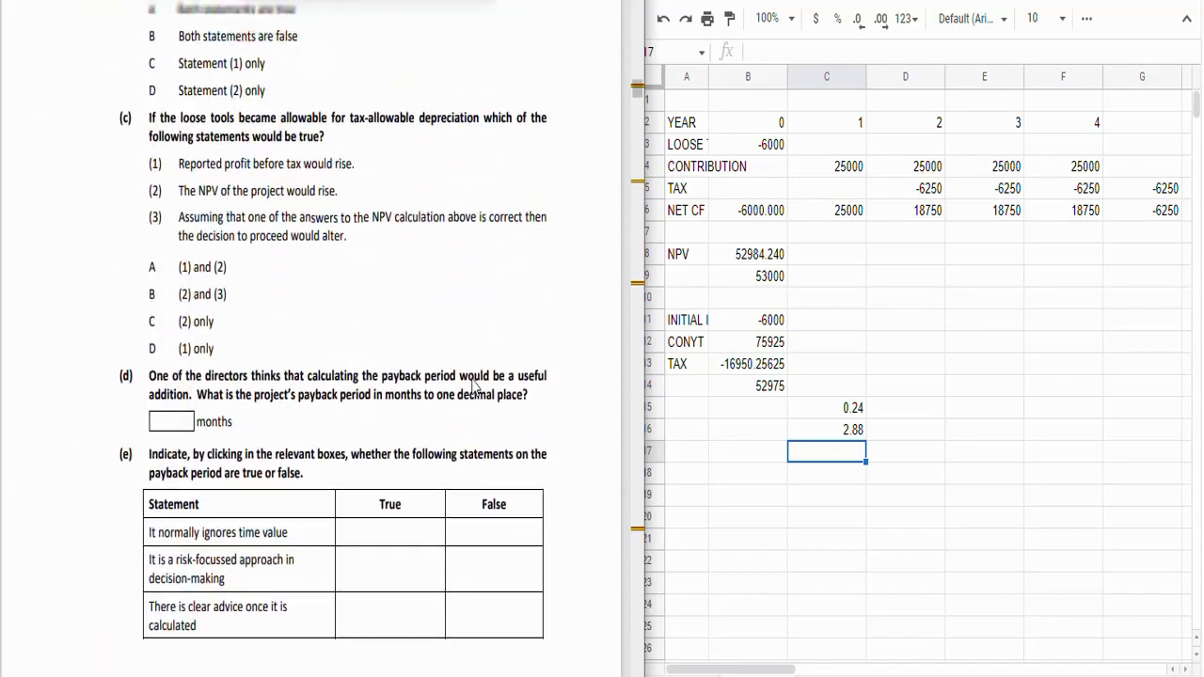
{"action": "scroll", "coordinate": [473, 385], "scroll_direction": "up", "scroll_amount": 7}
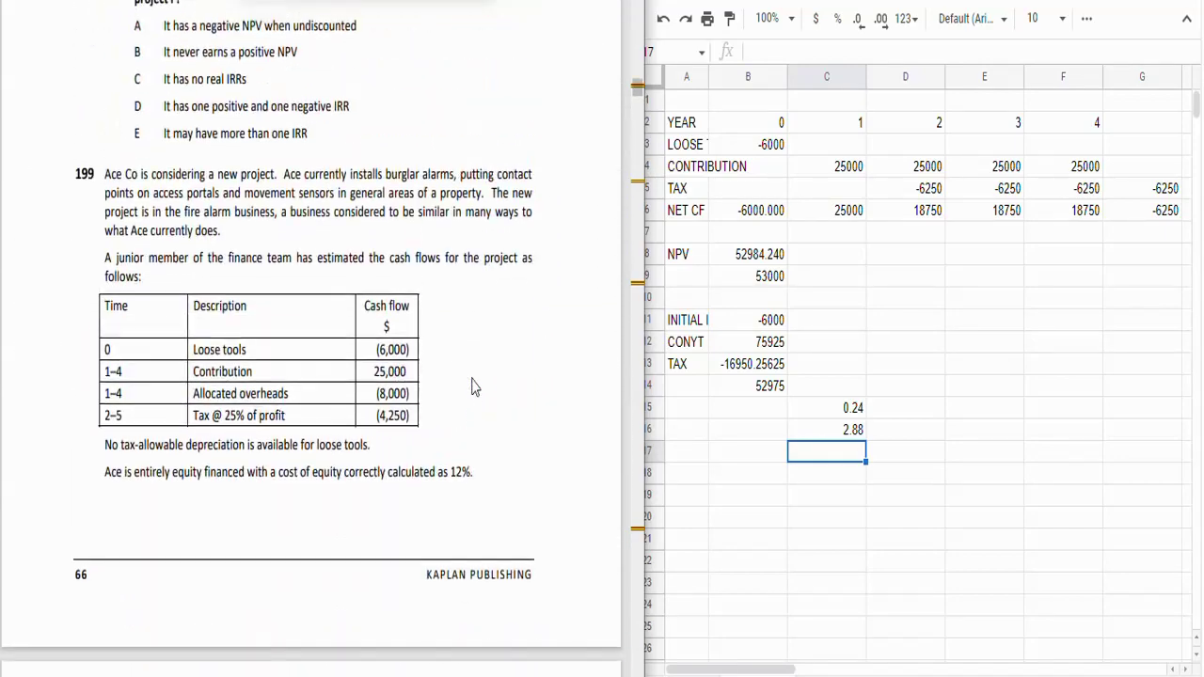